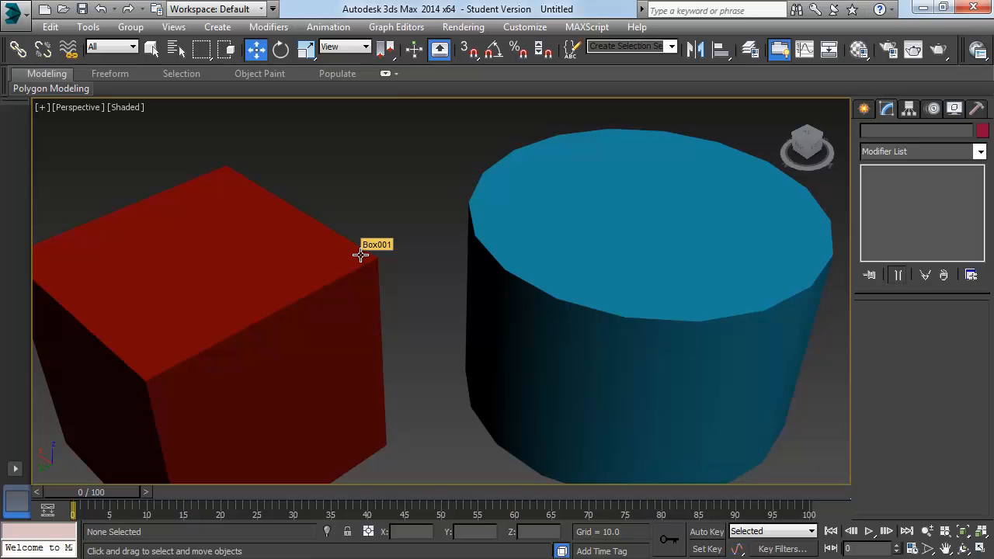
Step: Add an Edit Normals modifier to the red box
scroll(456, 235, up, 10)
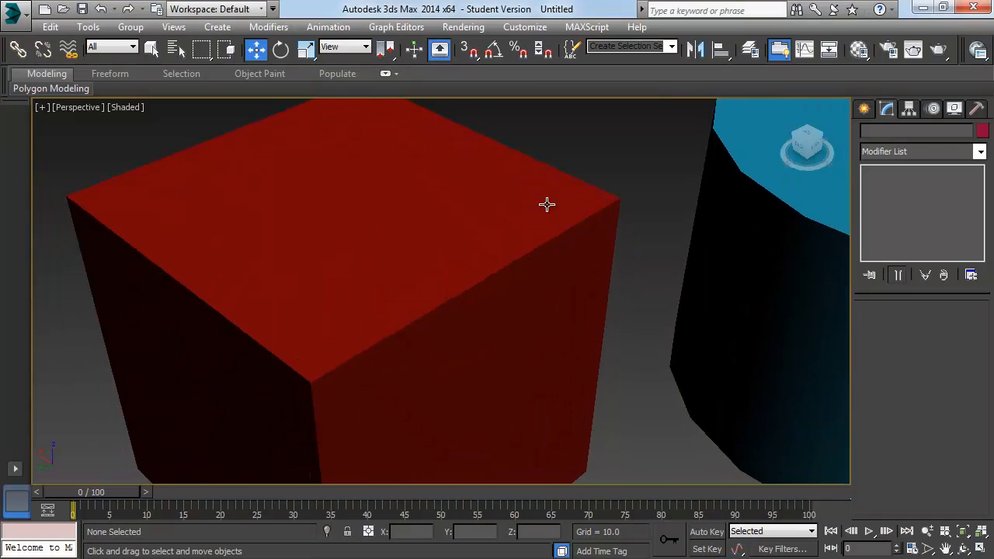
click(505, 216)
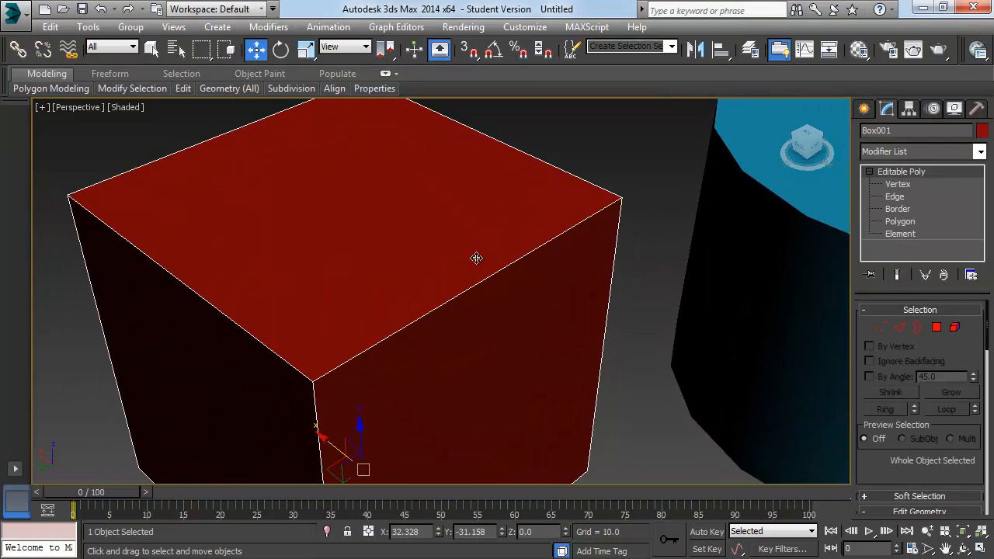
click(903, 152)
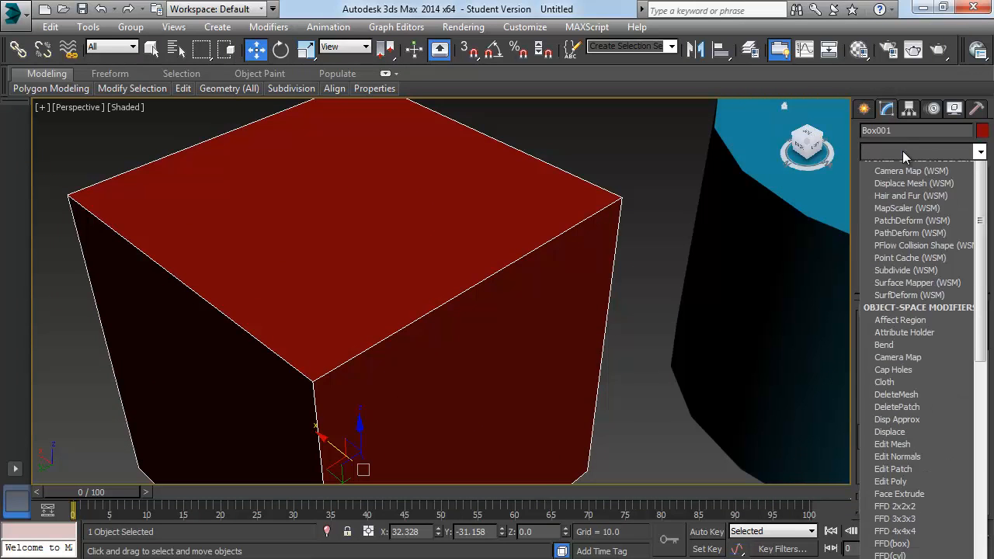
key(e)
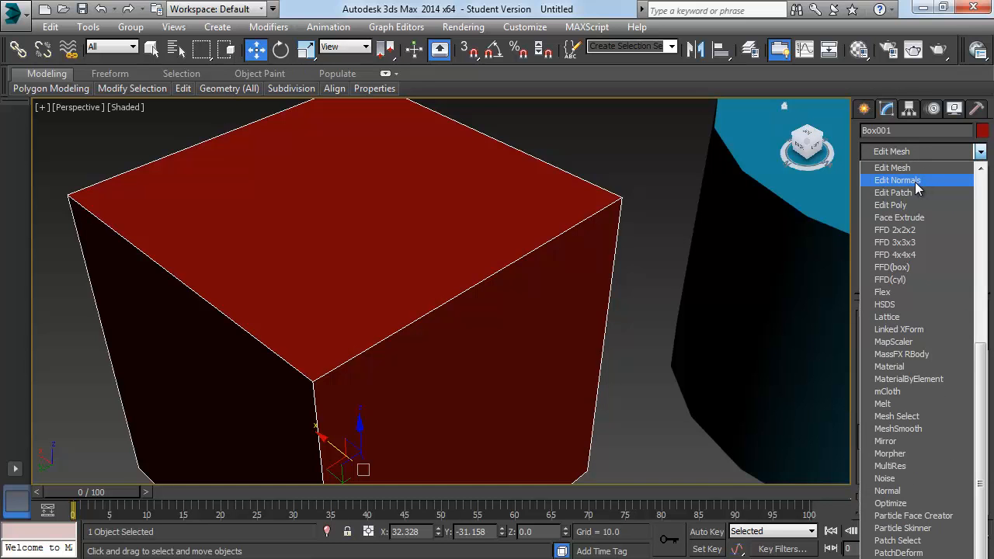
click(915, 182)
key(z)
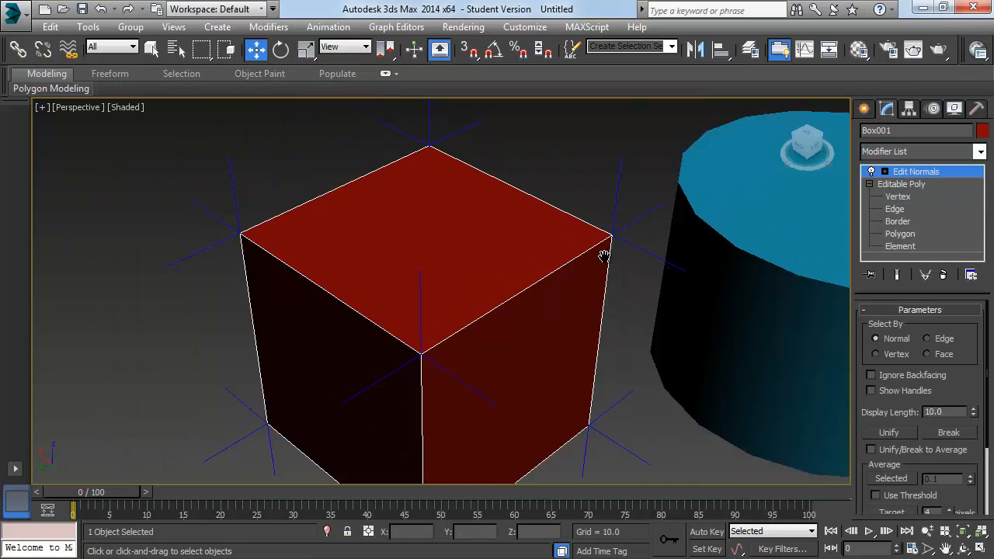
Step: Examine the directions of the three vertex normals at each corner of the red box
alt+middle_drag(603, 256, 592, 228)
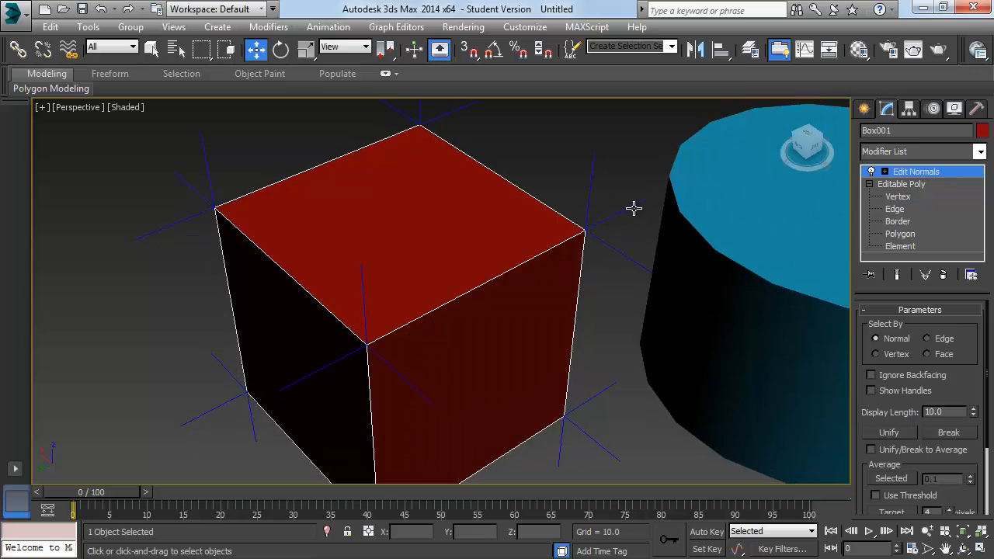
alt+middle_drag(577, 191, 443, 164)
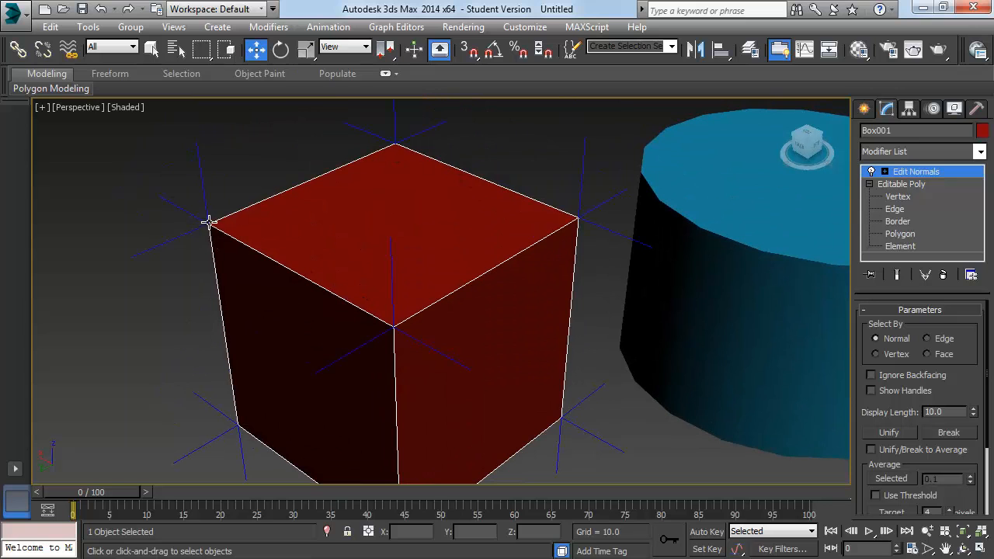
alt+middle_drag(415, 140, 376, 225)
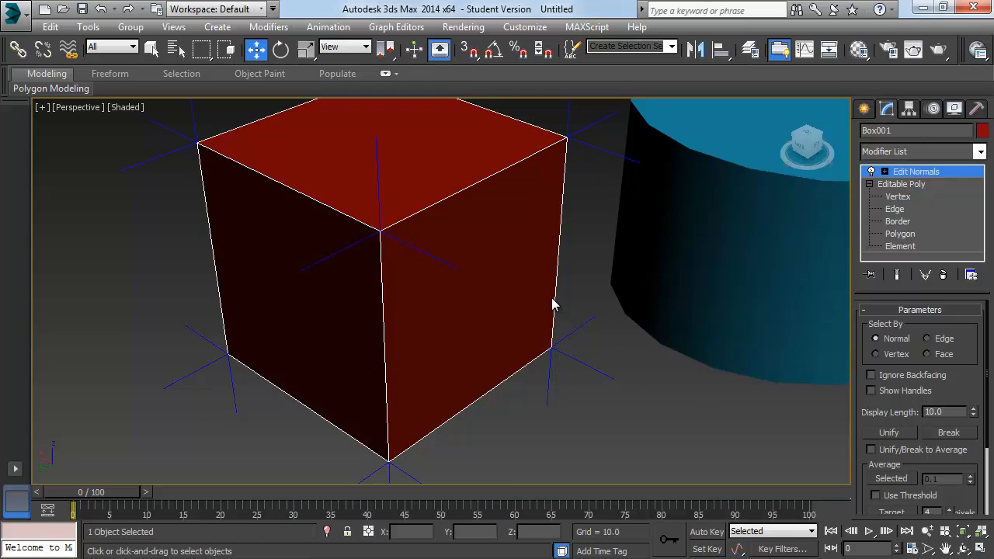
alt+middle_drag(533, 211, 556, 180)
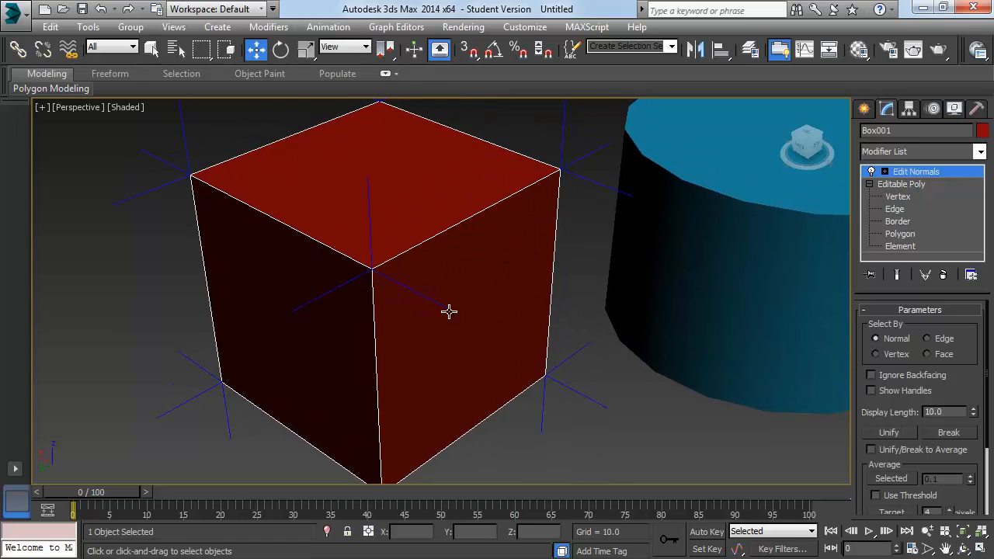
scroll(449, 311, down, 3)
scroll(447, 279, up, 2)
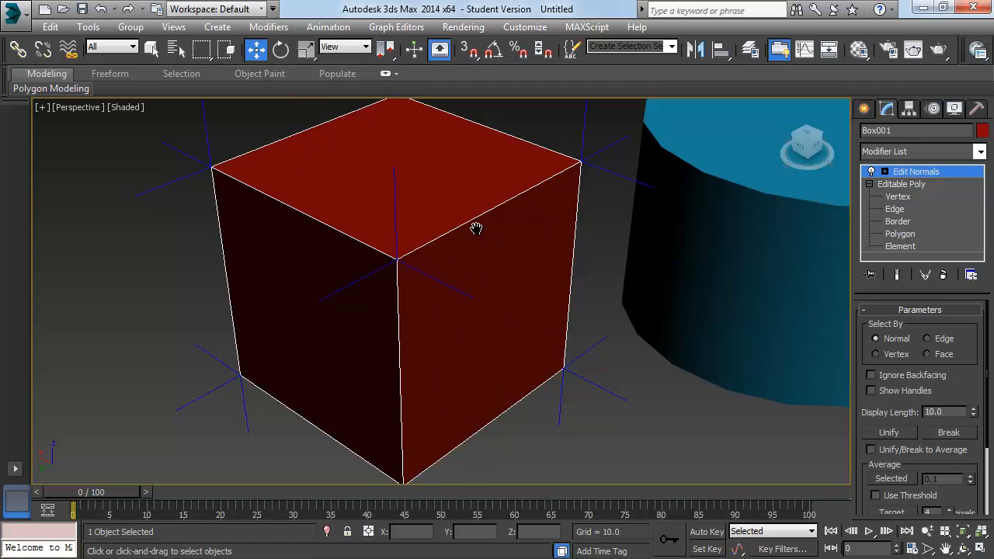
middle_drag(476, 228, 490, 269)
middle_drag(570, 233, 556, 261)
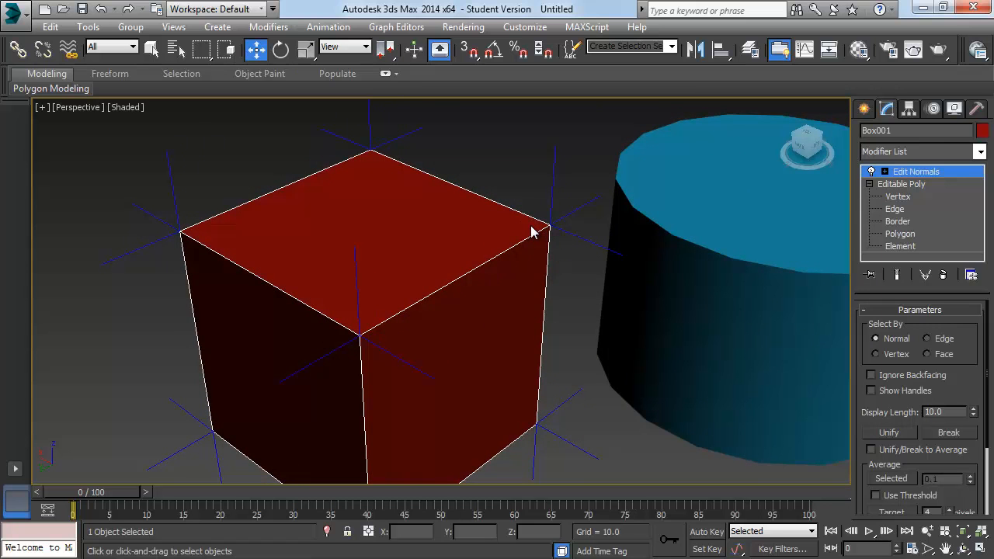
Step: Select the blue cylinder and display its vertex normals
middle_drag(533, 231, 412, 288)
middle_drag(606, 318, 496, 312)
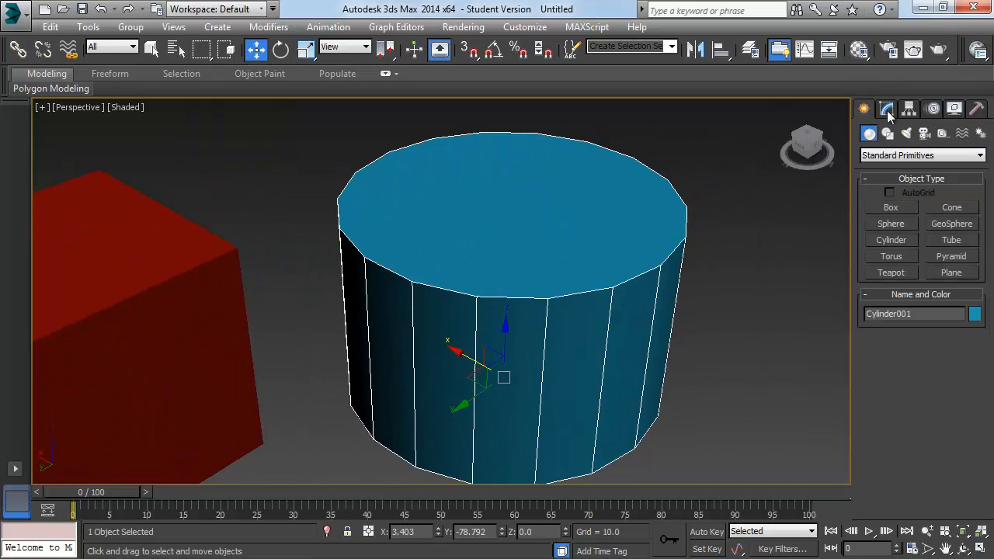
click(887, 109)
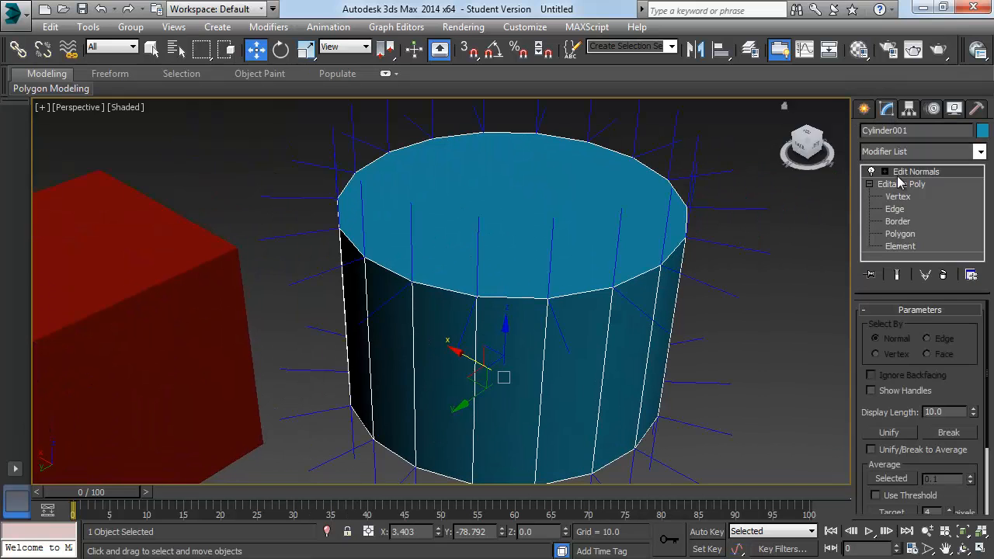
scroll(625, 244, up, 4)
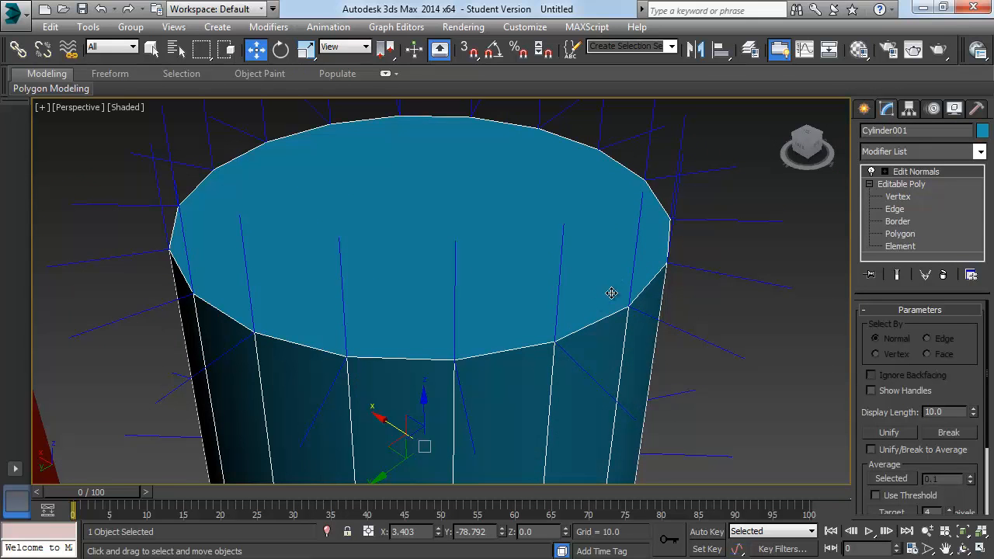
Step: Examine the blue cylinder's normals around its top and bottom rims from several angles
middle_drag(611, 291, 554, 200)
scroll(546, 186, down, 2)
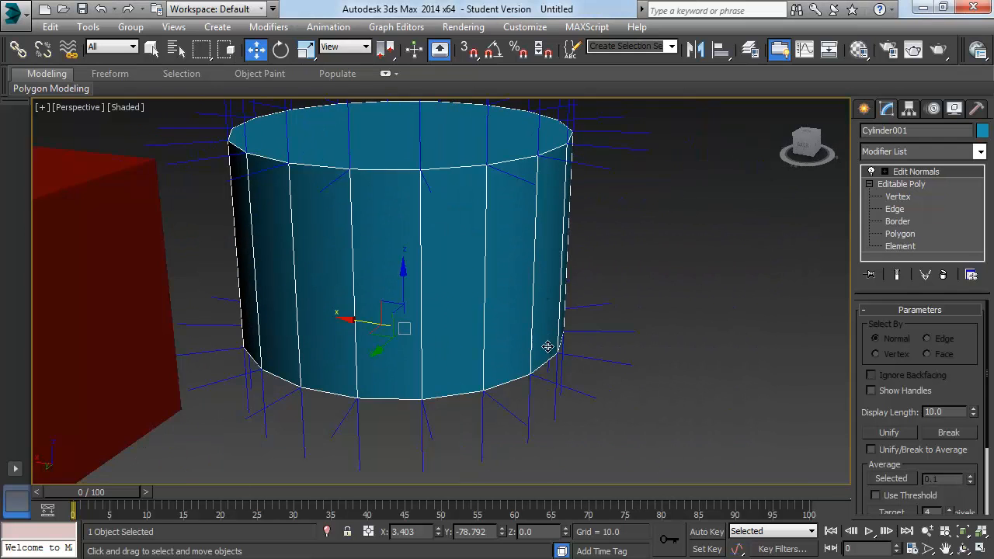
alt+middle_drag(553, 294, 550, 315)
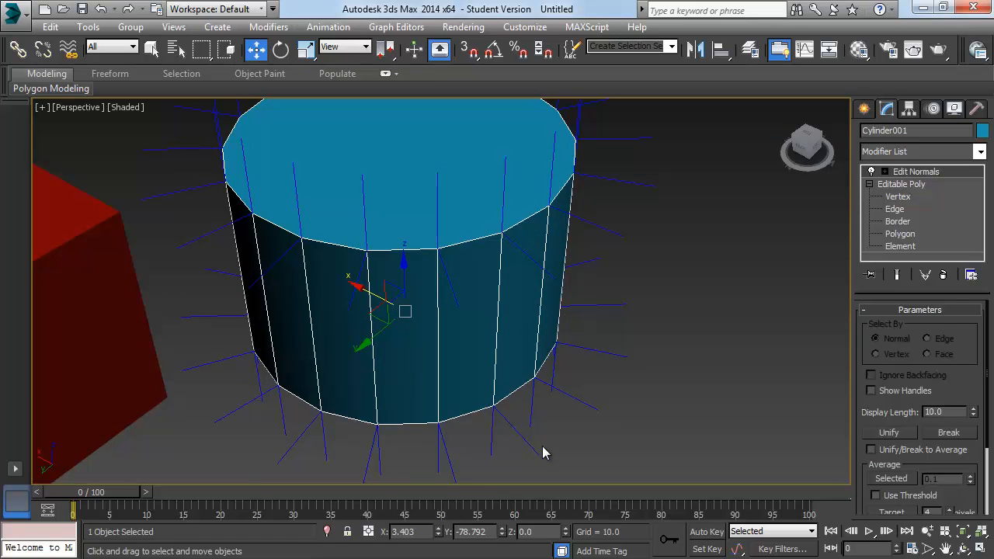
alt+middle_drag(457, 298, 329, 257)
alt+middle_drag(501, 253, 457, 355)
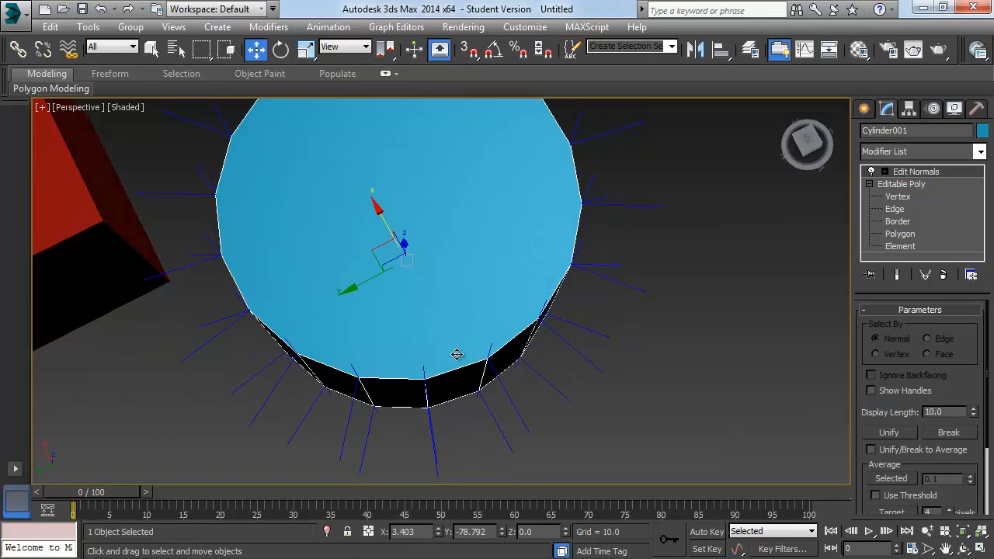
alt+middle_drag(375, 383, 331, 235)
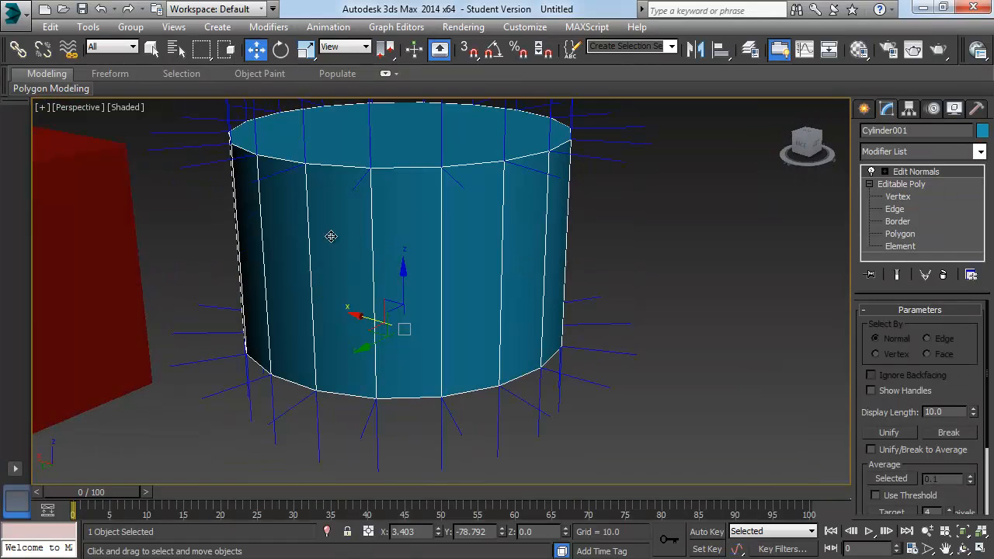
alt+middle_drag(469, 260, 514, 263)
alt+middle_drag(313, 181, 335, 257)
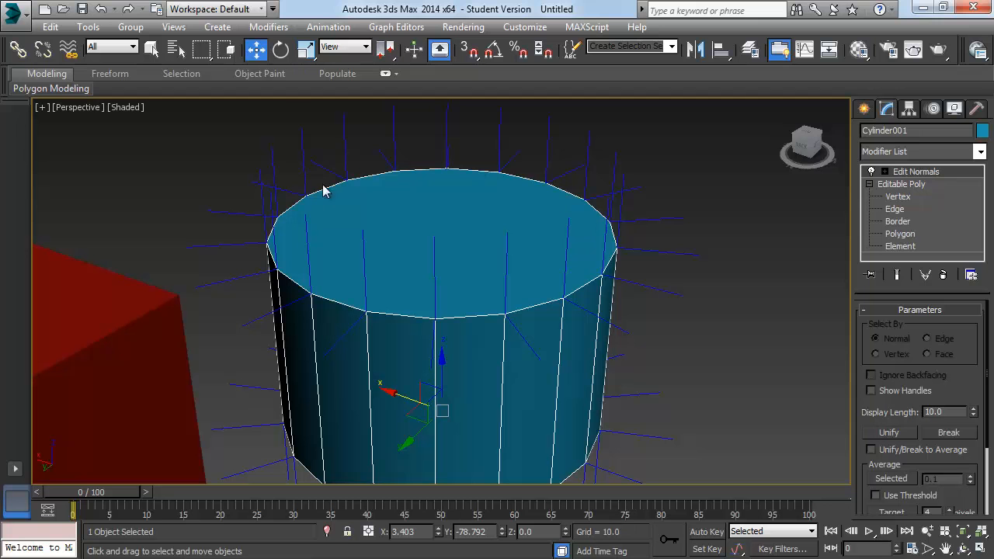
alt+middle_drag(447, 335, 457, 257)
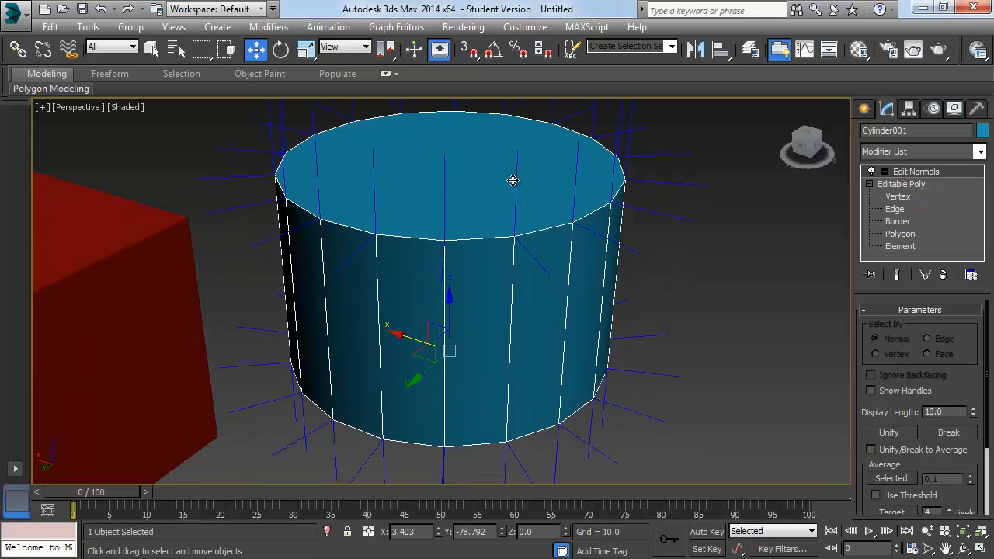
Step: Examine up close how the side faces share normals at the cylinder's lower rim vertices
scroll(510, 309, up, 2)
mouse_move(509, 312)
middle_down()
mouse_move(508, 269)
mouse_move(504, 317)
middle_up()
middle_drag(507, 387, 508, 306)
scroll(507, 306, up, 2)
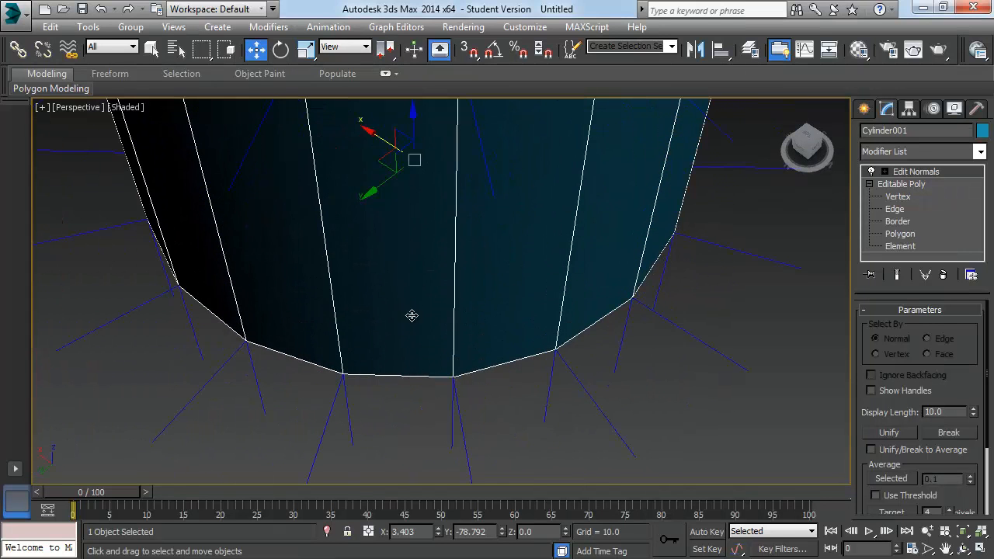
alt+middle_drag(465, 356, 434, 325)
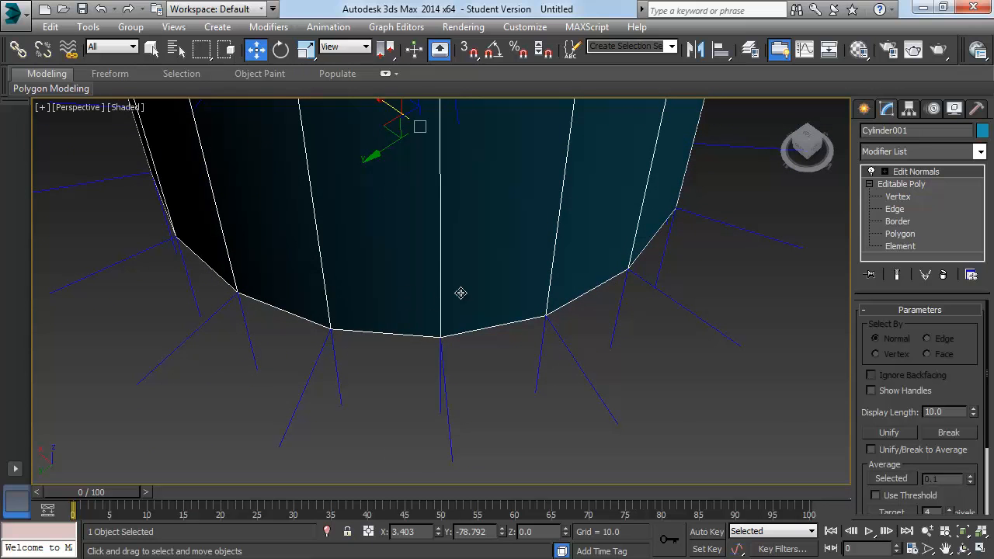
alt+middle_drag(461, 293, 430, 371)
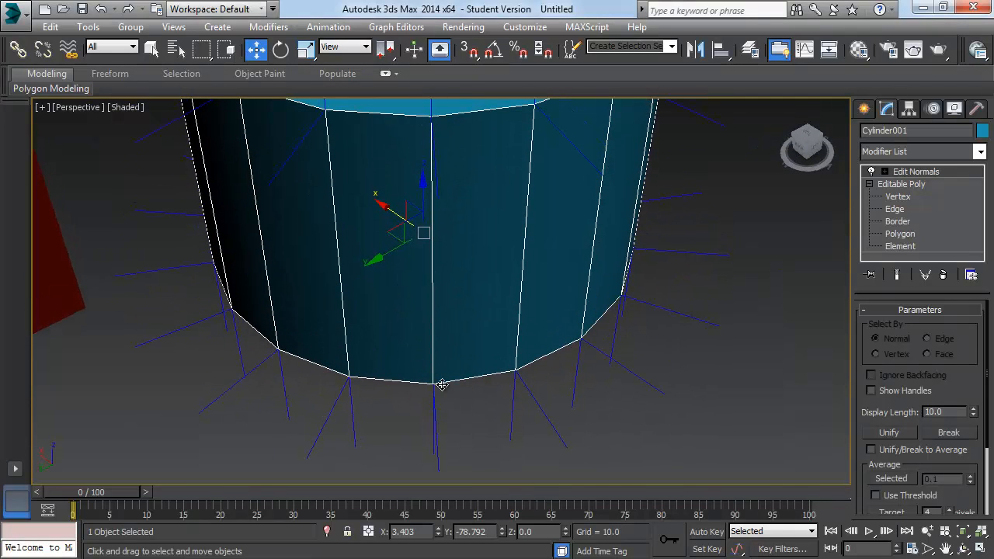
alt+middle_drag(428, 279, 446, 306)
mouse_move(470, 393)
alt+middle_down()
mouse_move(472, 314)
mouse_move(473, 337)
mouse_move(513, 328)
mouse_move(468, 391)
alt+middle_up()
Step: Hide the normals to inspect the cylinder's side shading, and show them again
click(865, 112)
alt+middle_drag(473, 327, 403, 331)
click(402, 331)
middle_drag(470, 283, 422, 353)
click(884, 110)
middle_drag(511, 262, 551, 292)
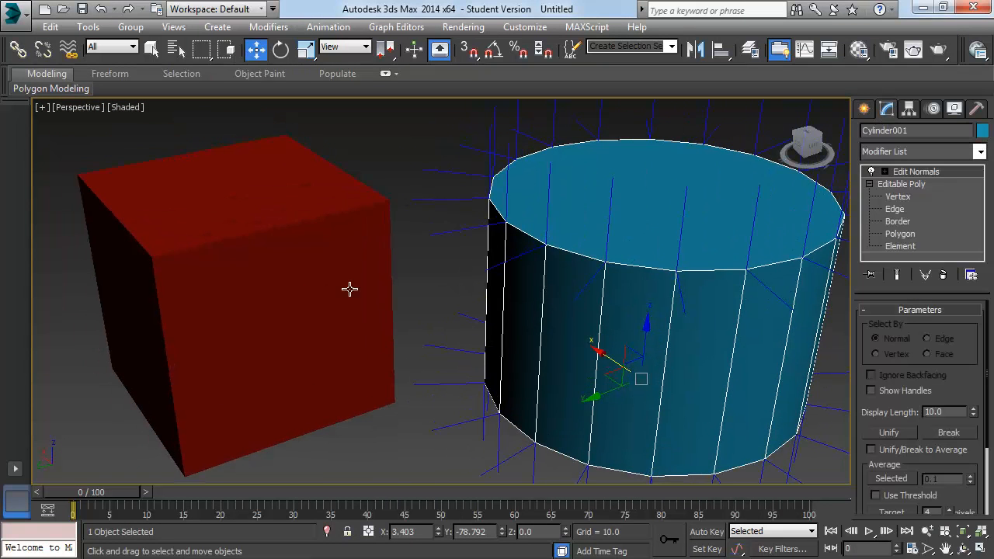
Step: Assign all six polygons of the red box to smoothing group 1 only
click(279, 279)
middle_drag(488, 295, 569, 297)
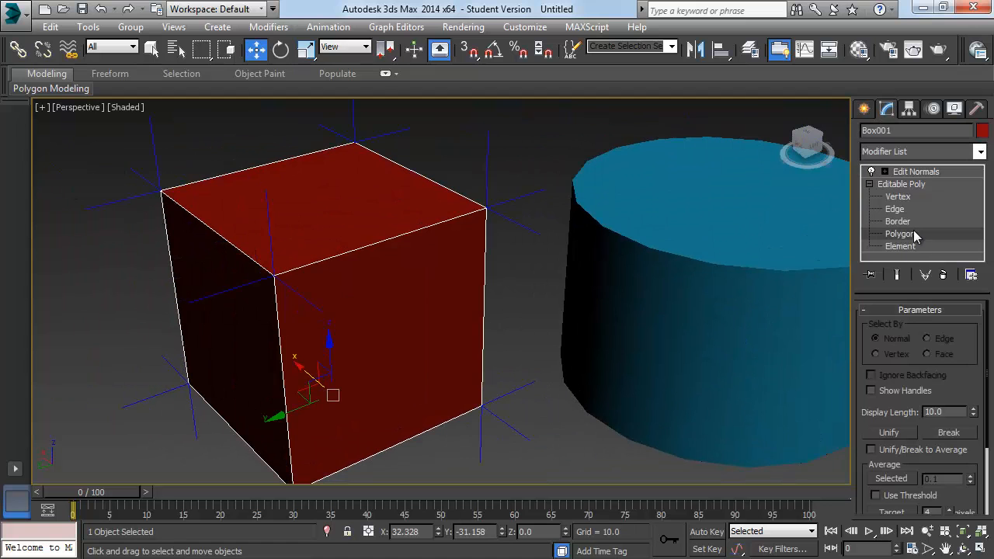
click(902, 233)
click(522, 331)
scroll(899, 400, down, 15)
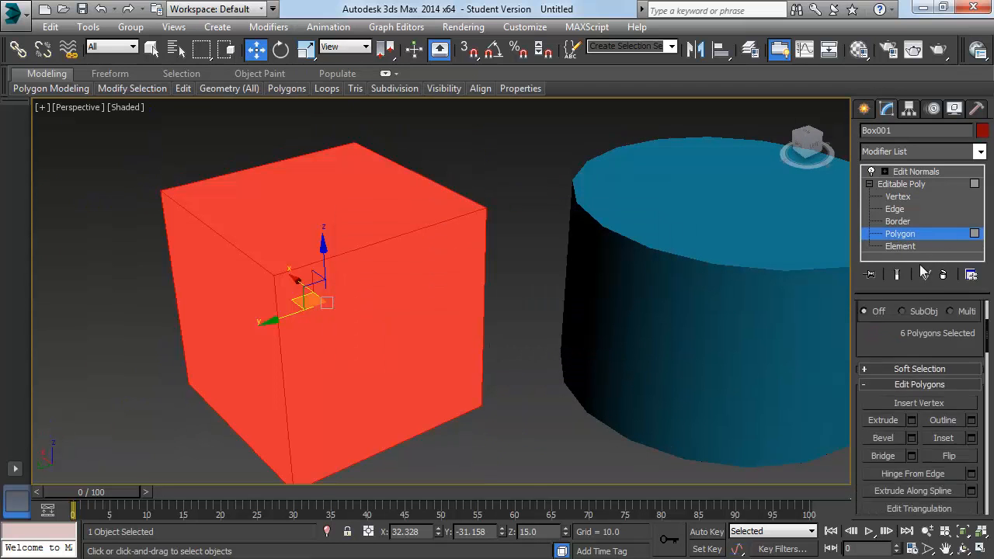
scroll(899, 400, up, 4)
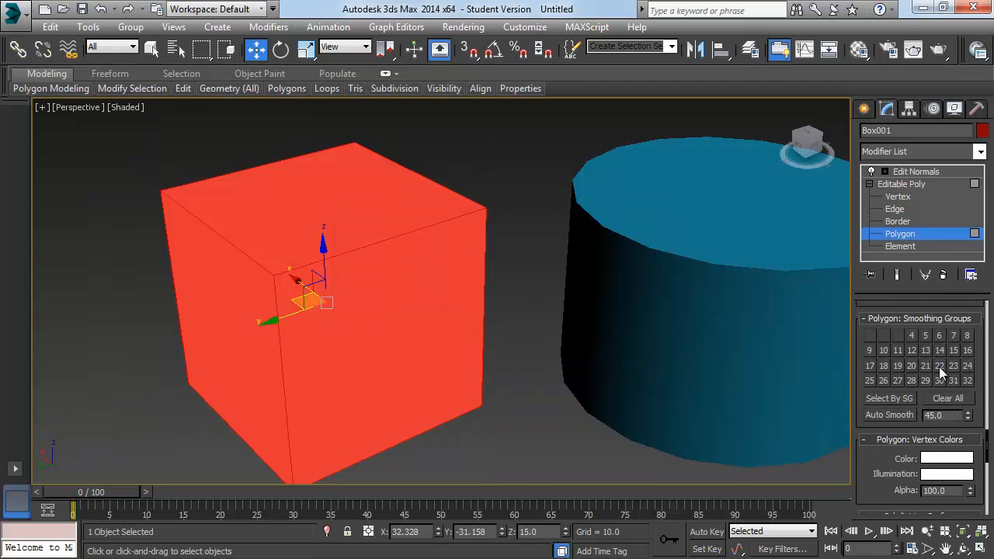
click(869, 335)
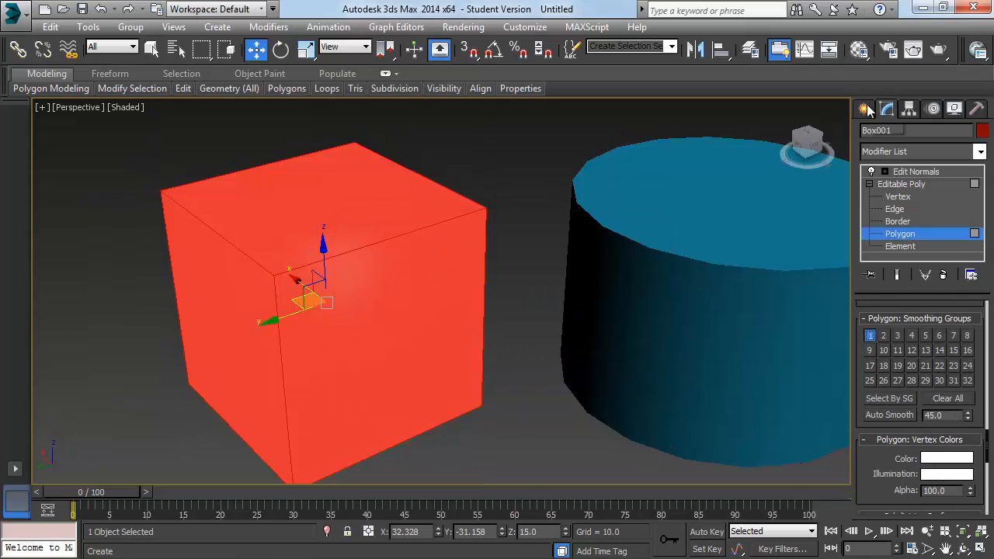
Step: Leave polygon editing and inspect the shading of the red box with its normals hidden
click(864, 108)
key(ctrl+d)
mouse_move(456, 217)
alt+middle_down()
mouse_move(517, 189)
mouse_move(552, 207)
mouse_move(517, 164)
mouse_move(502, 115)
mouse_move(443, 218)
alt+middle_up()
click(444, 218)
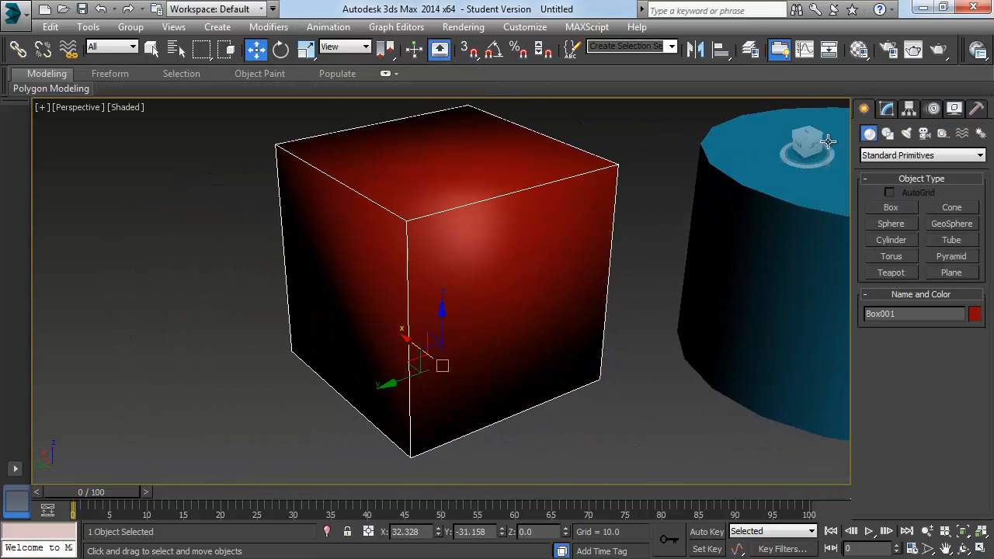
Step: Display the red box's Edit Normals and examine the normals at its corners from several angles
click(887, 108)
scroll(494, 315, up, 3)
middle_drag(569, 223, 579, 252)
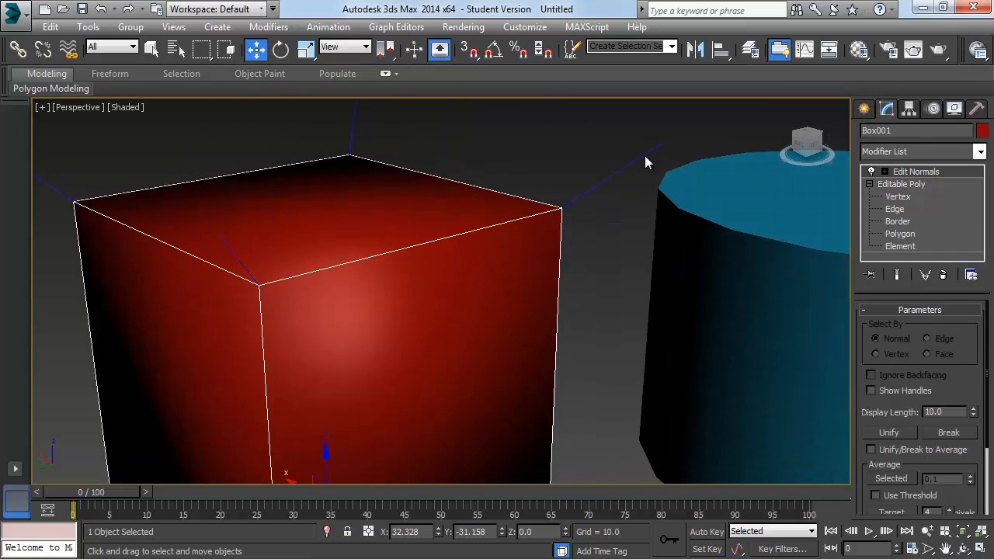
alt+middle_drag(644, 155, 516, 308)
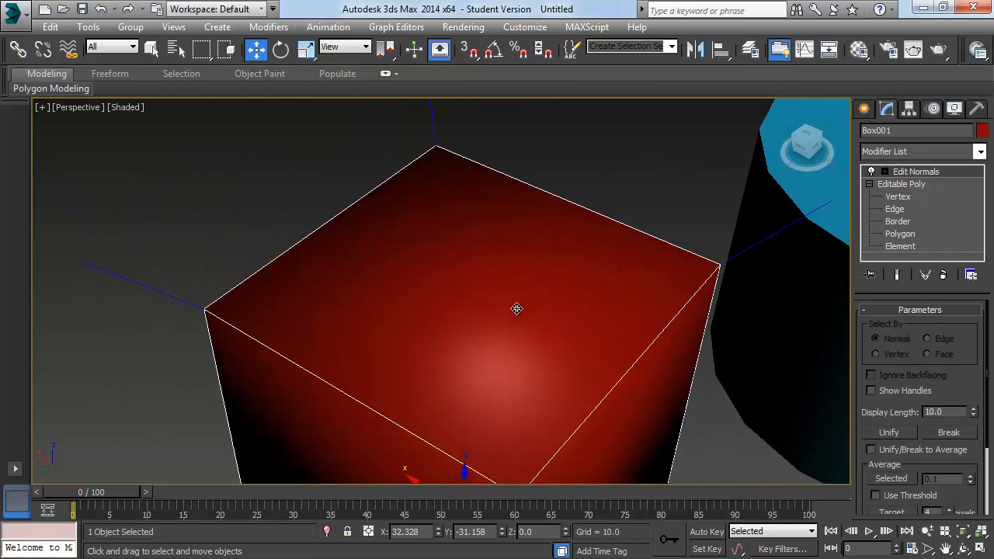
key(z)
alt+middle_drag(477, 269, 573, 335)
scroll(512, 275, up, 2)
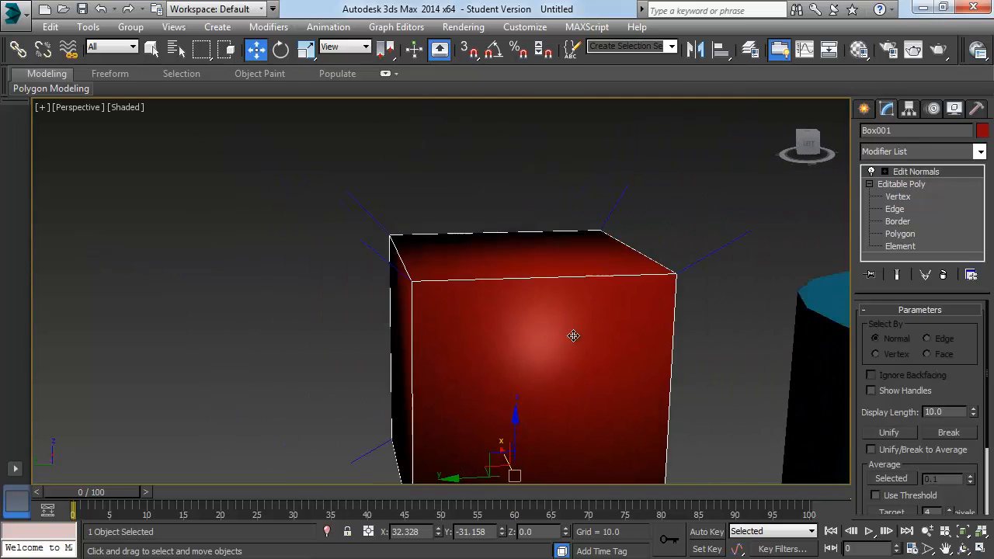
scroll(573, 336, up, 2)
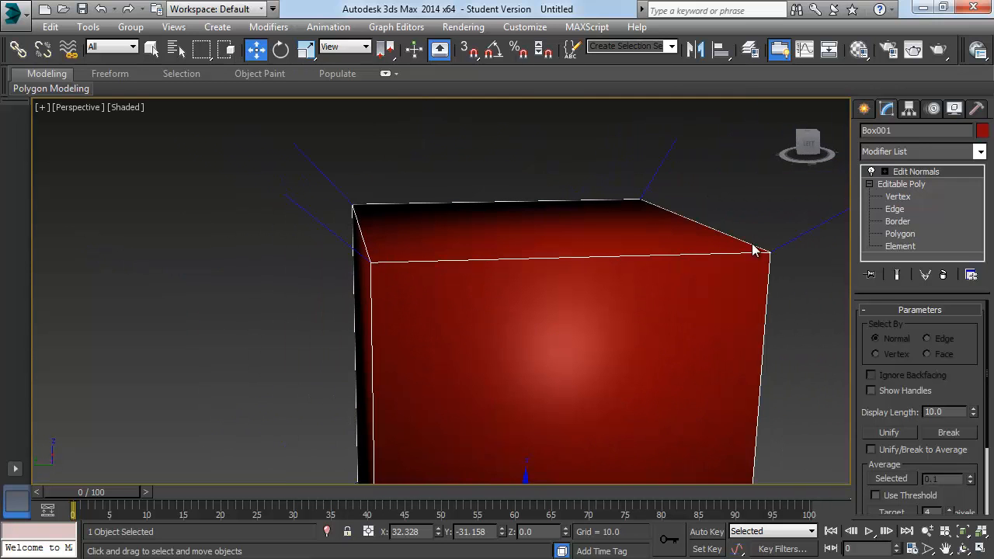
alt+middle_drag(786, 313, 613, 253)
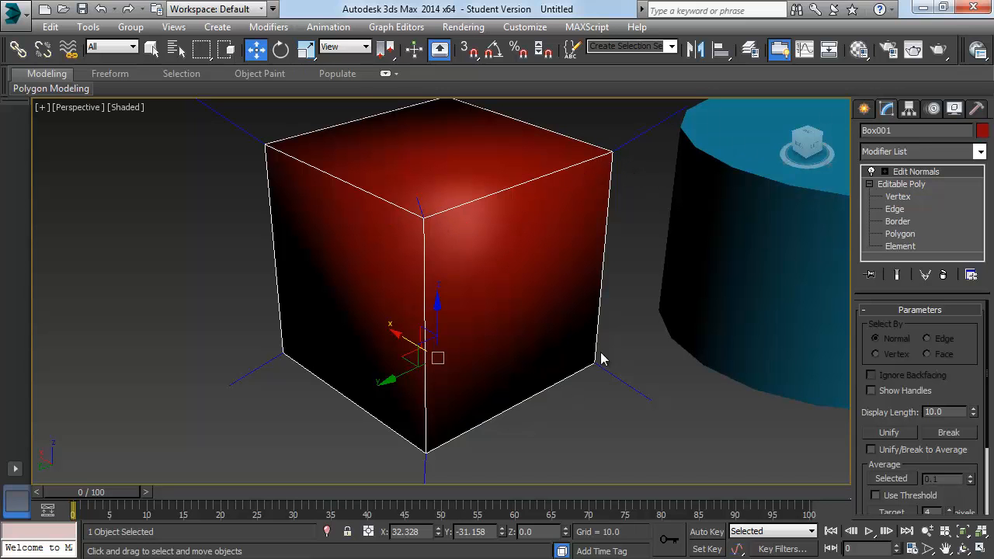
middle_drag(522, 398, 529, 363)
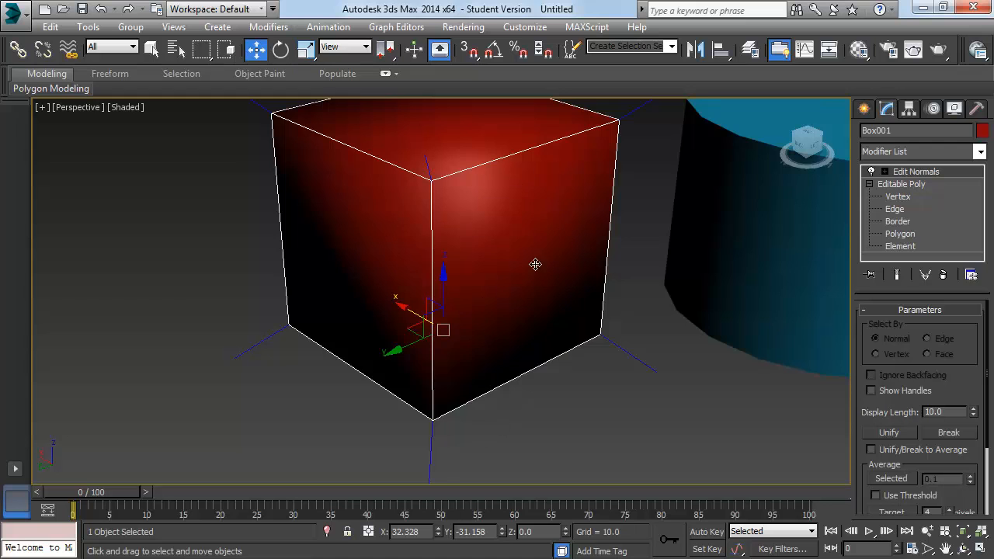
Step: Examine the shading gradients across the red box's faces together with the averaged normals at its corners
alt+middle_drag(535, 265, 459, 265)
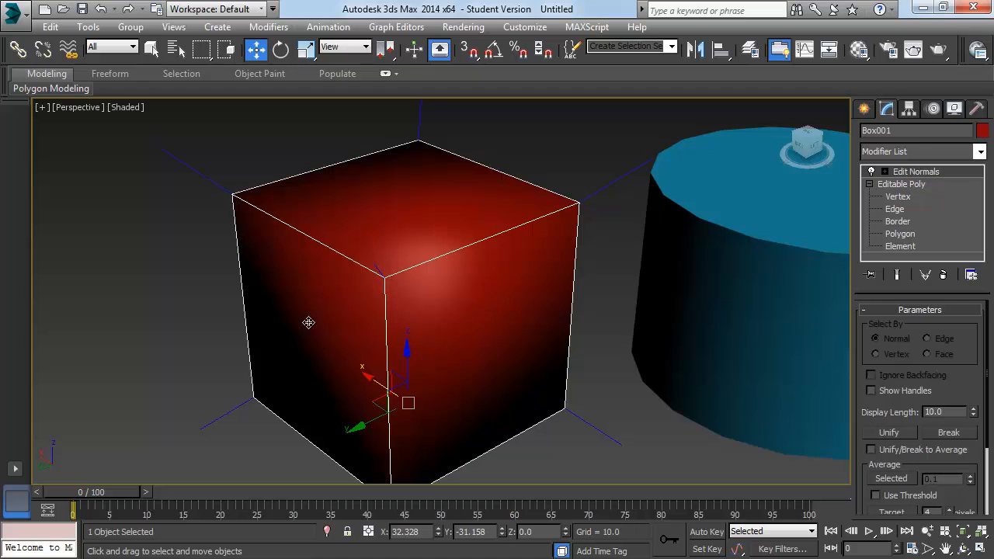
alt+middle_drag(267, 184, 303, 185)
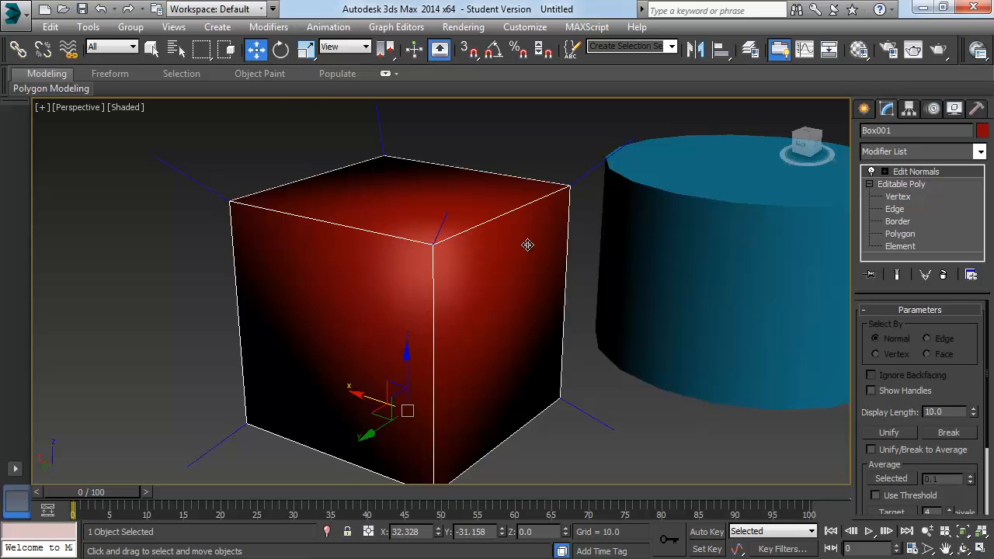
alt+middle_drag(527, 245, 531, 287)
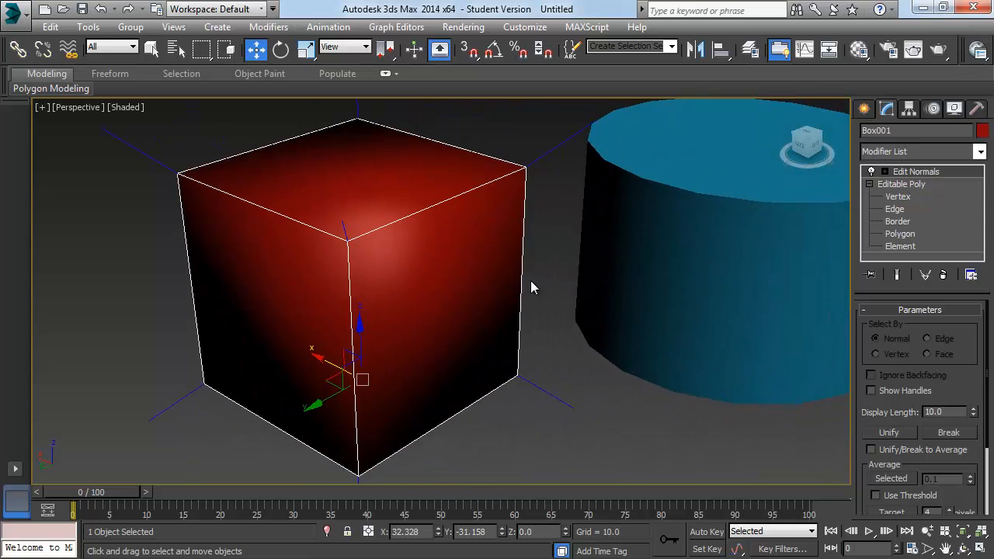
Step: Assign all polygons of the blue cylinder to smoothing group 1, accepting the topology warning with Hold/Yes
click(628, 284)
key(z)
click(901, 233)
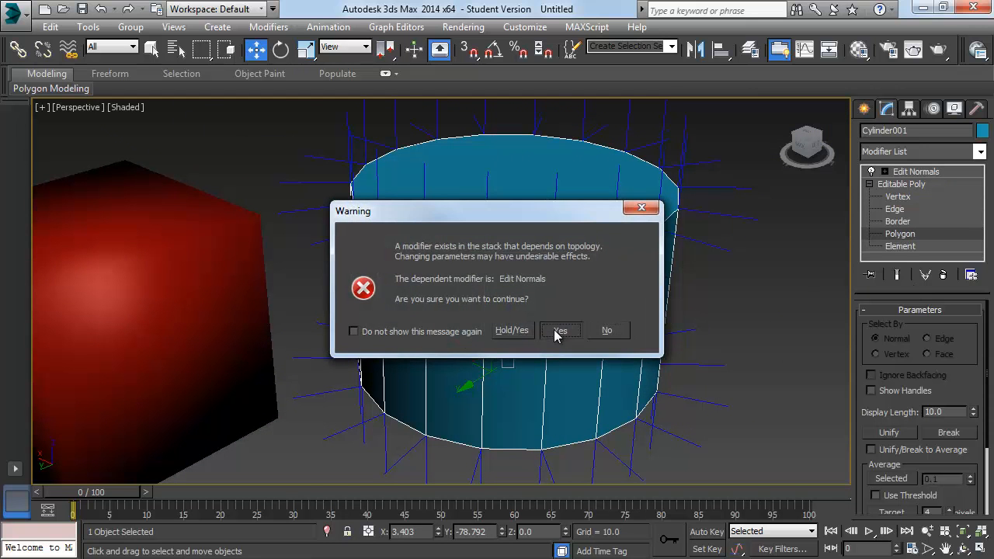
click(512, 330)
scroll(900, 410, down, 15)
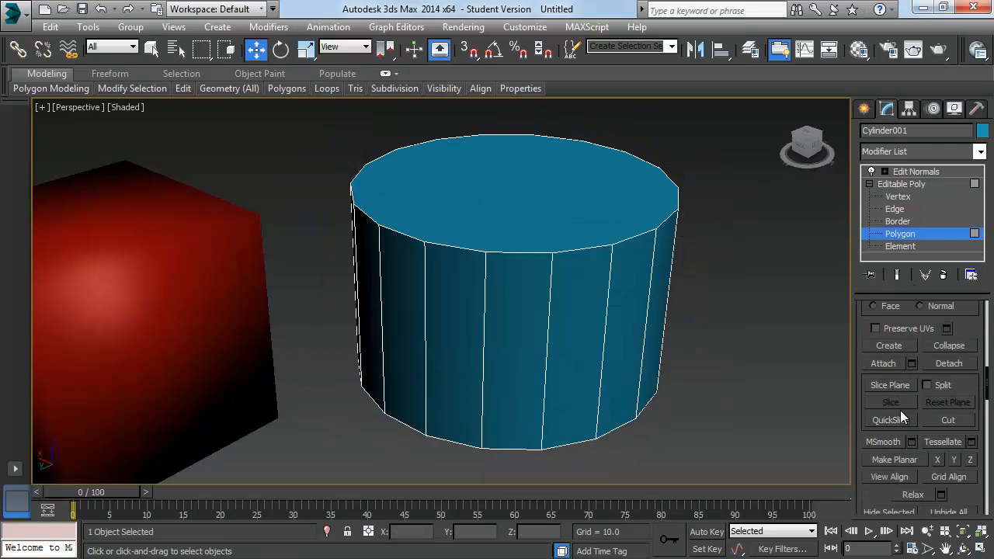
key(ctrl+a)
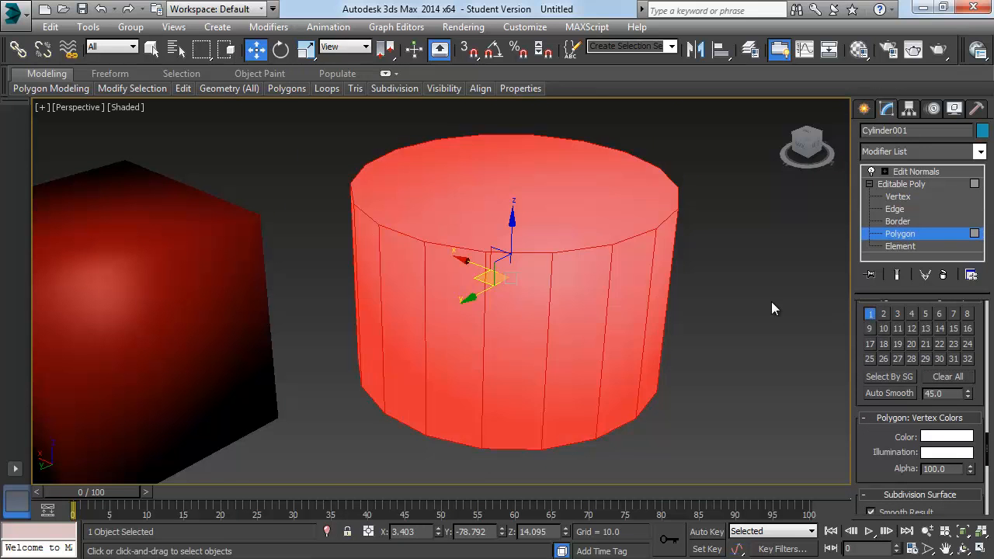
click(772, 301)
Step: Leave polygon editing on the blue cylinder and examine the normals around its top rim
alt+middle_drag(659, 287, 645, 266)
click(864, 109)
click(887, 108)
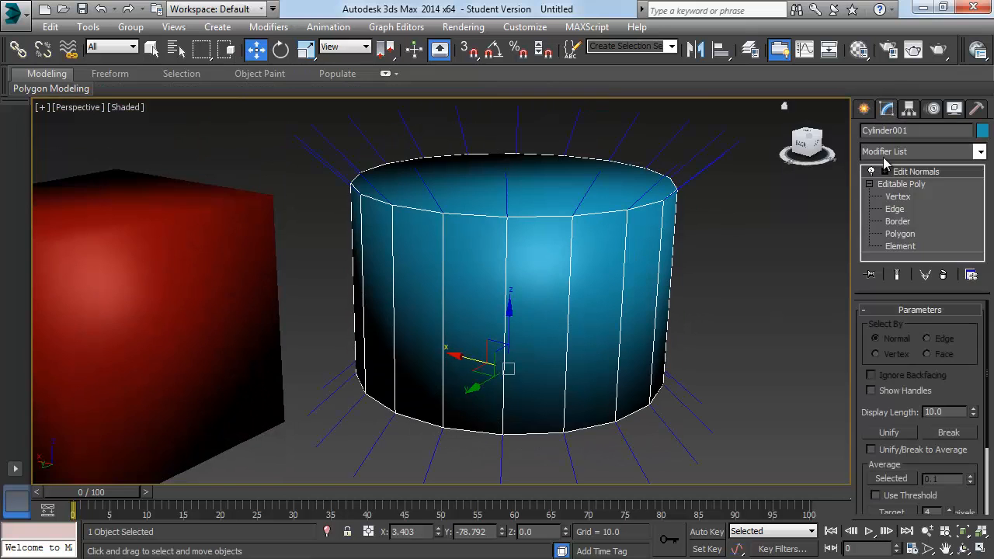
scroll(599, 210, up, 3)
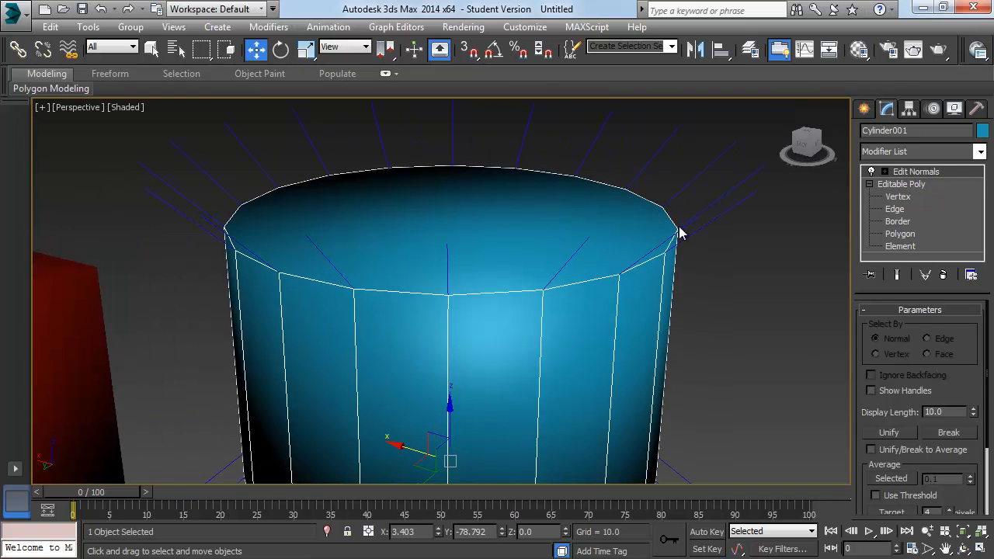
scroll(610, 248, down, 2)
alt+middle_drag(550, 235, 509, 255)
middle_drag(509, 255, 629, 270)
Step: Add a TurboSmooth modifier above Edit Normals on the red box and inspect its rounded shape
click(342, 299)
middle_drag(455, 335, 473, 298)
click(977, 154)
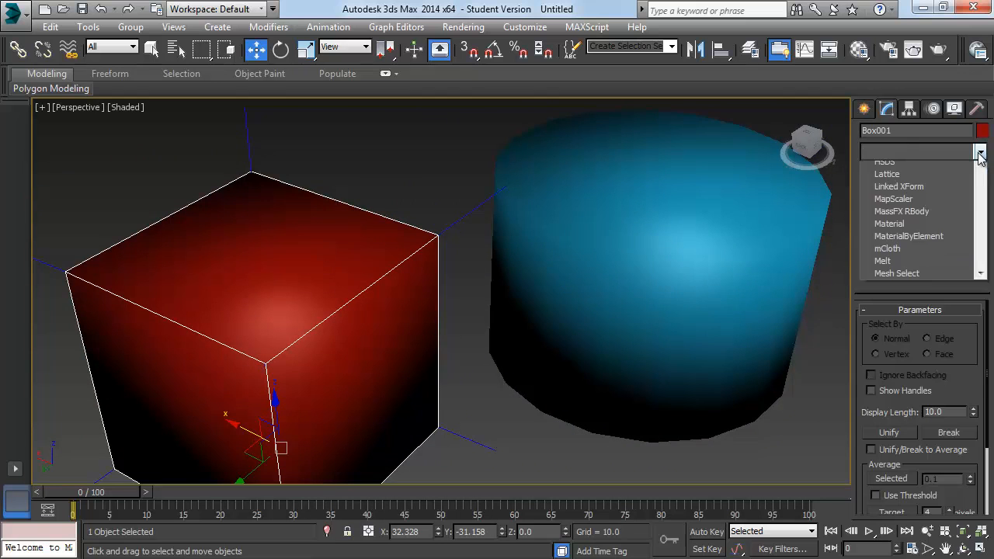
click(979, 154)
middle_drag(544, 323, 579, 288)
click(978, 152)
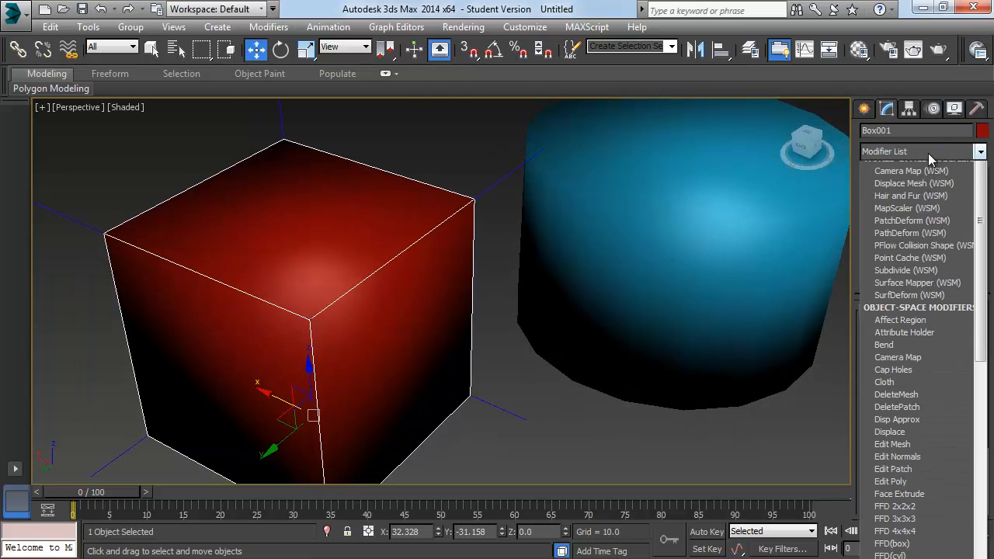
text(tu)
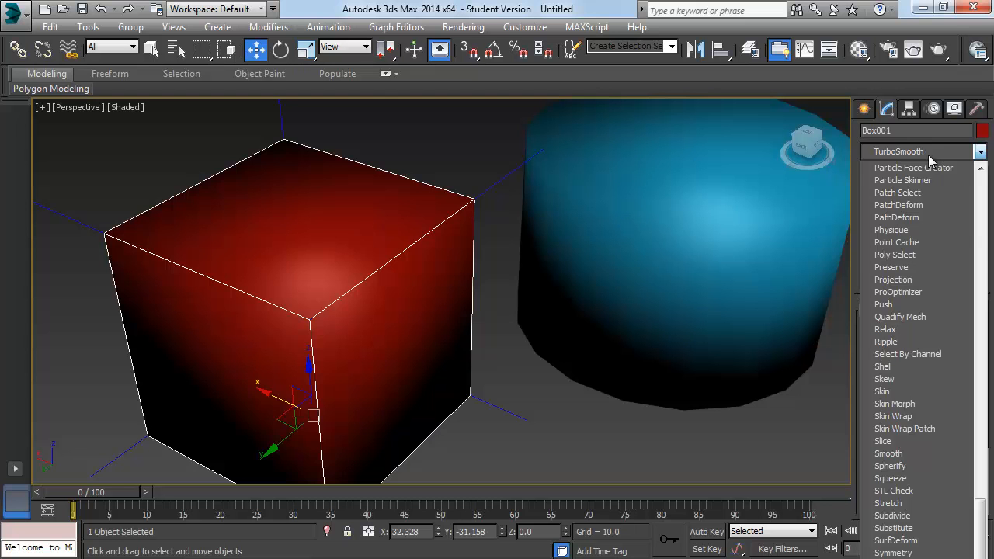
key(Return)
click(489, 342)
click(300, 281)
alt+middle_drag(342, 295, 349, 263)
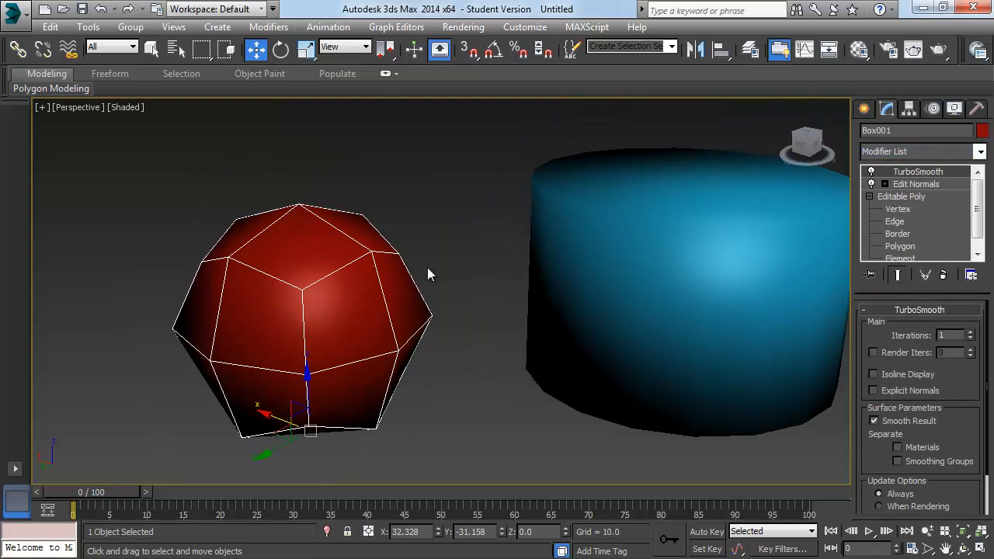
alt+middle_drag(405, 220, 446, 264)
Step: Add a TurboSmooth modifier above Edit Normals on the blue cylinder and inspect its shape from several angles
click(681, 257)
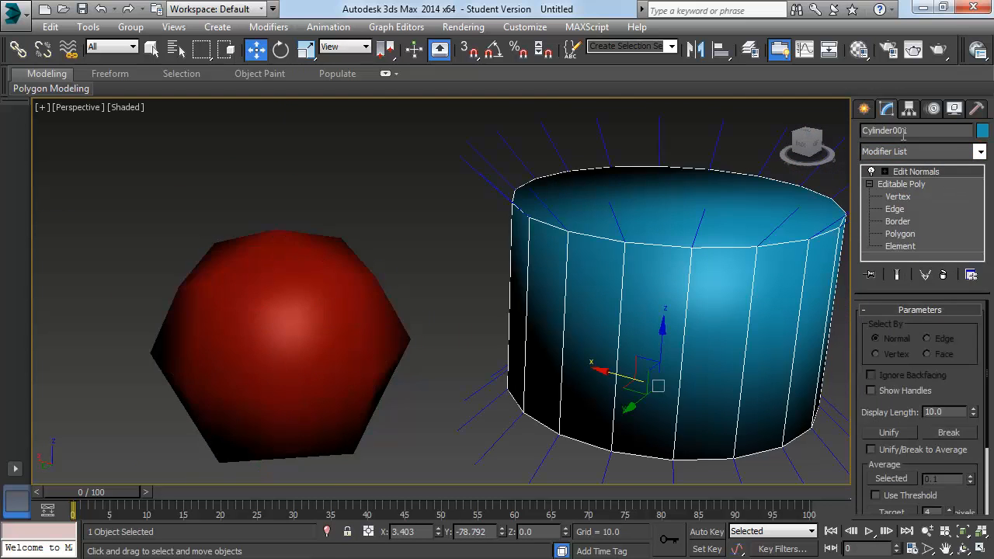
click(915, 148)
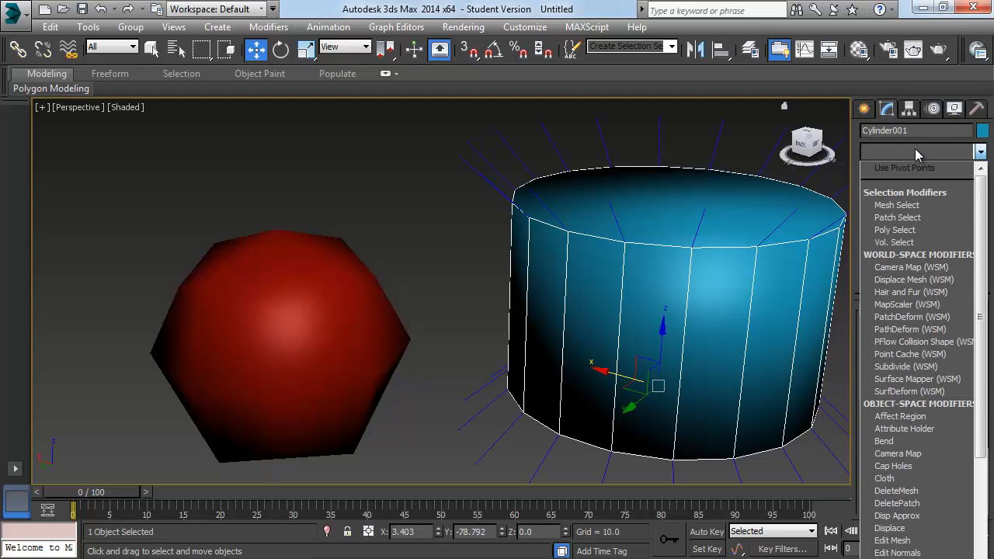
text(tu)
key(Return)
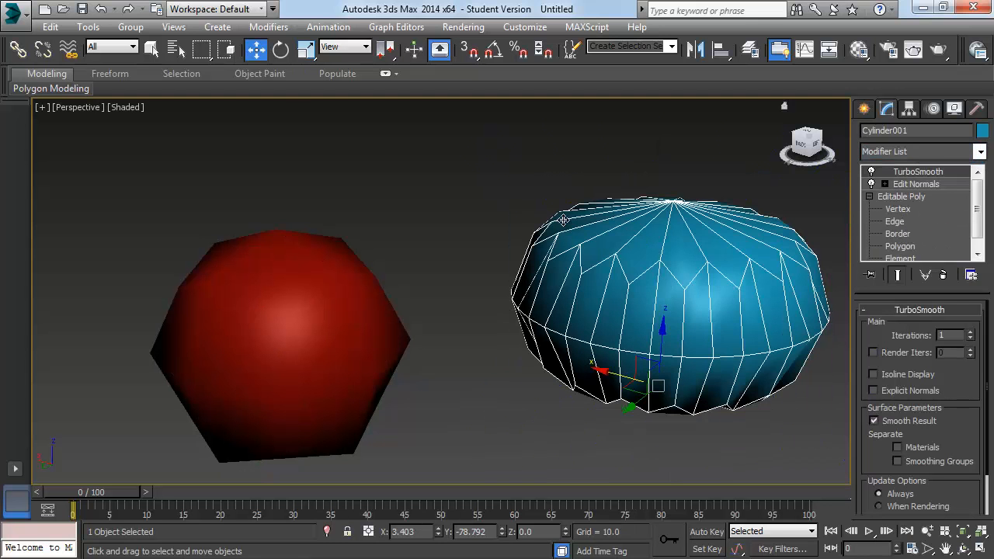
click(490, 212)
middle_drag(664, 290, 595, 279)
click(595, 279)
alt+middle_drag(659, 277, 610, 305)
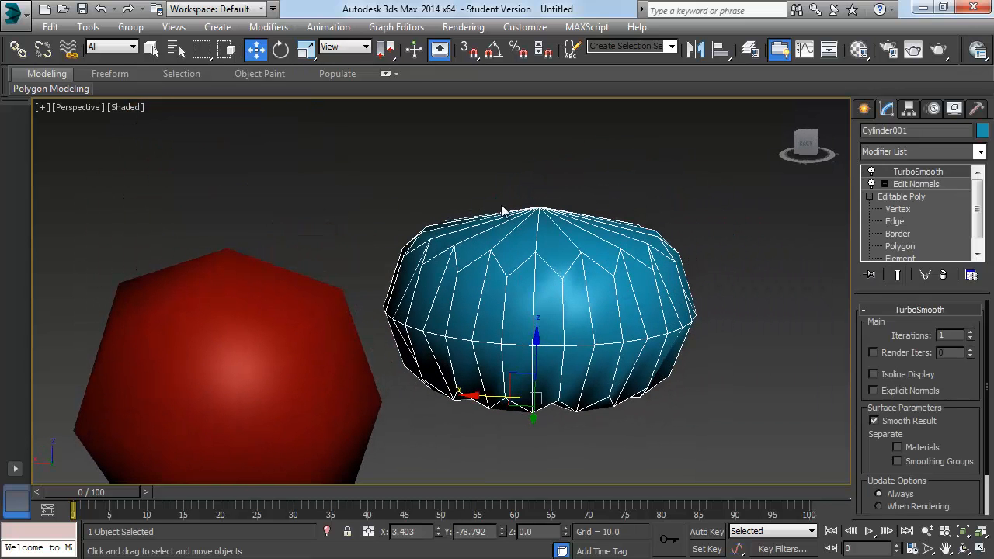
mouse_move(619, 253)
alt+middle_down()
mouse_move(643, 223)
mouse_move(610, 255)
alt+middle_up()
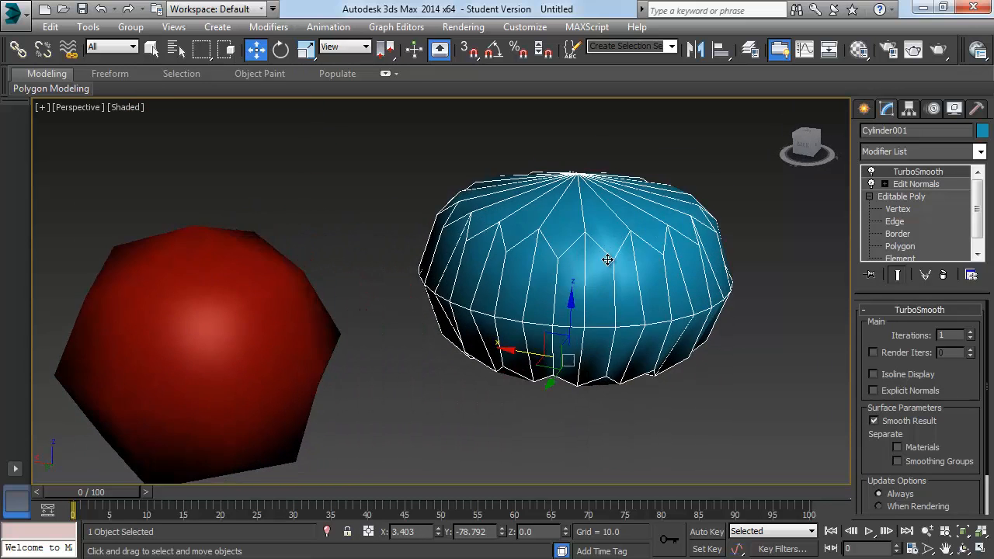
Step: Turn off TurboSmooth on the red box and inspect its original cube shape beside the smoothed cylinder
click(232, 328)
middle_drag(378, 232, 480, 220)
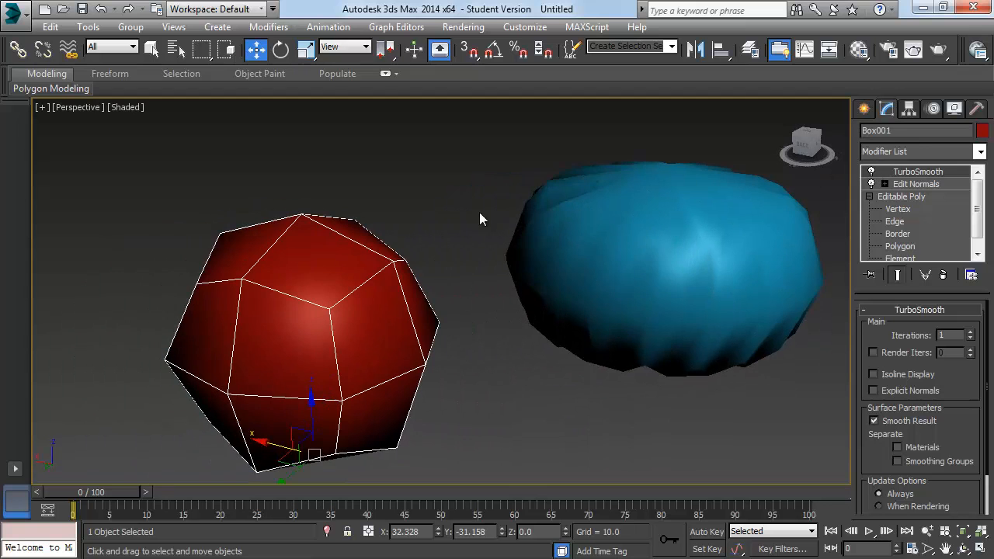
middle_drag(290, 277, 354, 268)
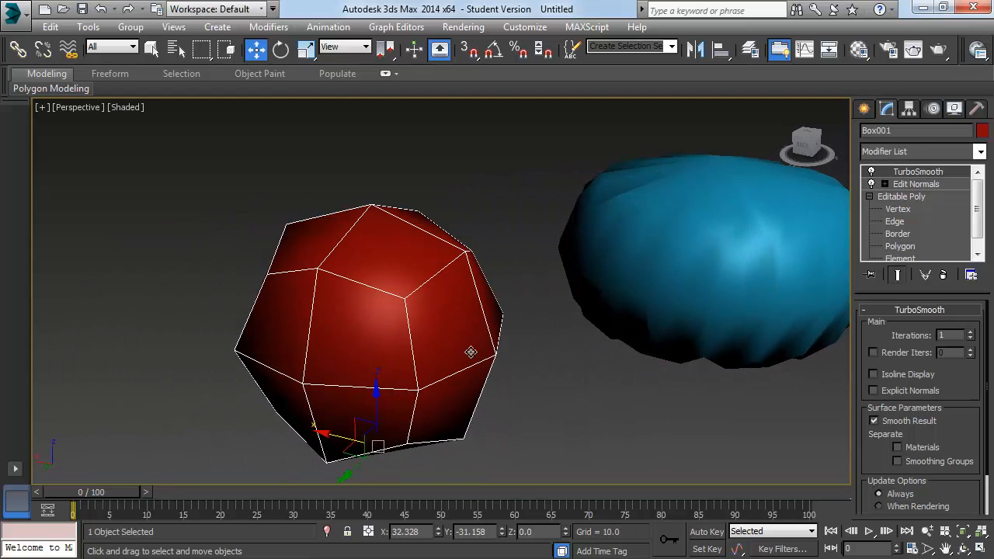
click(871, 170)
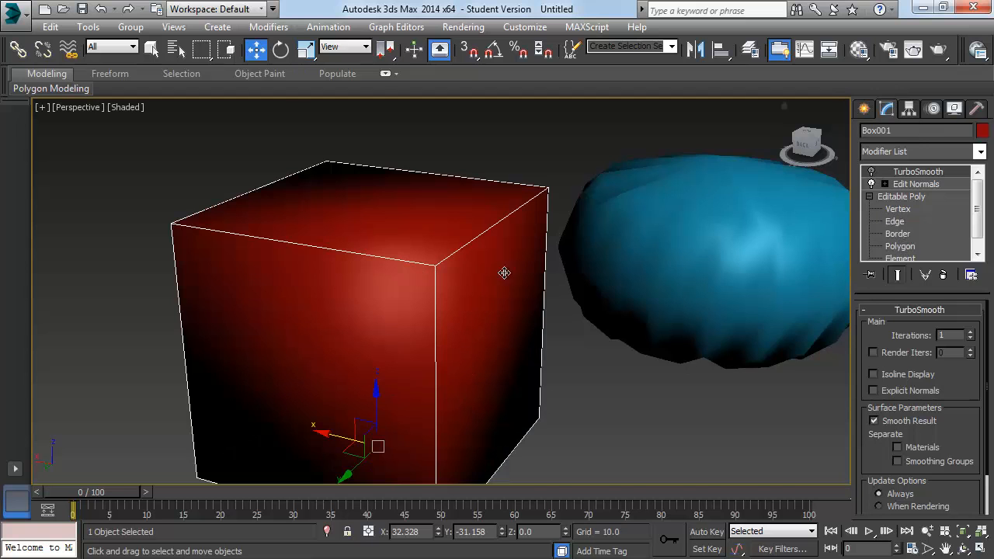
middle_drag(762, 253, 541, 301)
scroll(676, 267, down, 3)
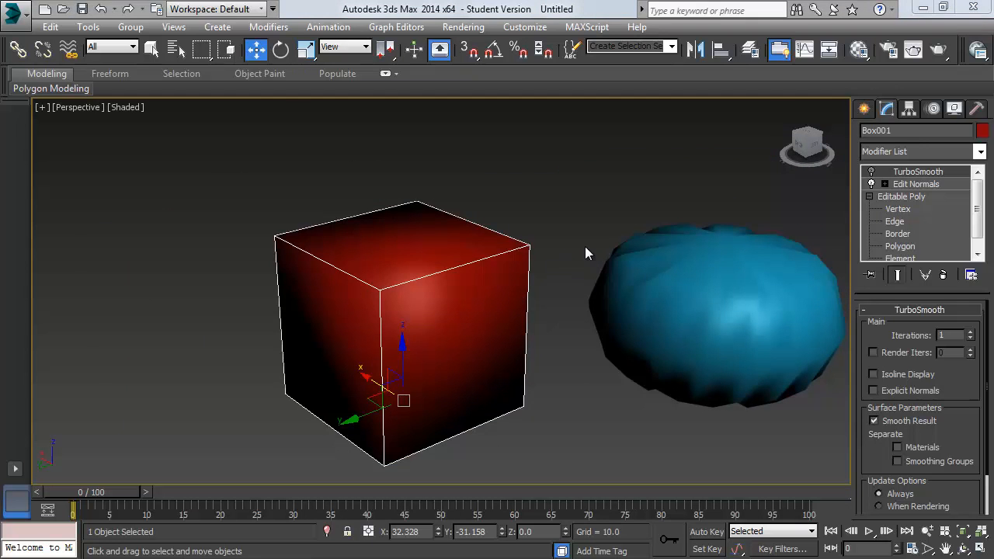
middle_drag(585, 247, 594, 227)
middle_drag(410, 222, 421, 221)
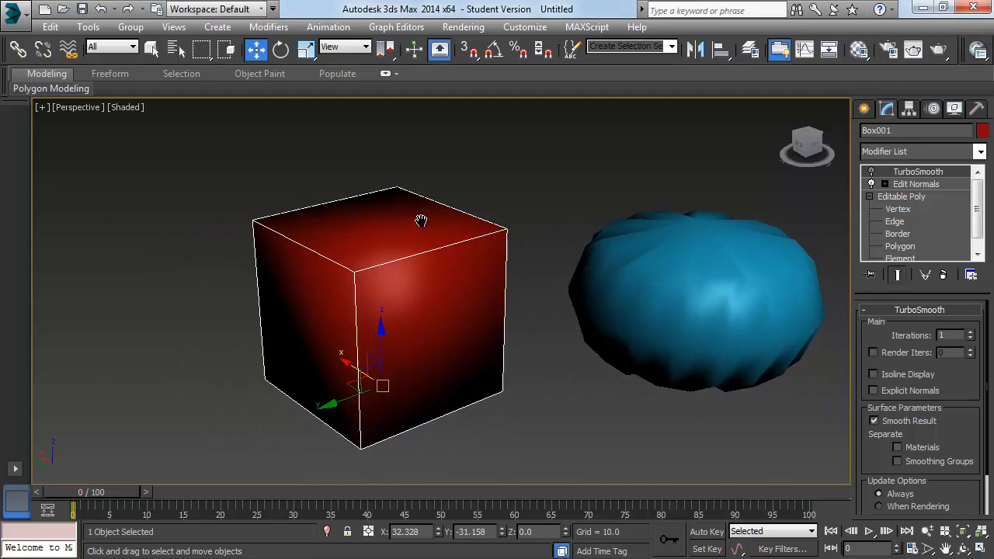
scroll(421, 221, up, 2)
scroll(443, 227, up, 2)
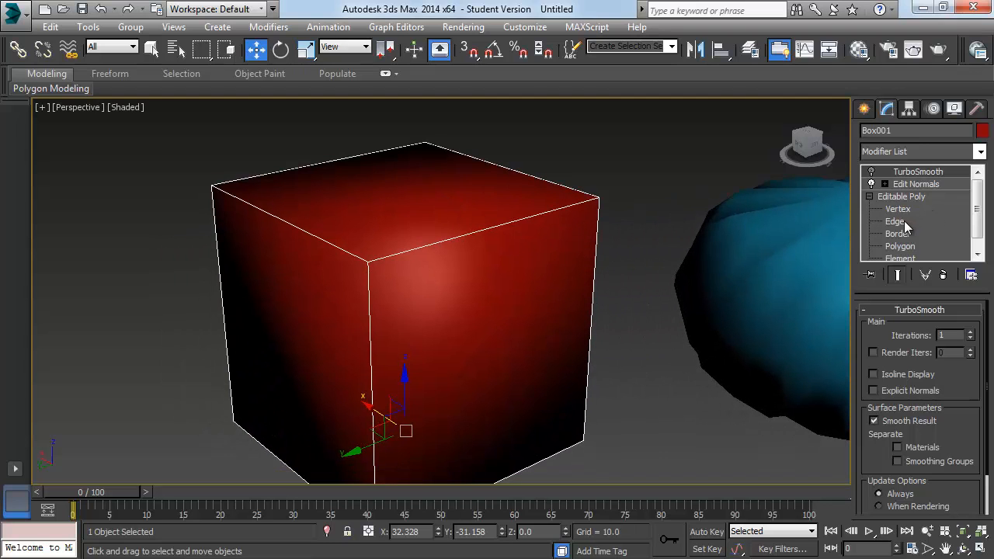
Step: Connect the ring of four vertical edges on the red box with 2 segments and a pinch of 84
click(897, 222)
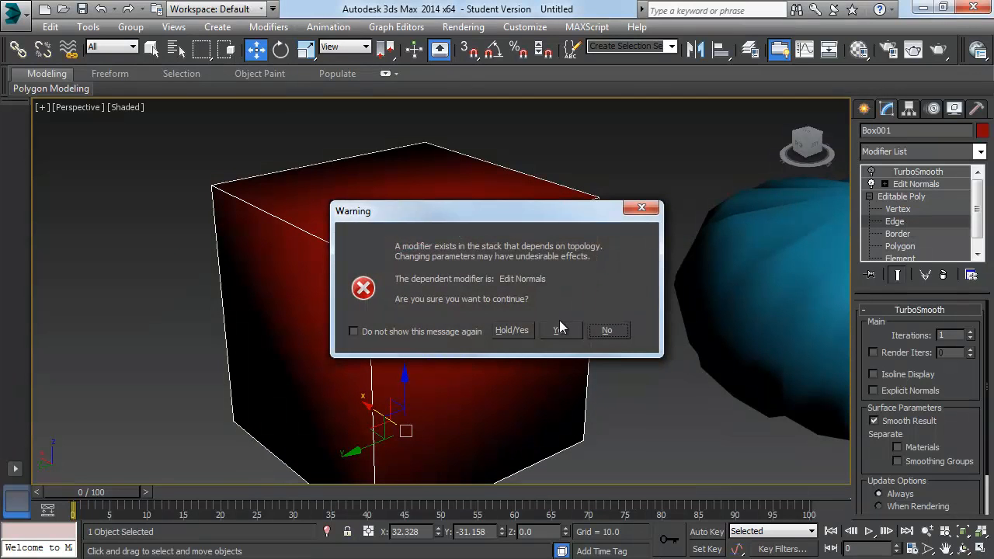
click(520, 331)
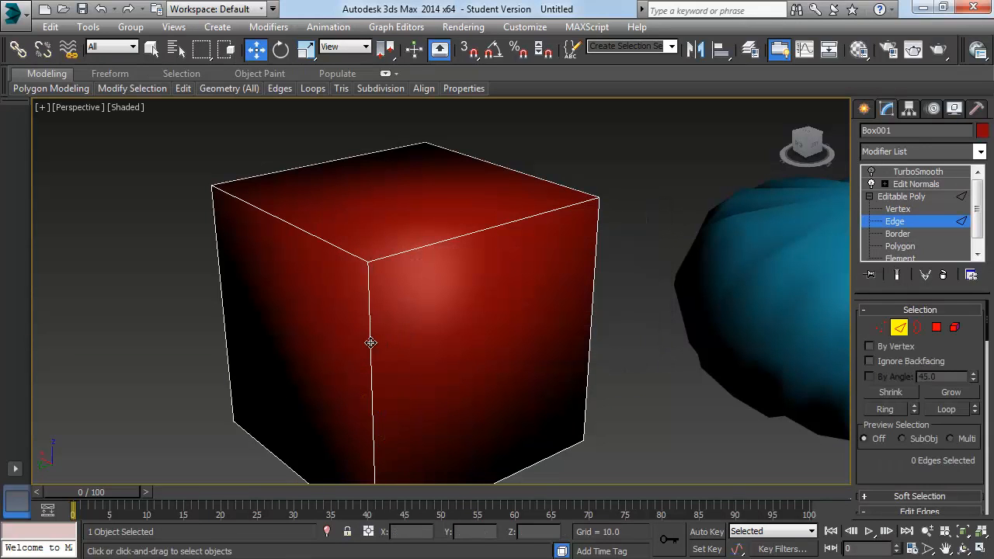
click(371, 343)
middle_drag(462, 281, 486, 242)
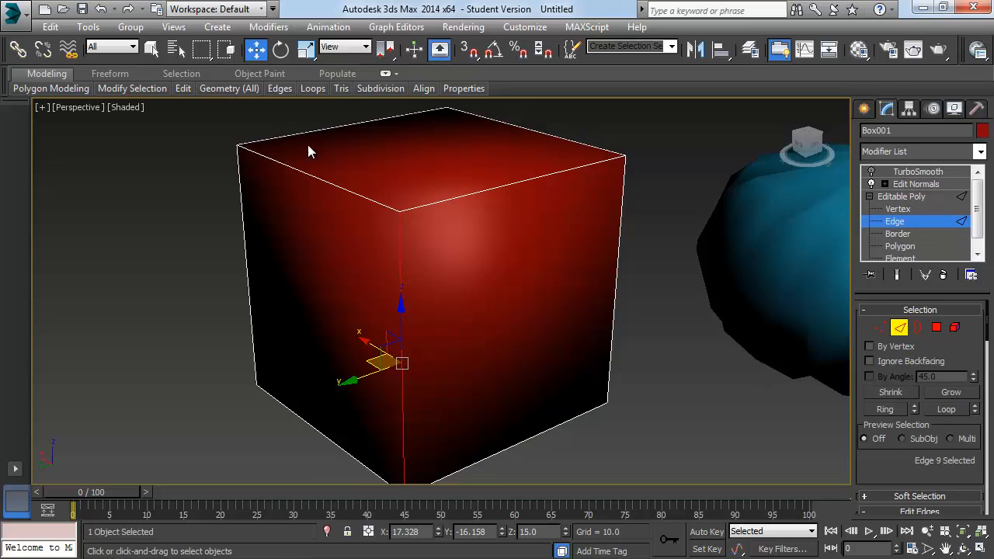
mouse_move(554, 226)
middle_down()
mouse_move(539, 251)
mouse_move(565, 229)
middle_up()
click(885, 410)
right_click(587, 224)
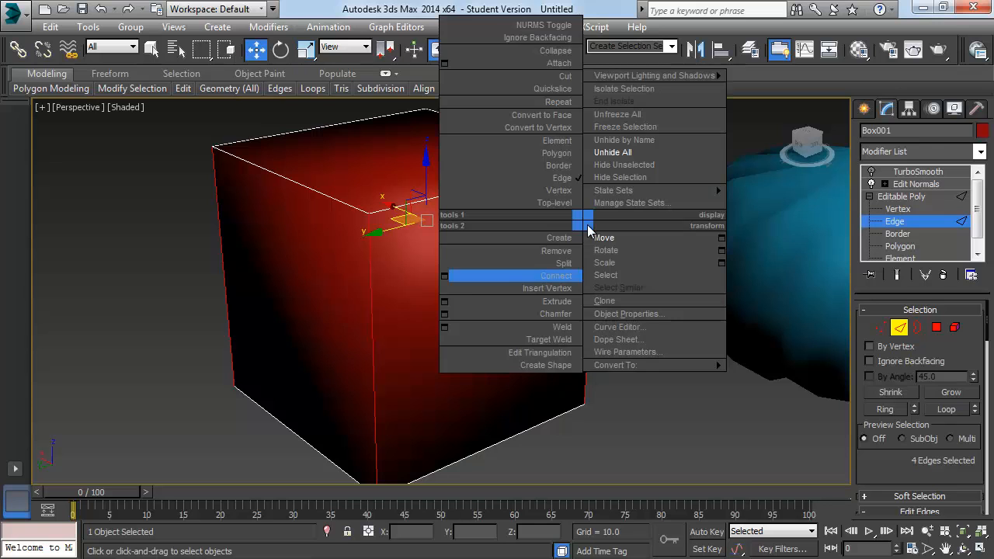
click(439, 276)
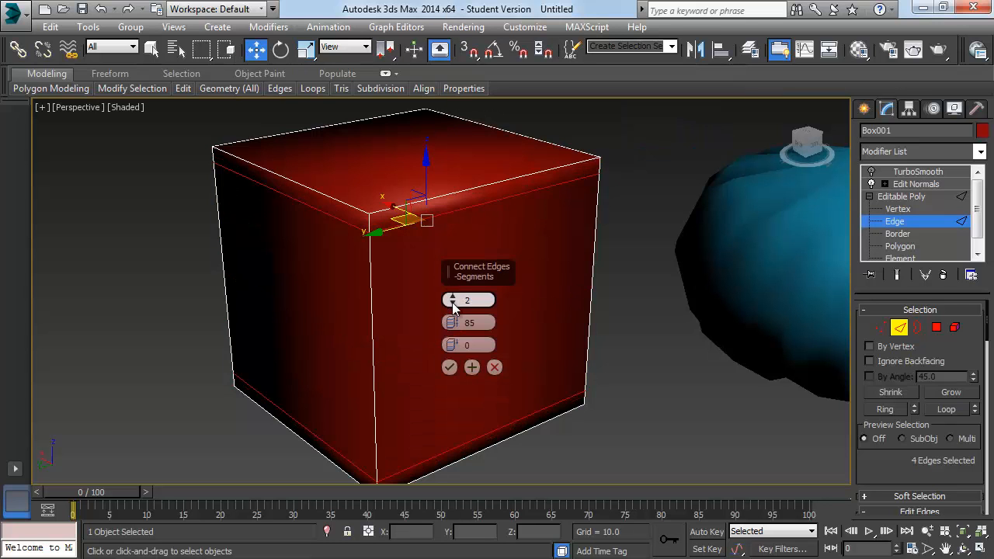
click(452, 302)
click(449, 295)
drag(454, 320, 444, 386)
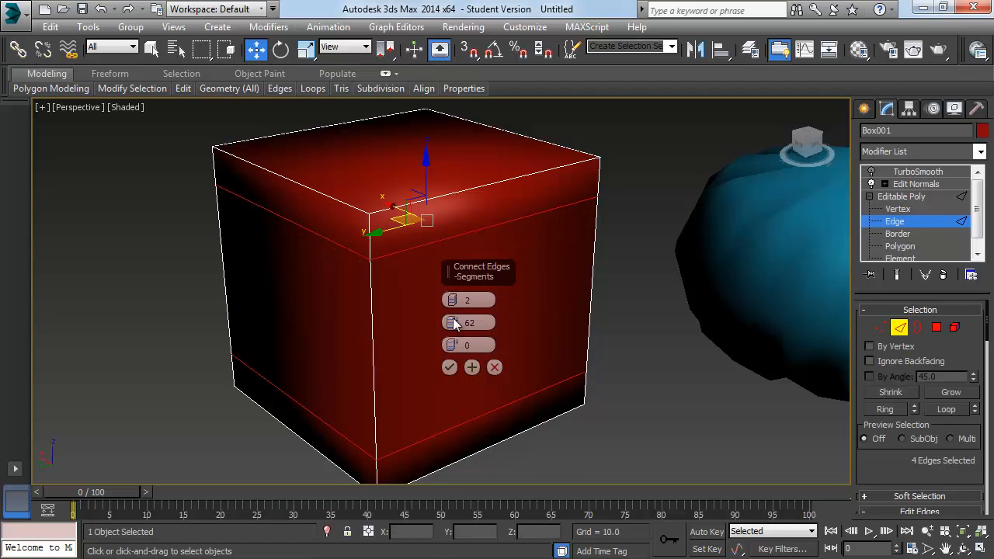
drag(454, 324, 444, 251)
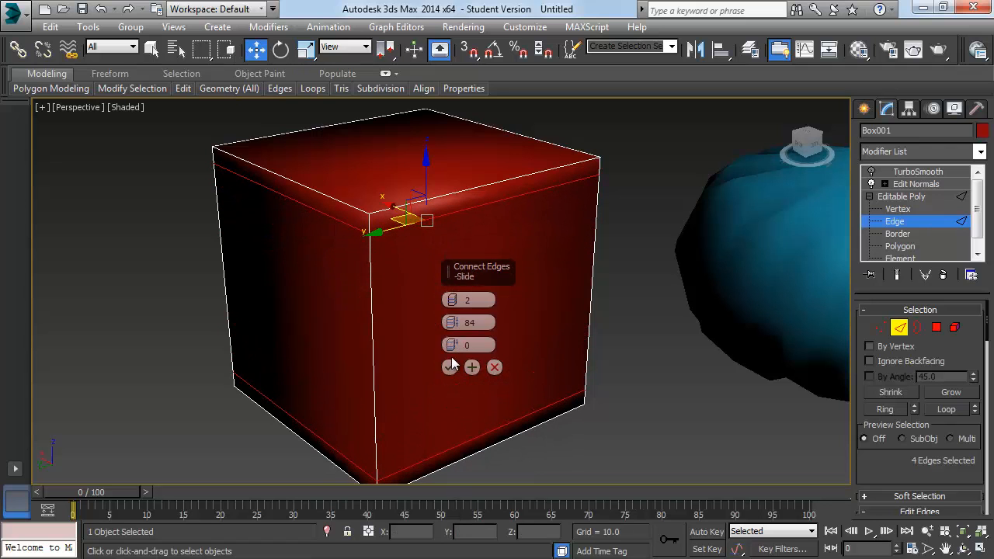
click(451, 366)
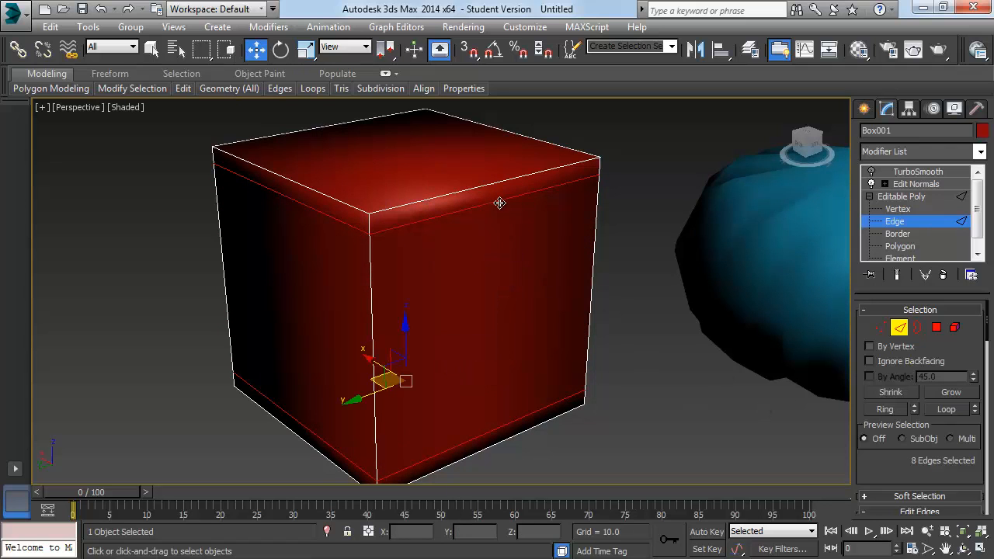
Step: Connect the ring of eight horizontal edges across the box's brightly lit side with 2 segments and a pinch of 84
click(500, 203)
click(885, 409)
right_click(504, 221)
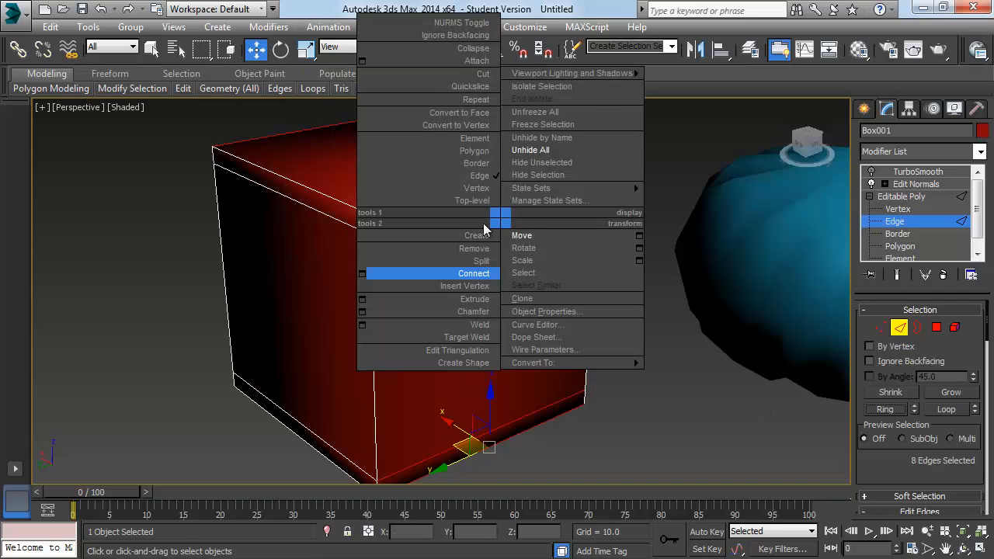
click(362, 274)
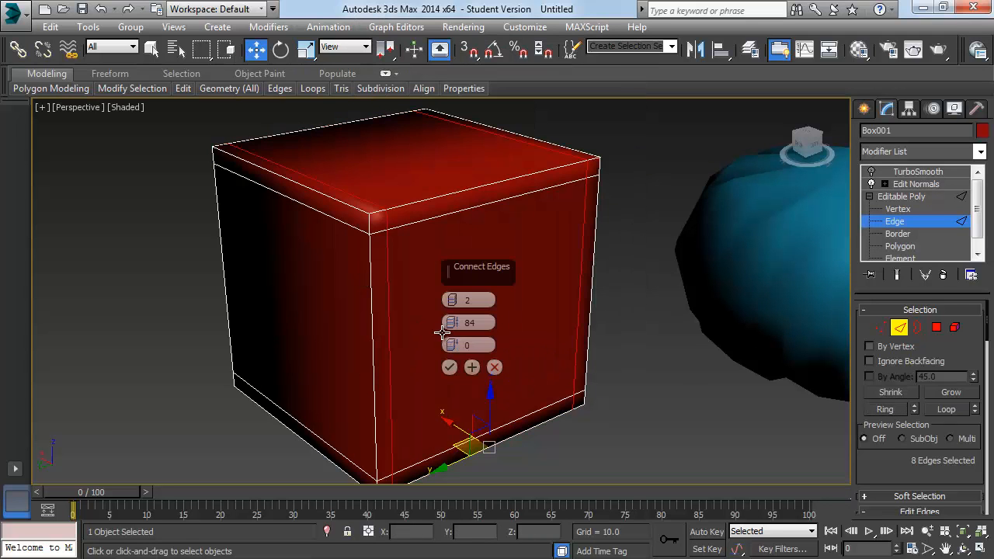
click(449, 367)
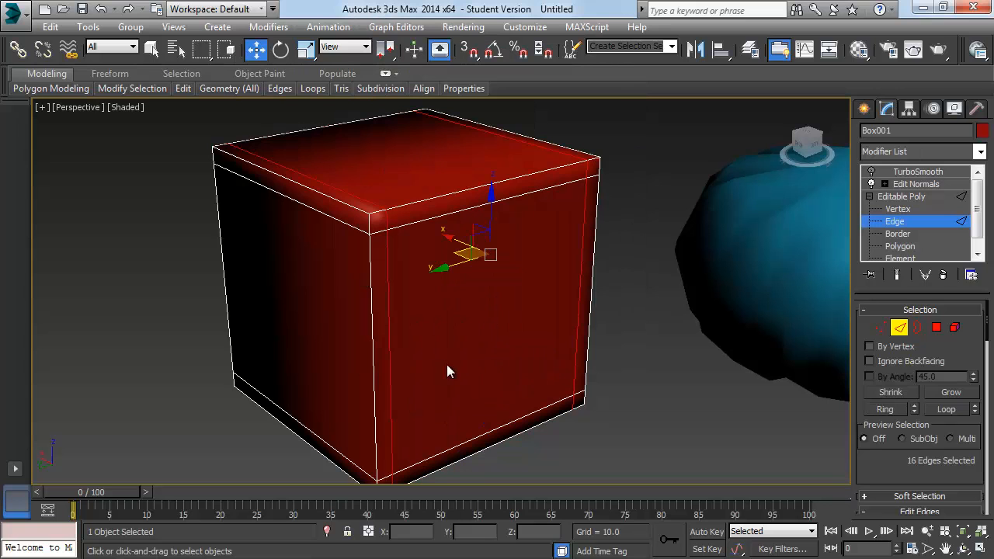
Step: Connect the ring of 12 horizontal edges running along the red box's dark side with 2 segments and a pinch of 84
click(295, 195)
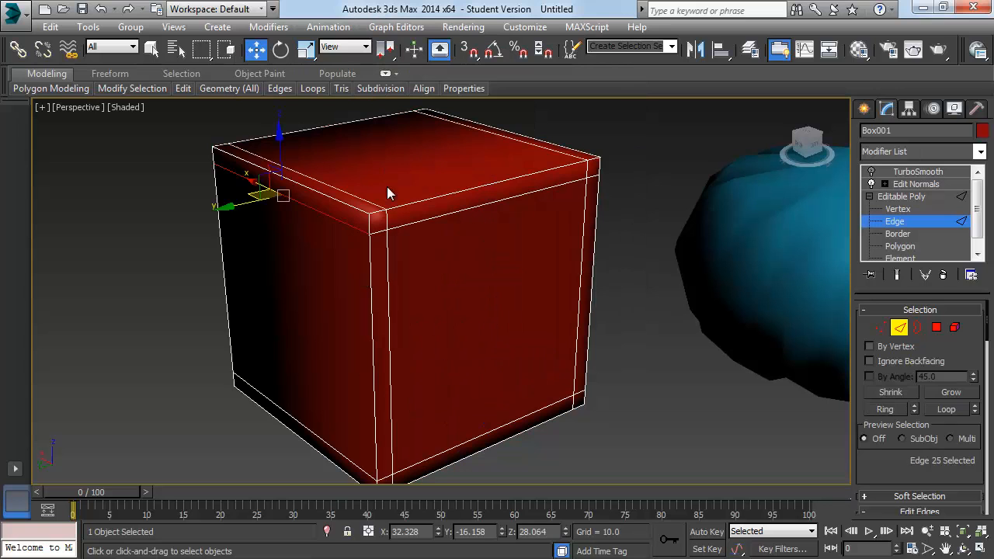
click(887, 410)
right_click(440, 218)
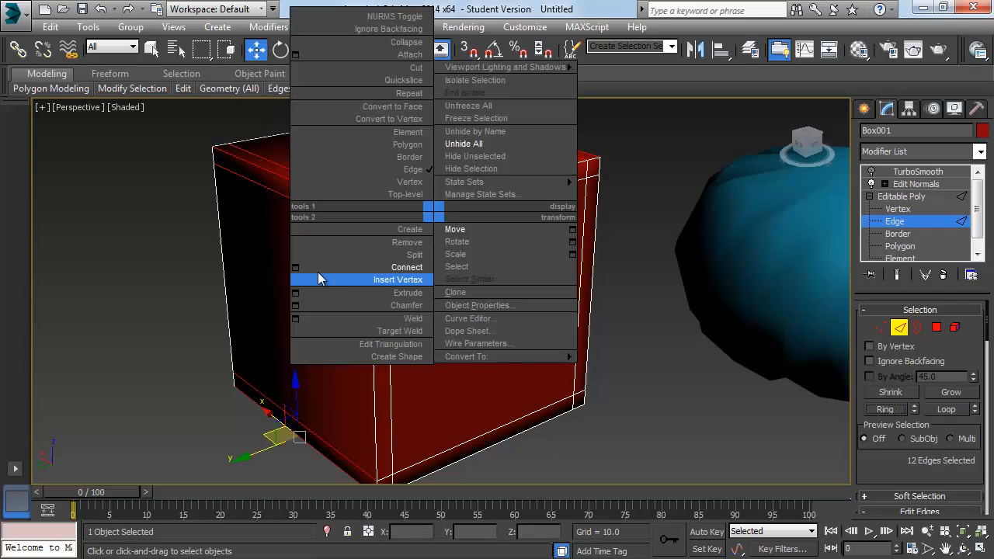
click(297, 268)
click(450, 366)
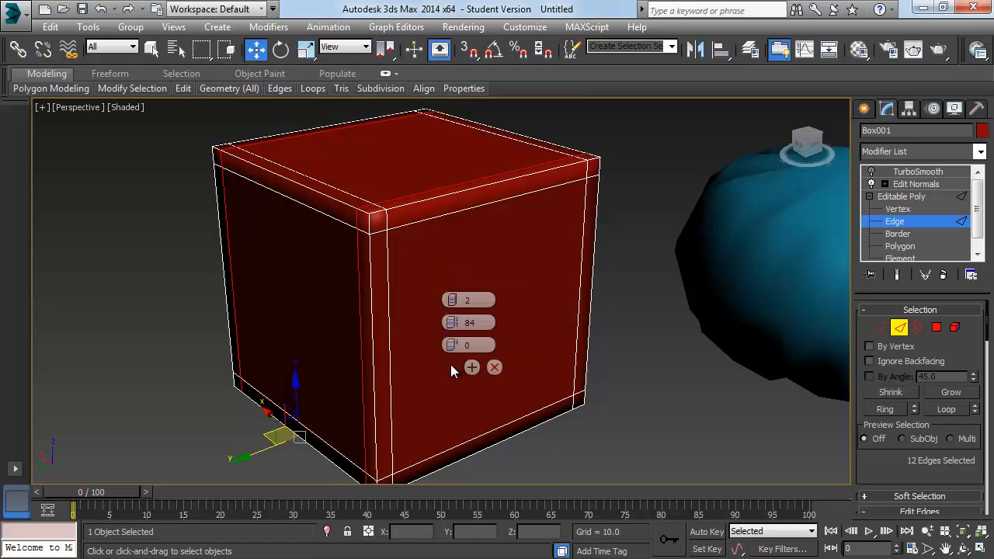
click(675, 393)
middle_drag(574, 301, 557, 307)
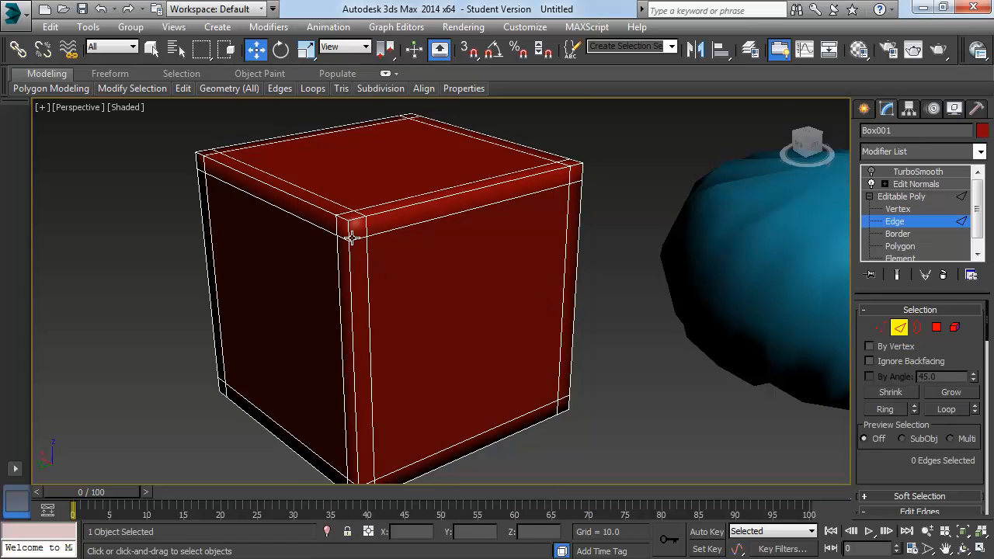
Step: Turn on TurboSmooth on the red box and inspect how the support loops shape its edges and corners
click(918, 172)
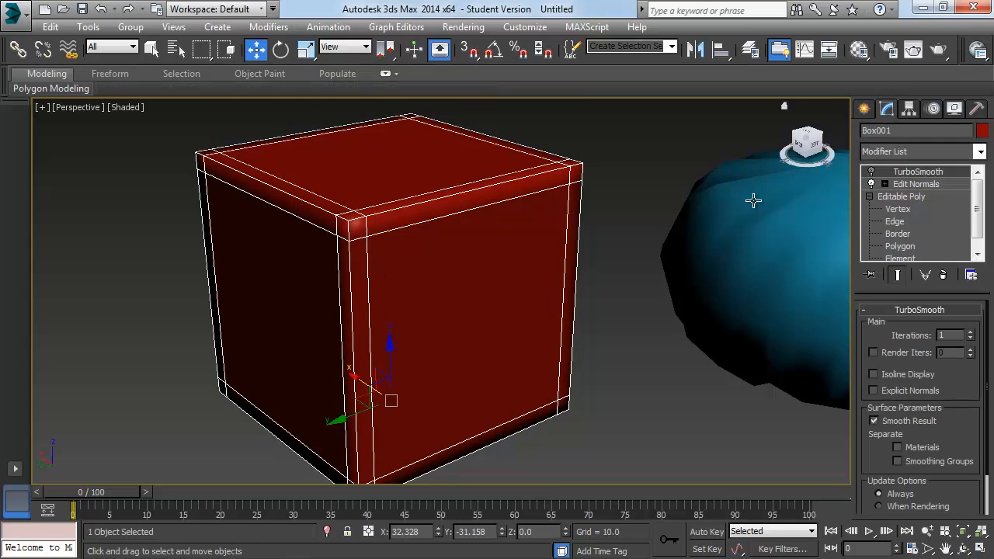
click(615, 282)
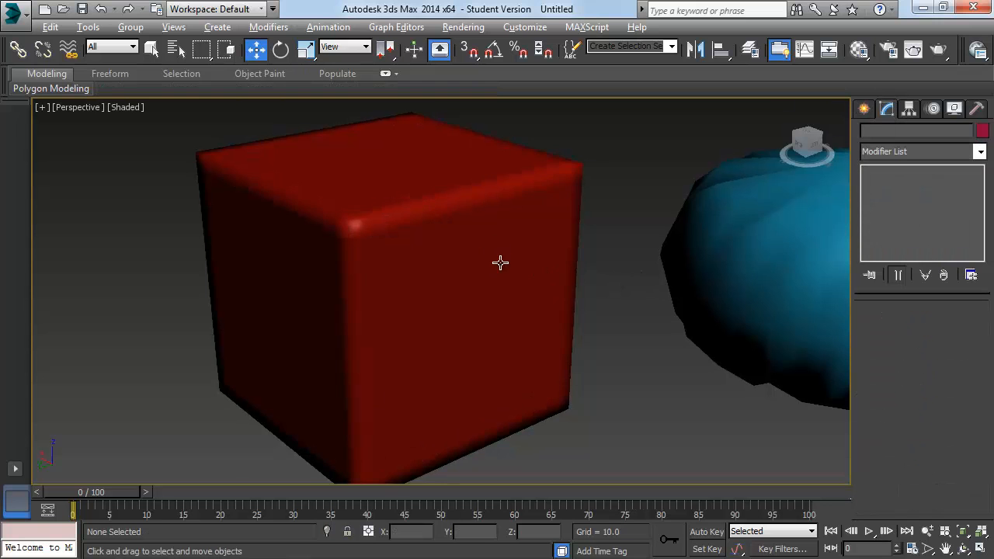
mouse_move(499, 262)
alt+middle_down()
mouse_move(543, 257)
mouse_move(508, 266)
alt+middle_up()
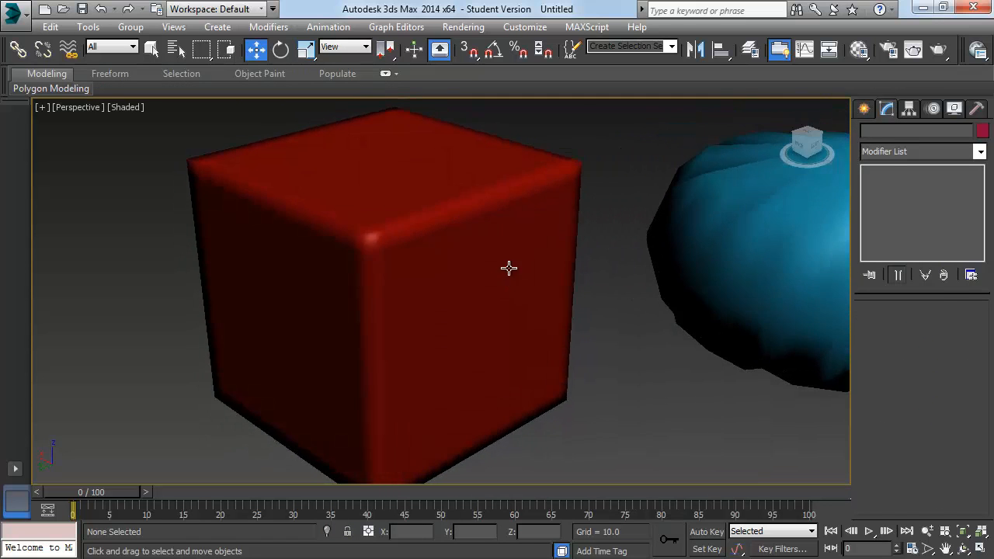
click(515, 252)
scroll(517, 249, up, 3)
click(871, 172)
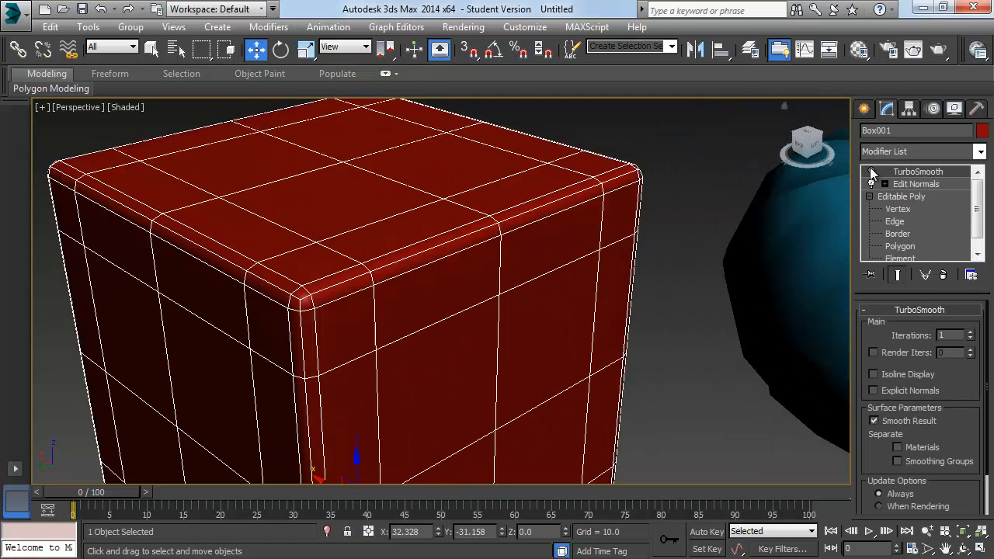
click(699, 140)
scroll(592, 199, down, 3)
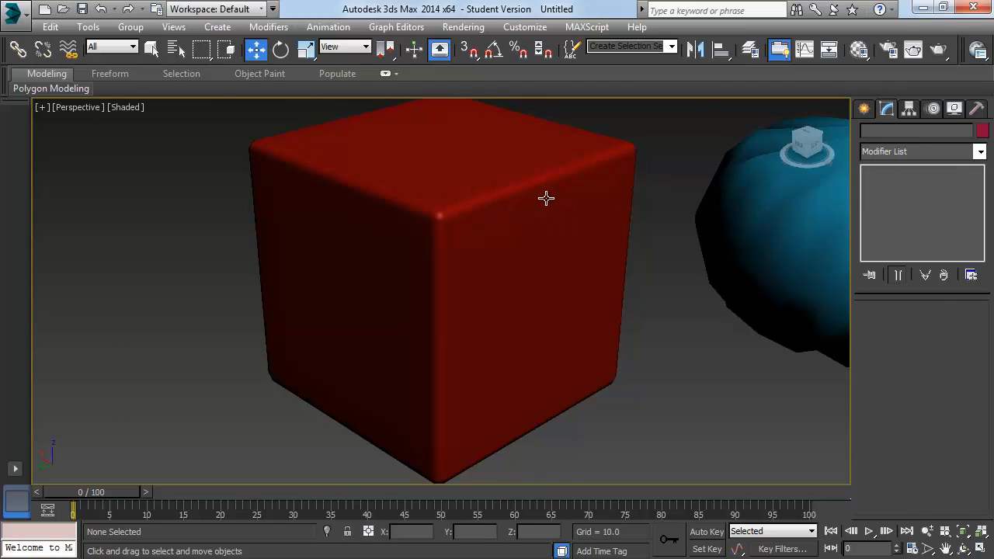
Step: Turn off TurboSmooth on the red box and examine the Edit Normals directions at its corners from several angles
click(551, 211)
click(871, 172)
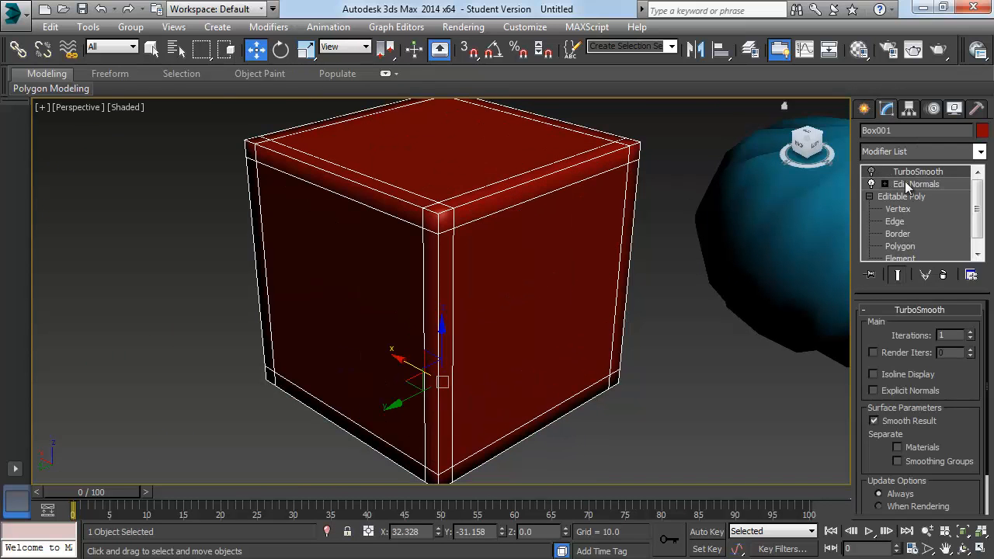
click(907, 181)
scroll(600, 325, up, 3)
alt+middle_drag(600, 325, 554, 144)
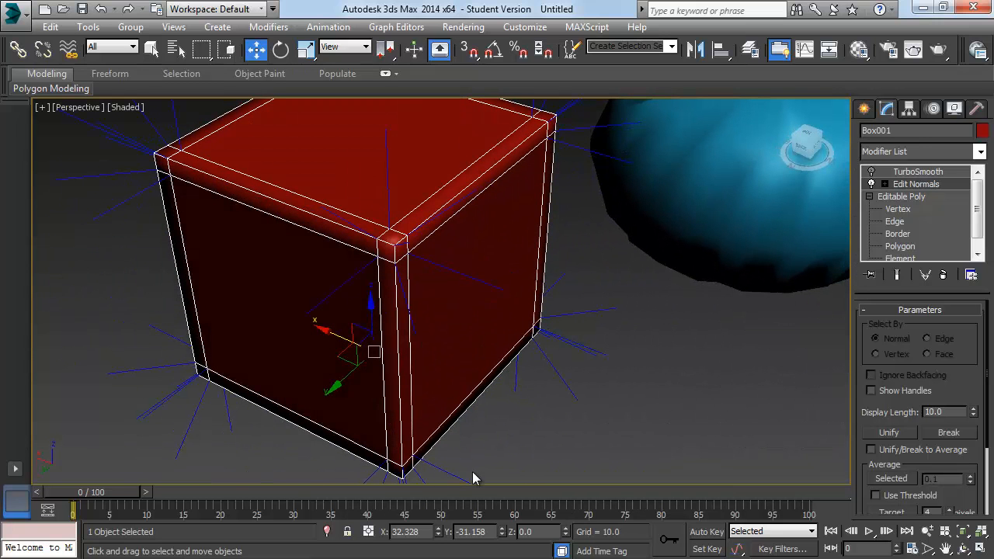
alt+middle_drag(566, 333, 490, 196)
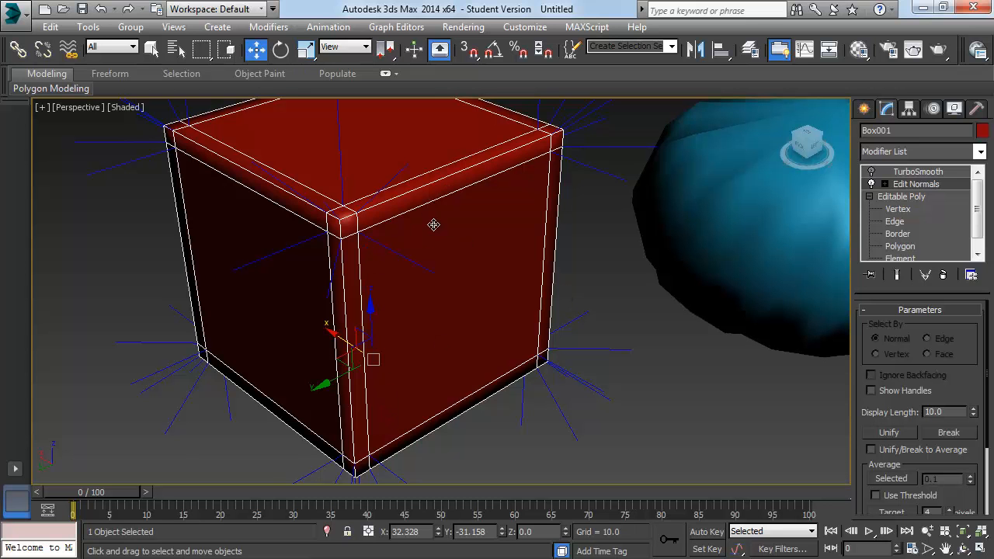
middle_drag(397, 225, 326, 331)
scroll(517, 217, up, 2)
alt+middle_drag(326, 330, 310, 240)
scroll(310, 240, down, 3)
middle_drag(393, 372, 393, 335)
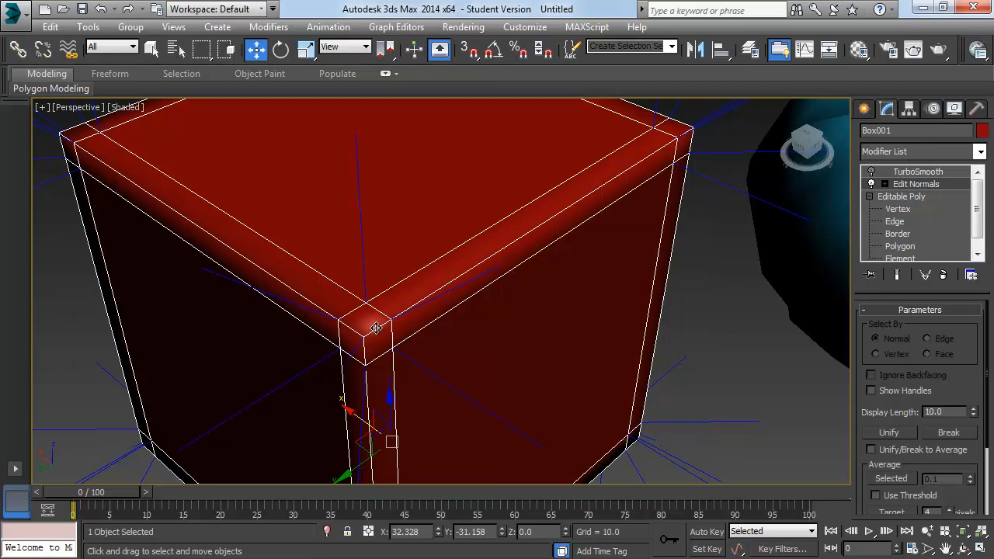
alt+middle_drag(583, 258, 364, 275)
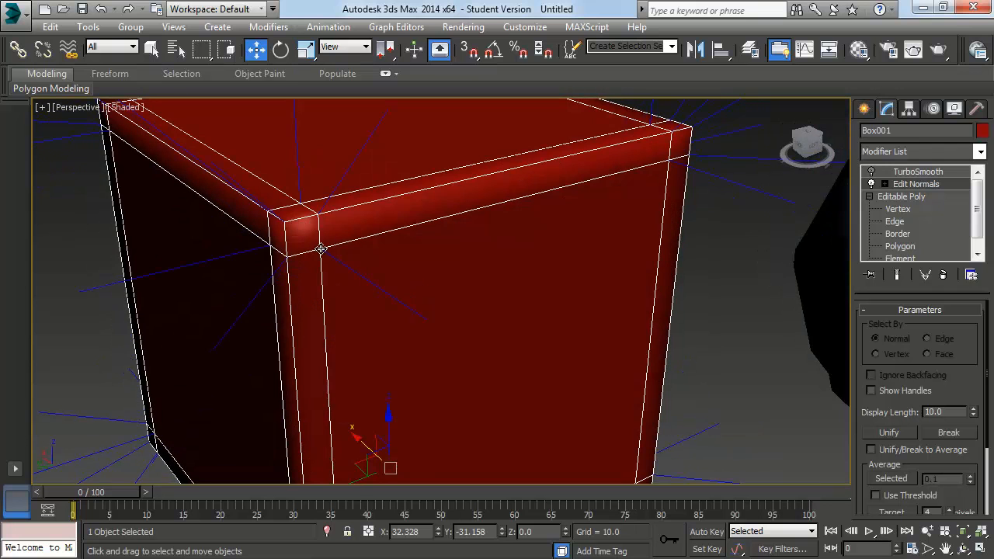
alt+middle_drag(665, 185, 611, 173)
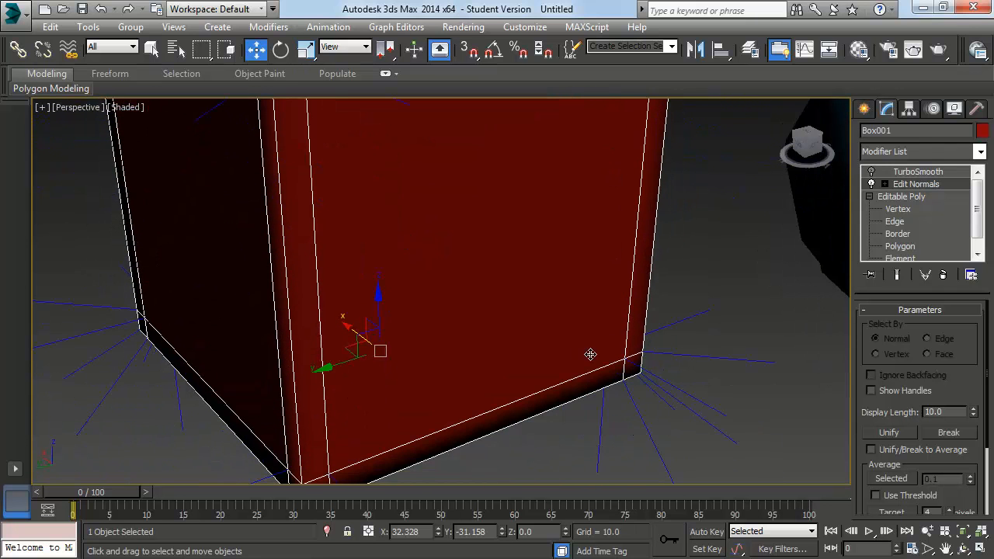
alt+middle_drag(295, 162, 701, 142)
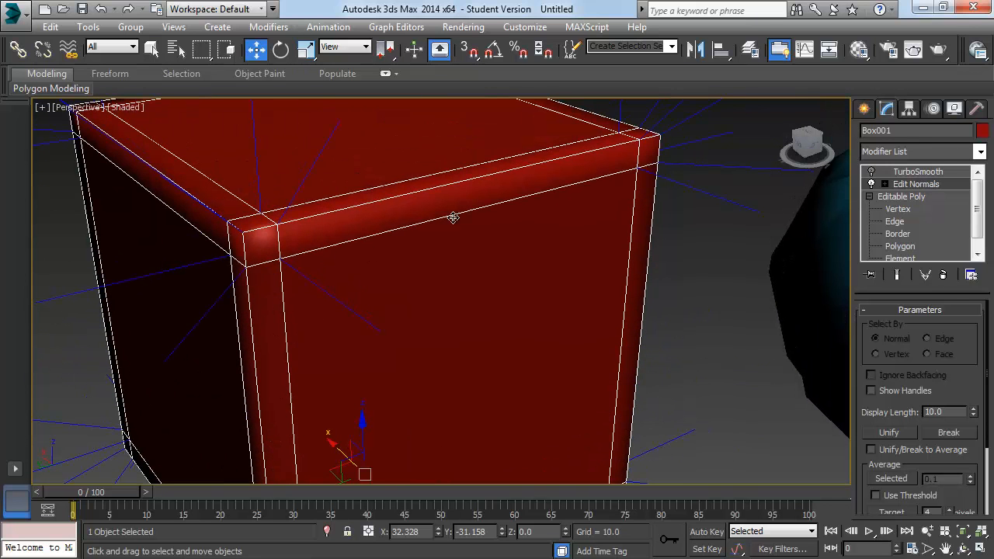
Step: Compare the red box with TurboSmooth turned on and off
click(864, 109)
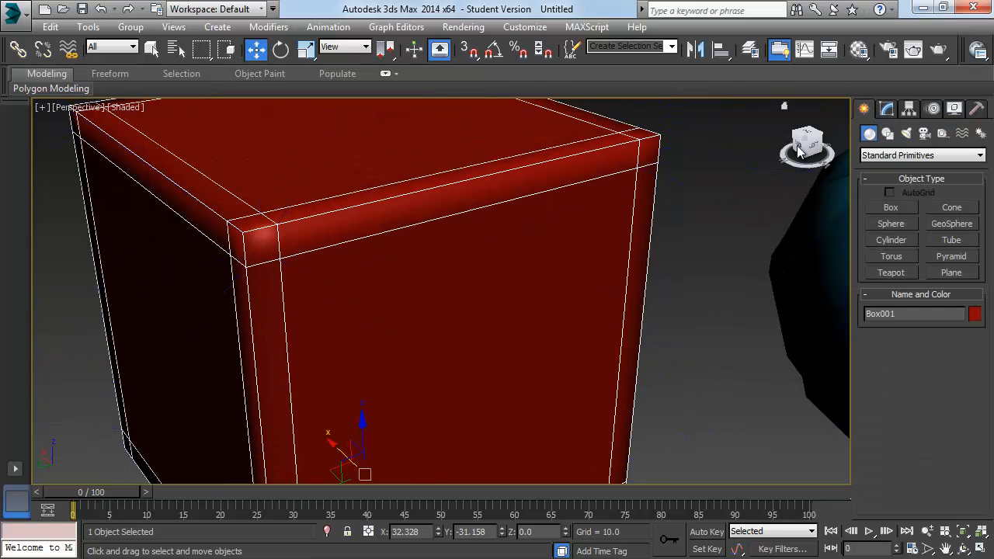
click(887, 109)
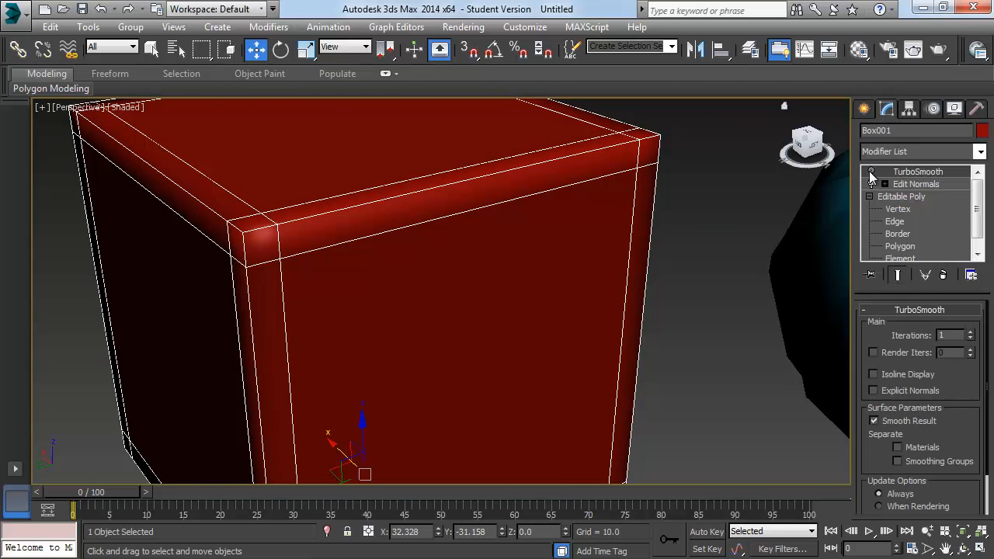
click(872, 169)
click(660, 299)
scroll(542, 264, down, 5)
click(554, 260)
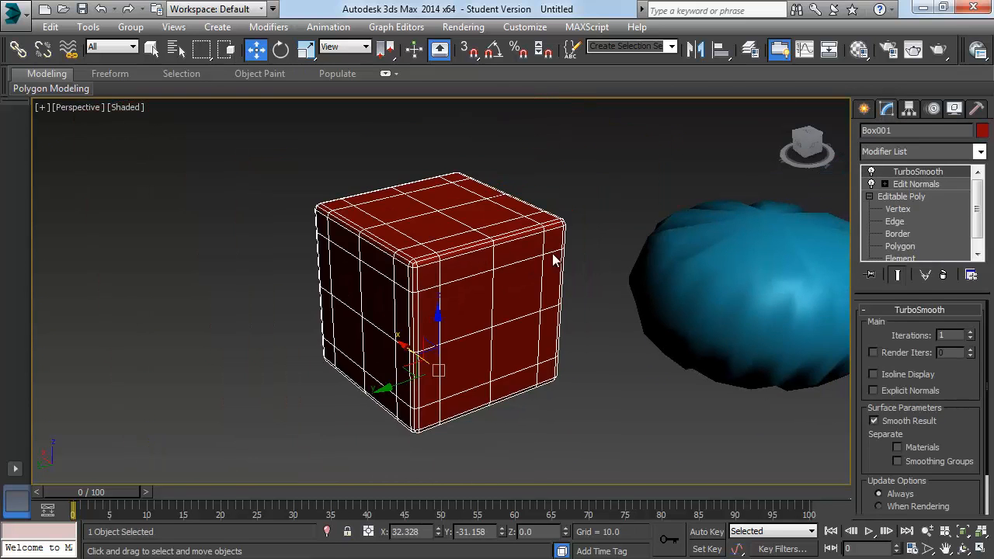
click(589, 176)
scroll(586, 198, up, 4)
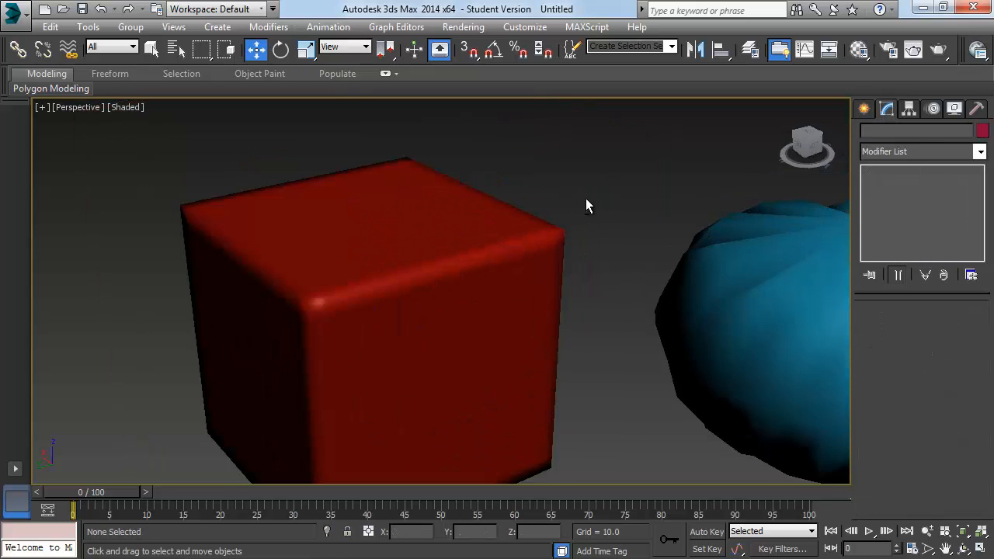
Step: Examine the red box's support loops and corner shading up close with TurboSmooth off
alt+middle_drag(514, 198, 422, 279)
click(570, 203)
middle_drag(611, 190, 557, 232)
scroll(557, 232, up, 5)
middle_drag(406, 267, 462, 240)
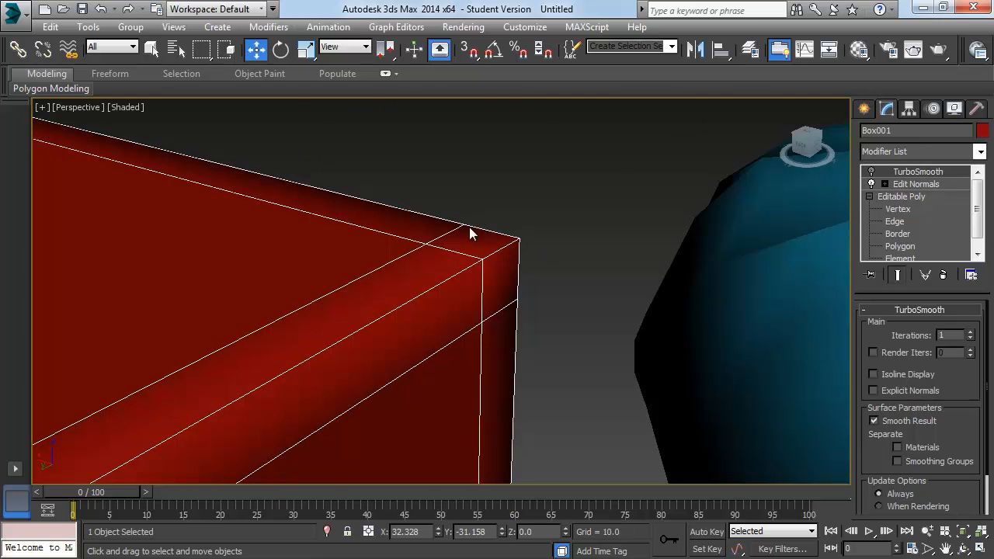
click(547, 175)
scroll(546, 175, down, 5)
middle_drag(415, 294, 478, 251)
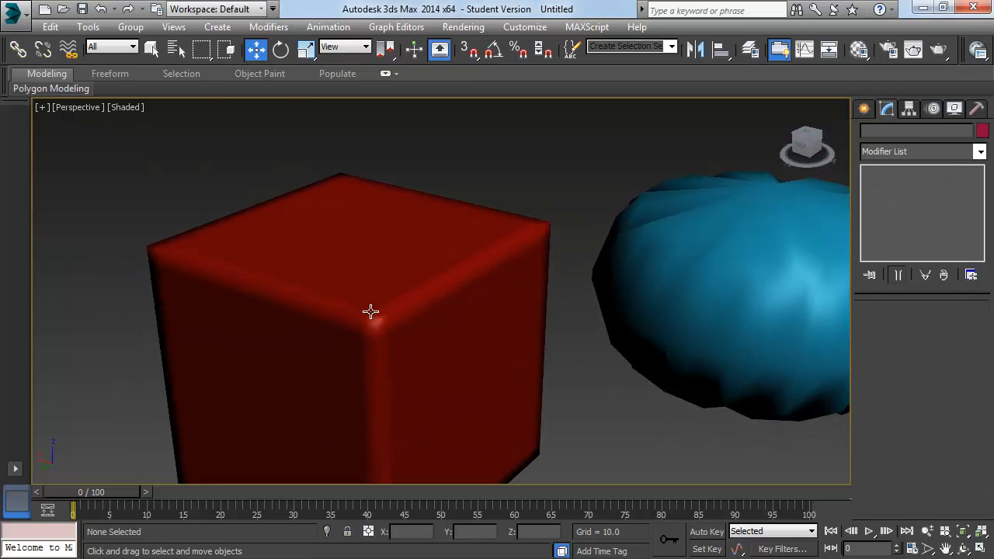
Step: Connect the ring of 18 vertical edges on the blue cylinder with 2 segments pinched toward its top and bottom rims
middle_drag(603, 215, 549, 235)
middle_drag(464, 267, 320, 286)
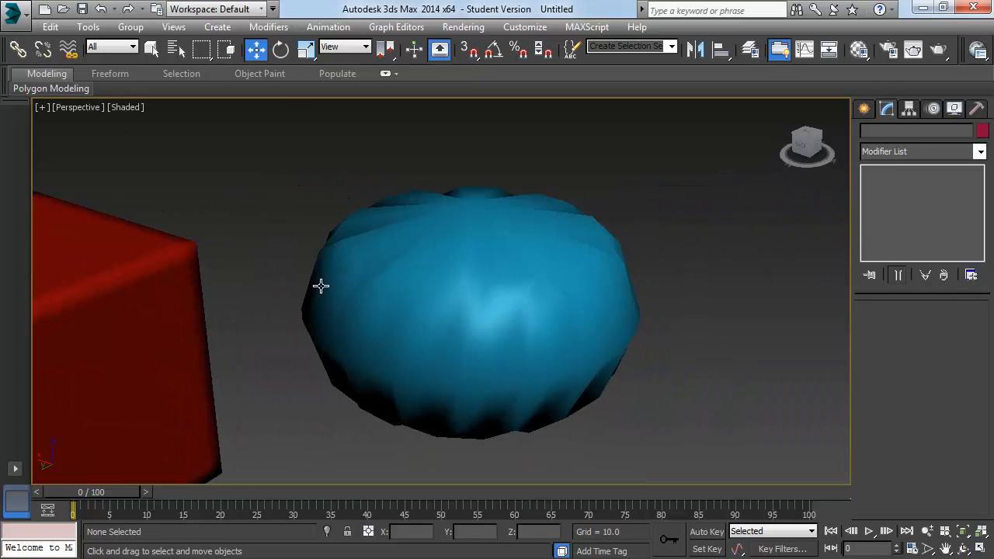
click(453, 260)
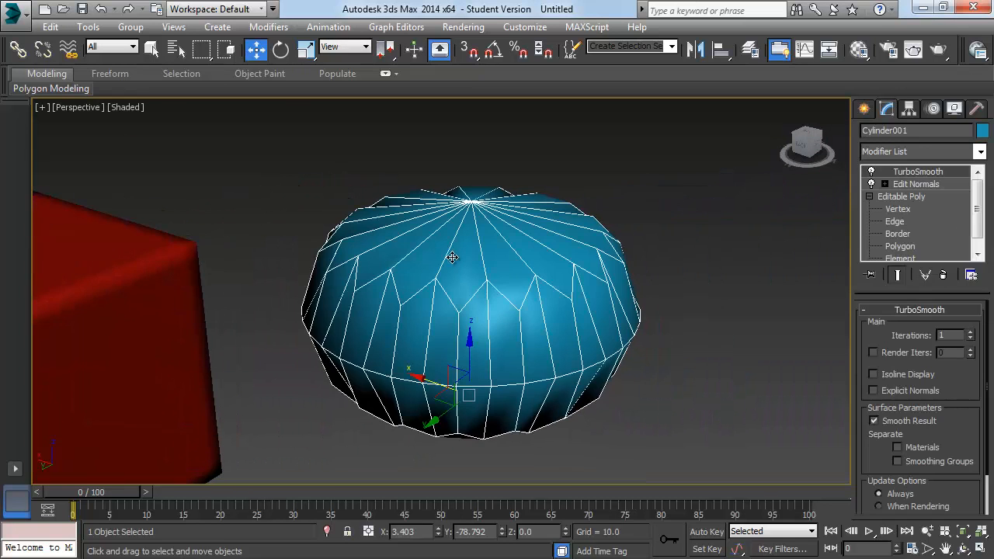
click(906, 222)
click(527, 333)
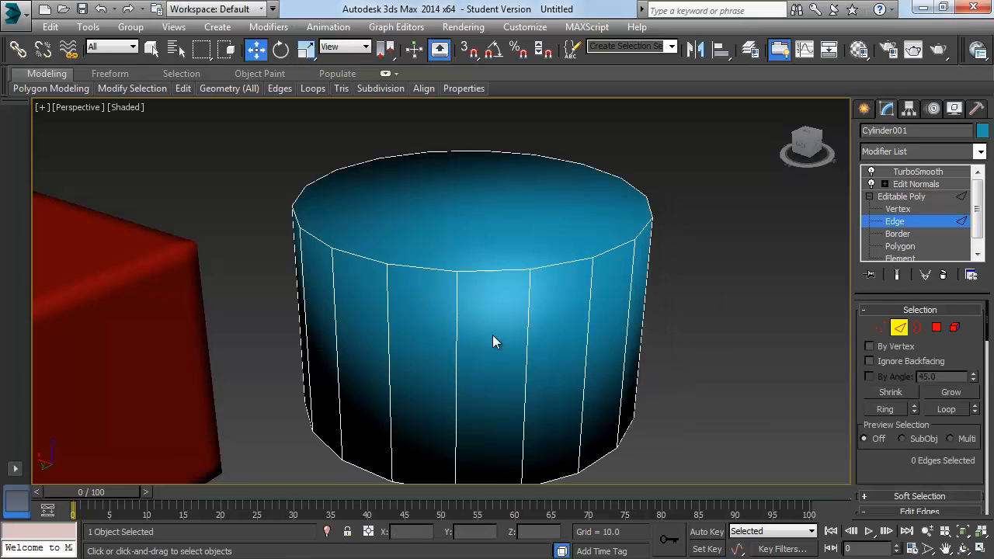
click(519, 342)
click(887, 410)
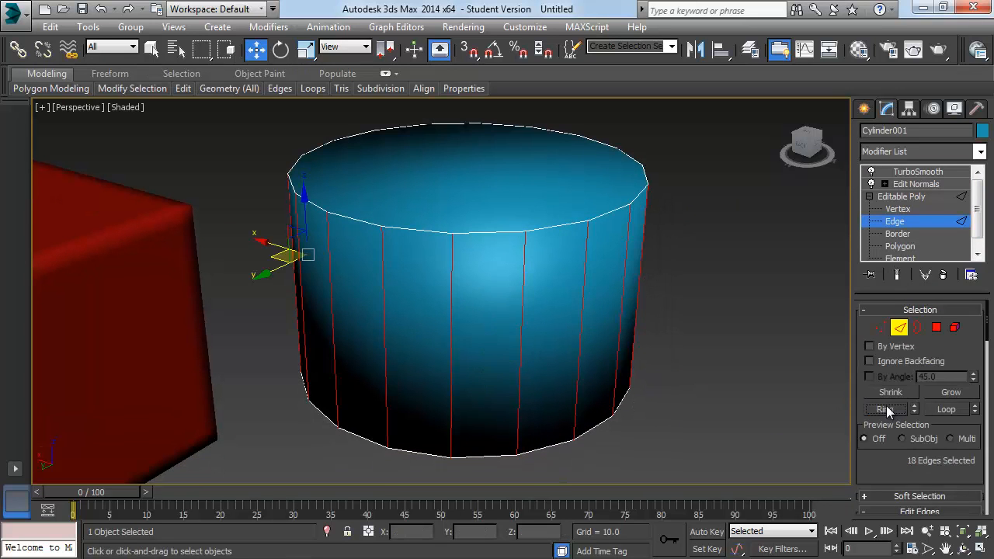
right_click(636, 230)
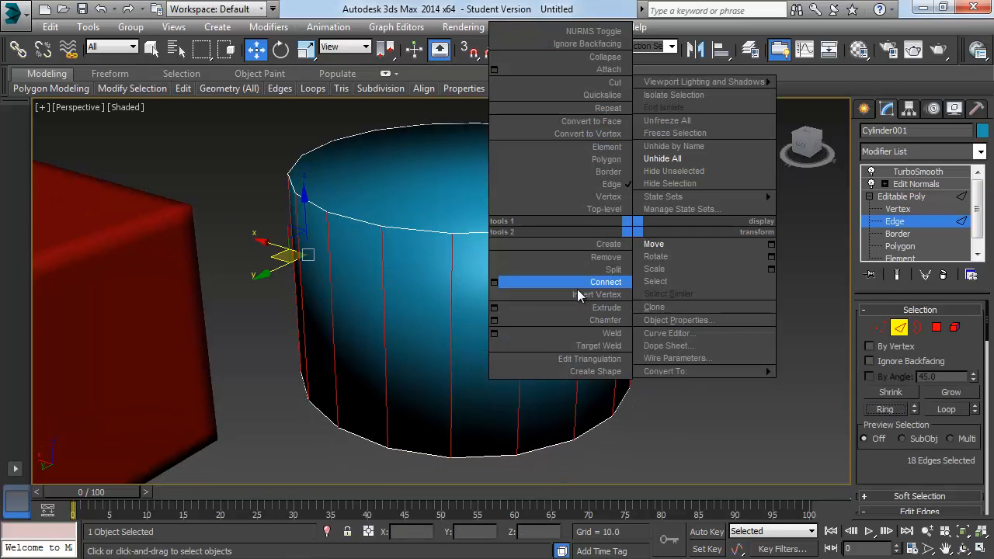
click(506, 292)
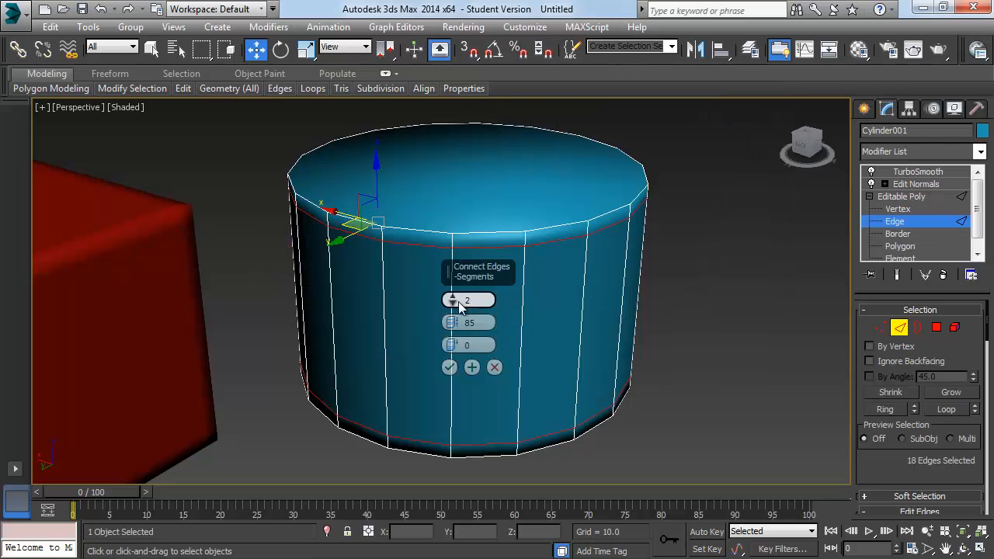
drag(453, 322, 453, 328)
click(449, 368)
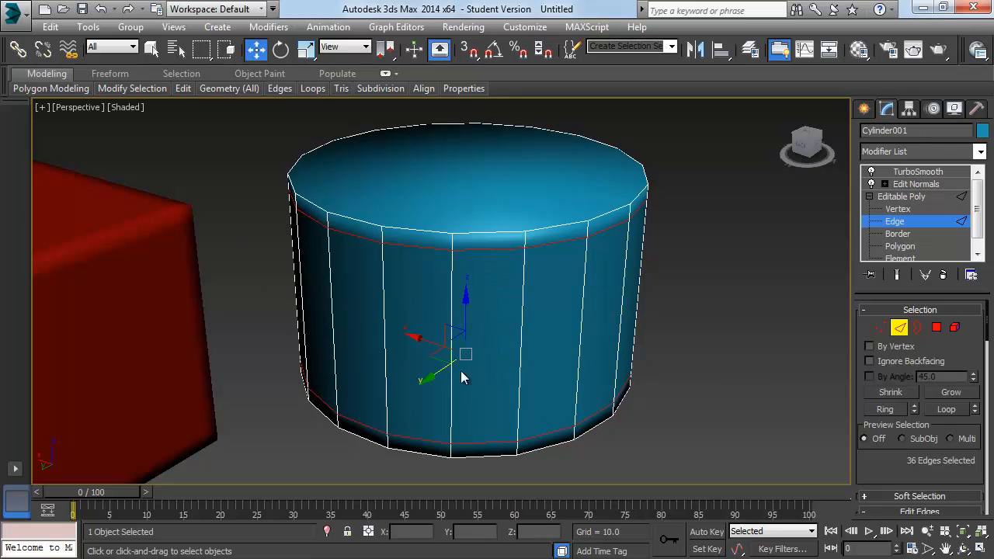
click(690, 291)
Step: Inset the top and bottom cap polygons of the blue cylinder by 1.472
alt+middle_drag(690, 292, 615, 251)
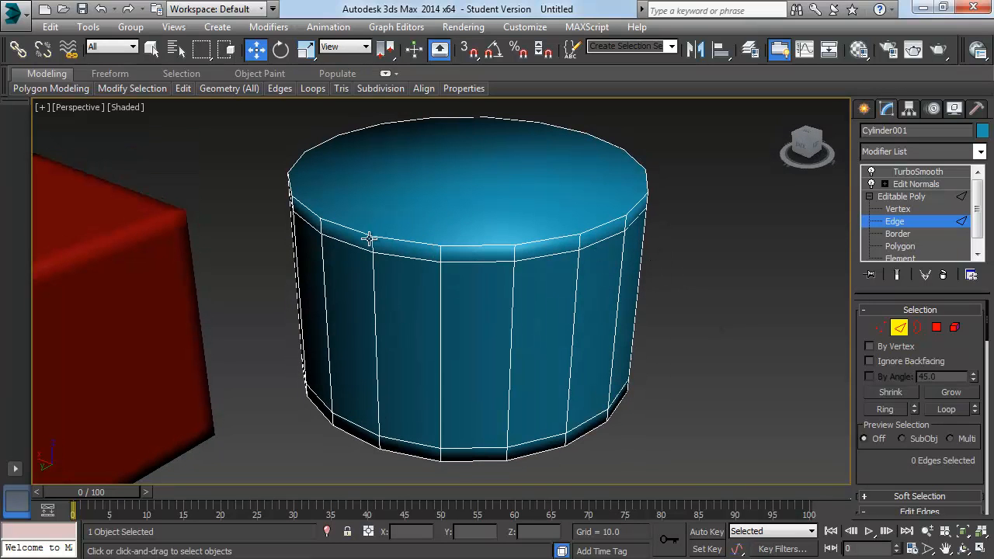
alt+middle_drag(627, 203, 492, 247)
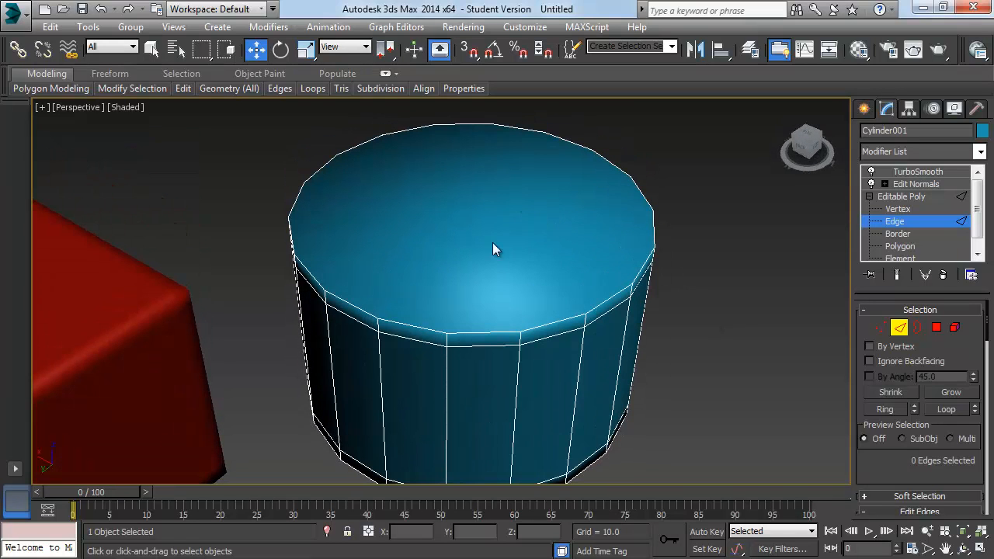
key(4)
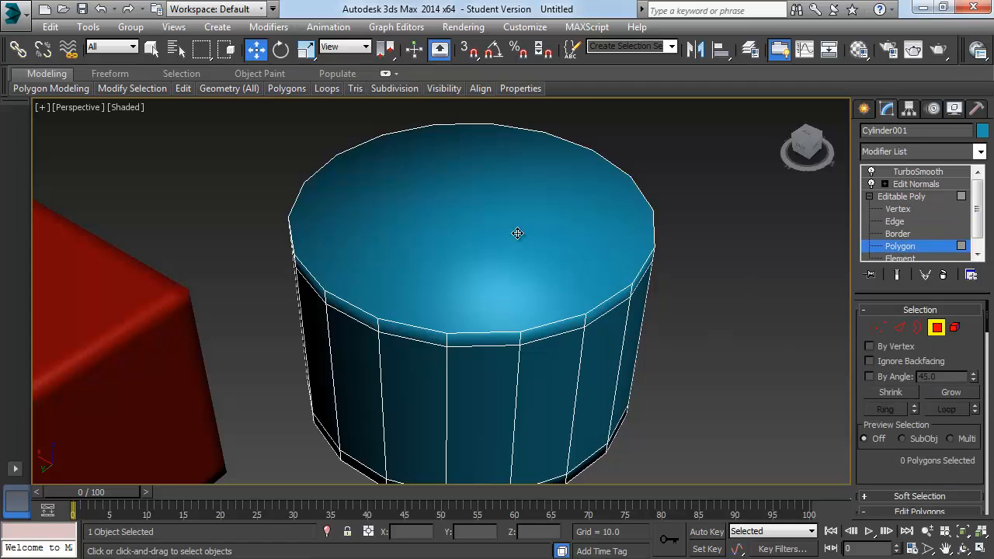
click(517, 233)
alt+middle_drag(550, 349, 544, 281)
ctrl+click(543, 420)
alt+middle_drag(545, 195, 545, 232)
right_click(545, 231)
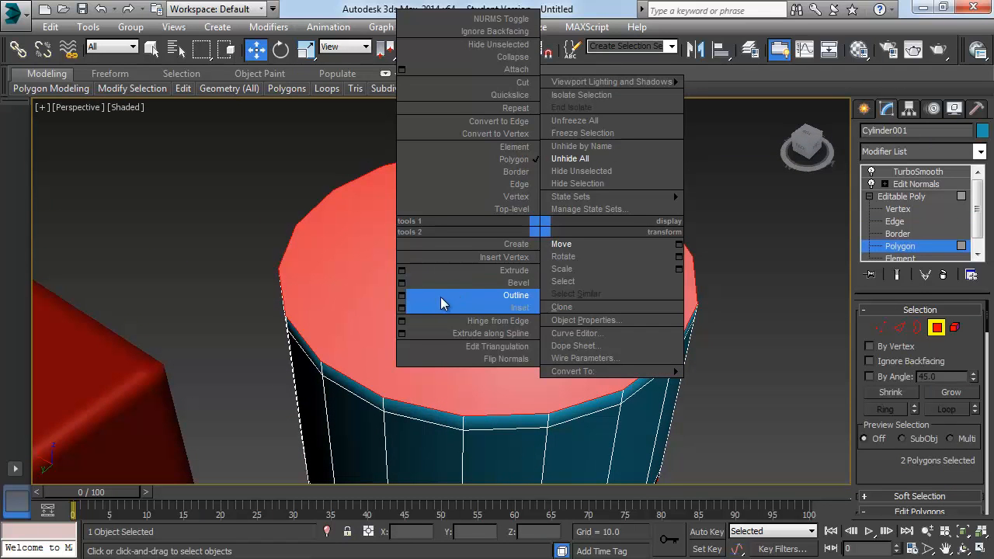
click(402, 309)
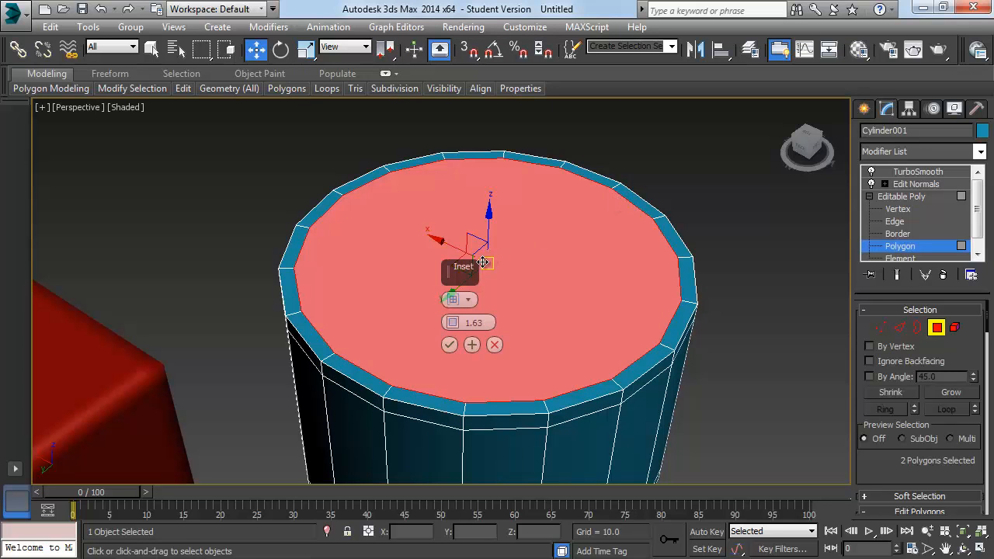
mouse_move(452, 323)
mouse_down()
mouse_move(452, 305)
mouse_move(454, 324)
mouse_up()
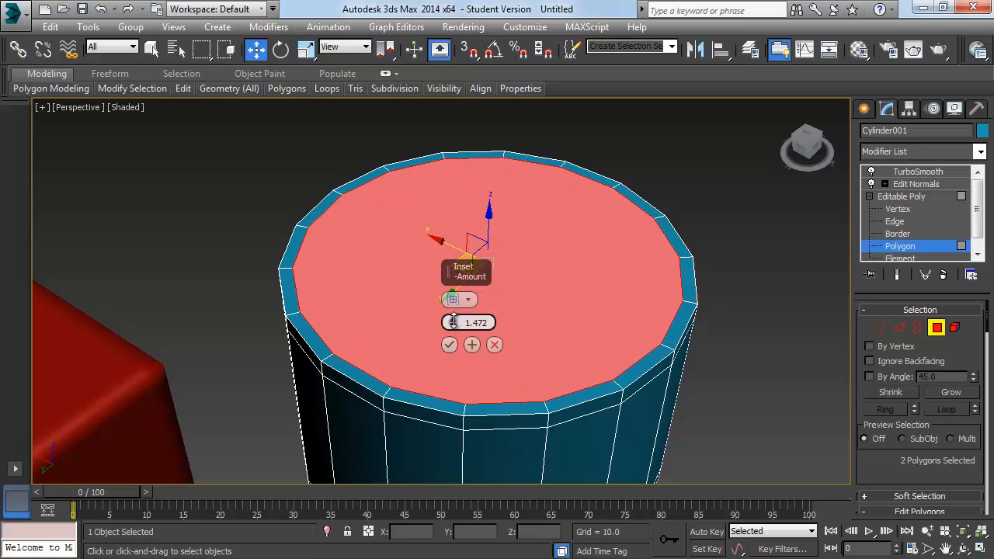
click(452, 345)
middle_drag(684, 373, 659, 330)
click(684, 316)
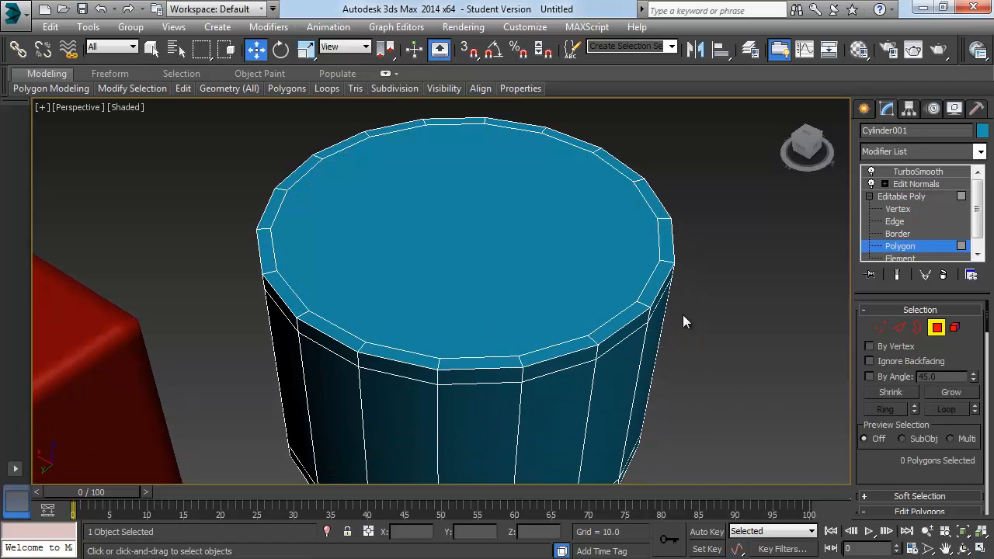
Step: Assign all polygons of the blue cylinder to smoothing group 1
scroll(890, 327, down, 15)
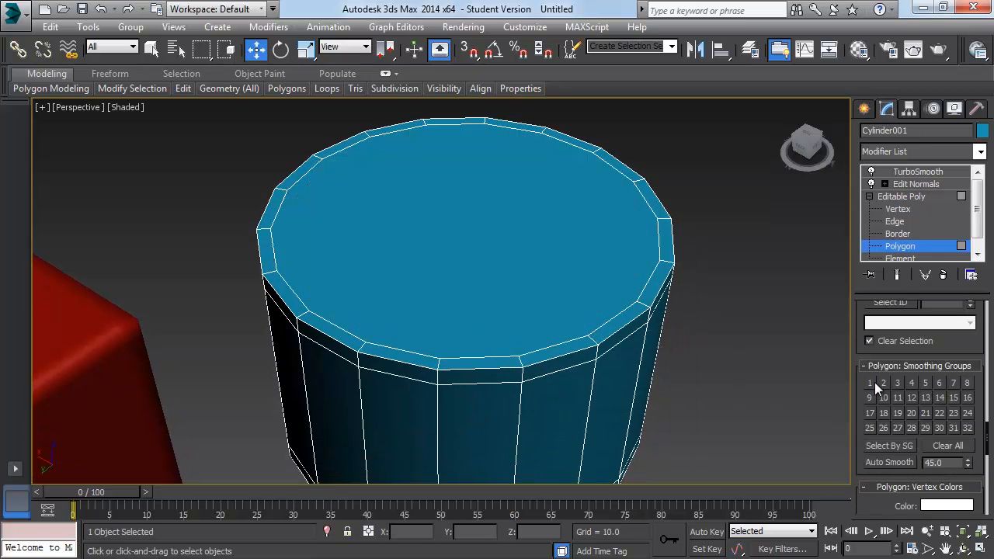
key(ctrl+a)
click(873, 382)
click(681, 328)
middle_drag(766, 284, 770, 222)
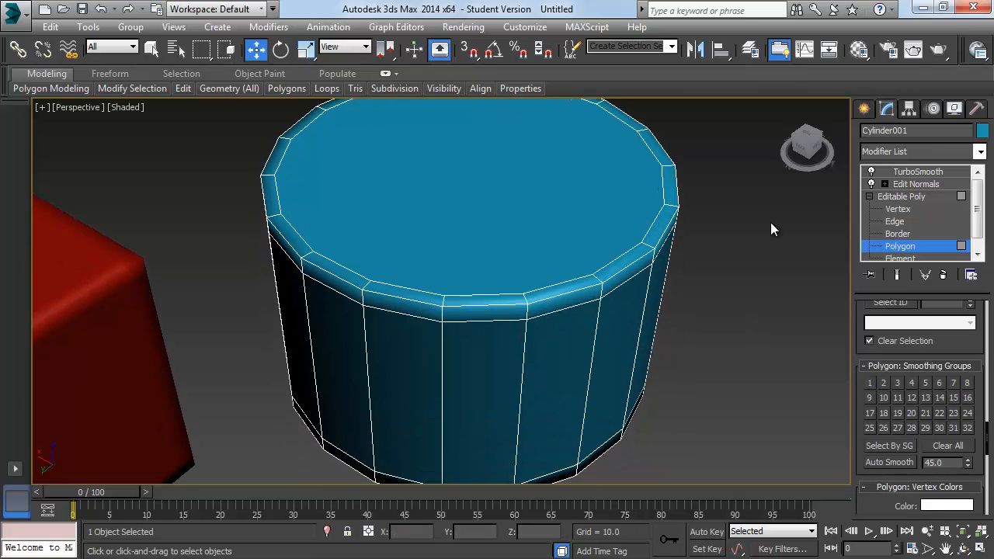
Step: Compare the blue cylinder's rim shading with TurboSmooth turned off and on
click(901, 172)
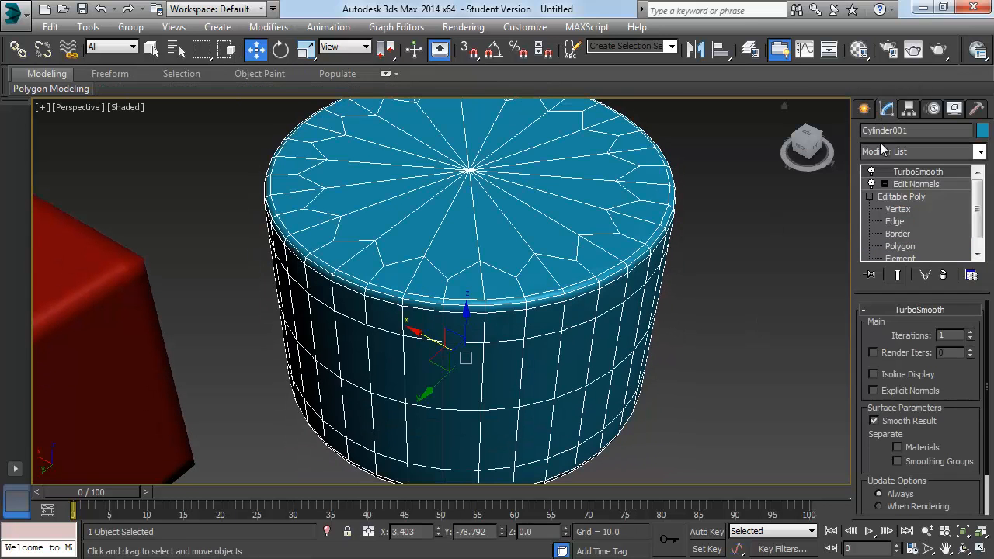
click(750, 256)
alt+middle_drag(605, 267, 427, 231)
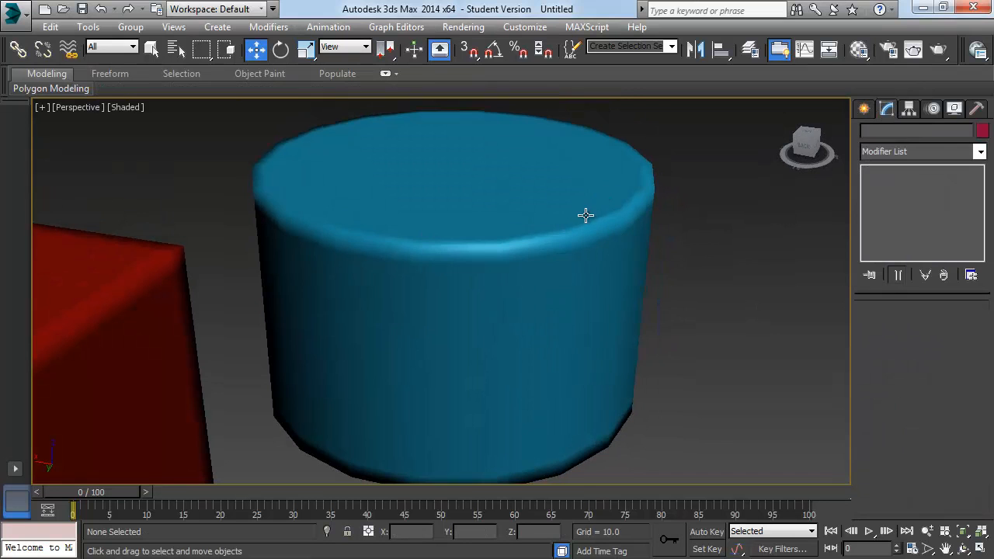
click(493, 244)
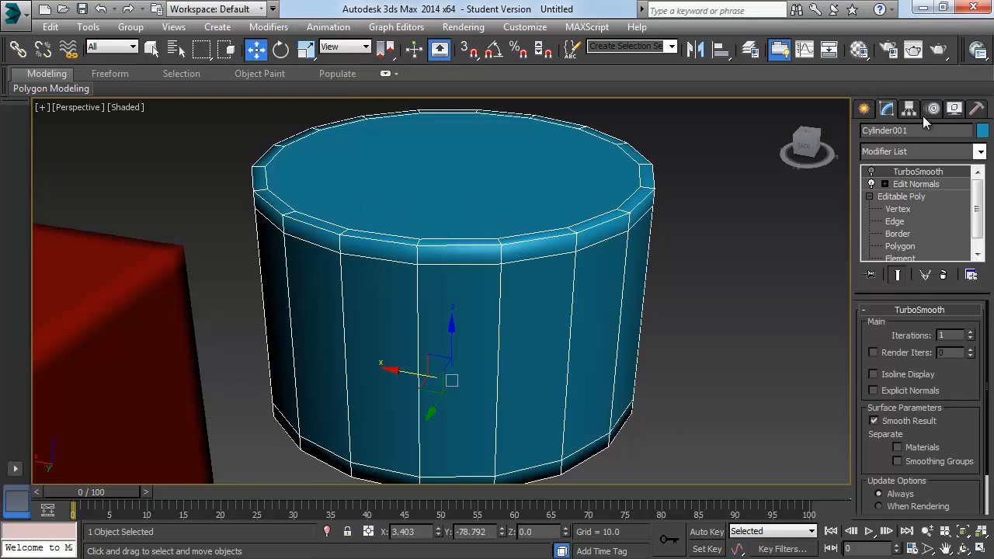
click(876, 177)
click(654, 256)
scroll(559, 251, down, 5)
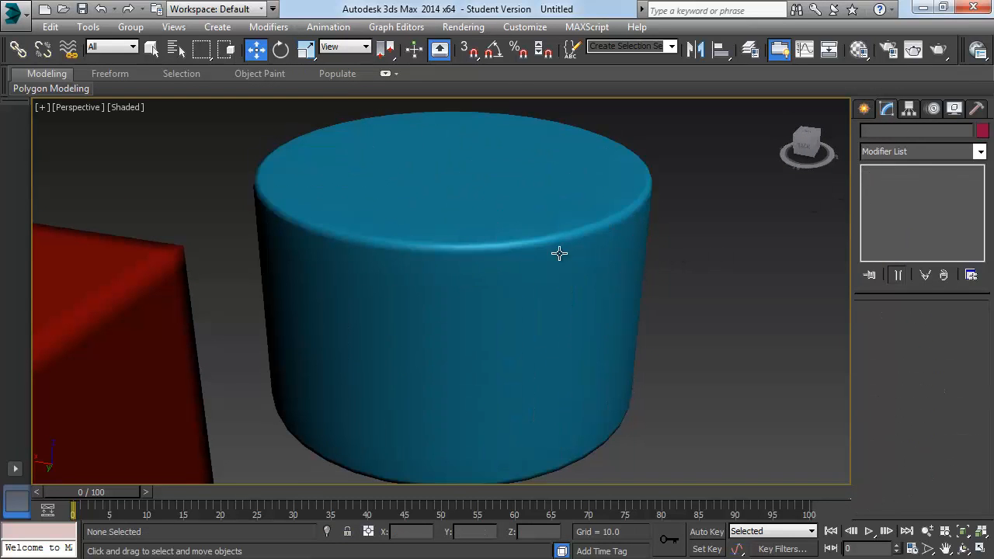
Step: Examine the smoothed blue cylinder side by side with the red box, with and without its wireframe highlighted
click(549, 269)
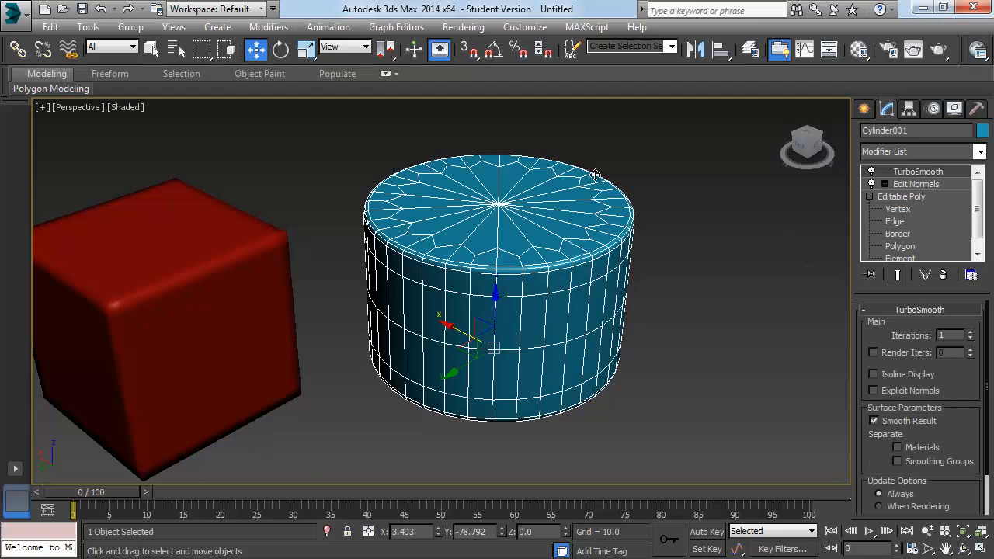
middle_drag(595, 175, 609, 184)
middle_drag(400, 278, 515, 276)
click(446, 177)
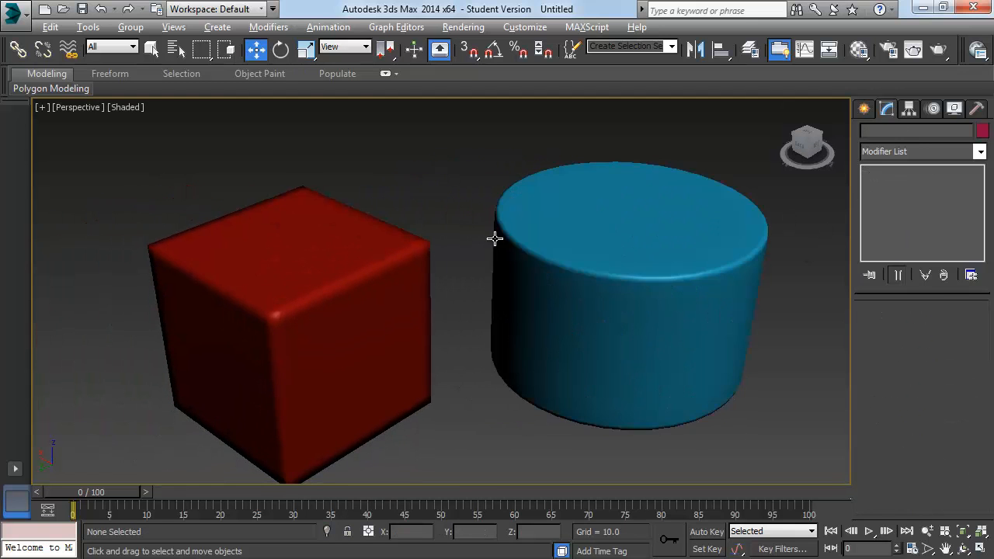
alt+middle_drag(495, 238, 477, 260)
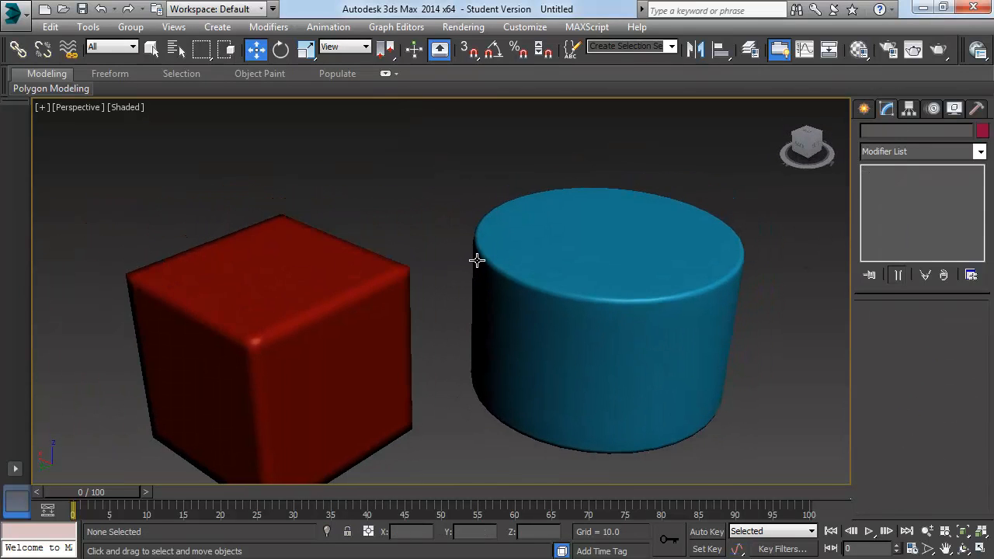
click(586, 293)
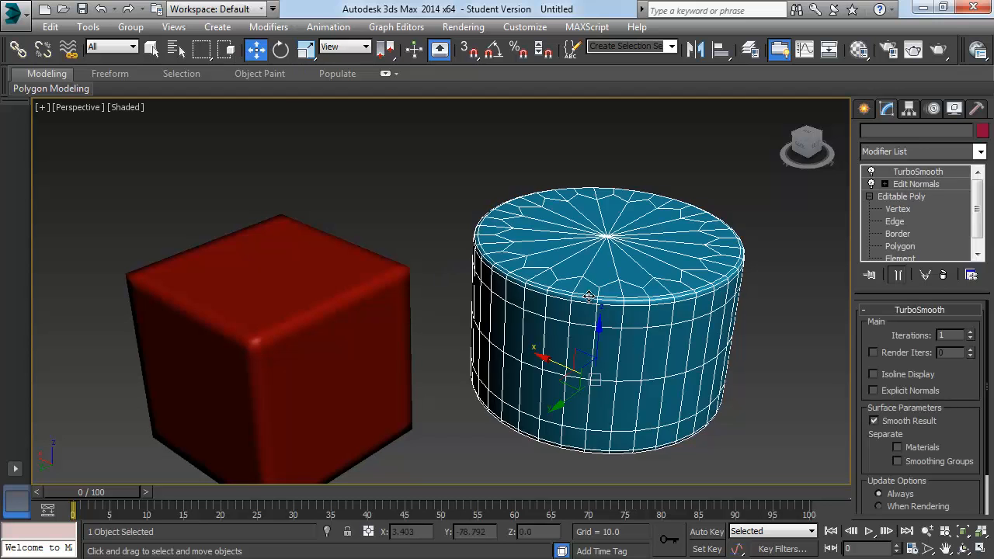
middle_drag(637, 271, 584, 263)
click(310, 215)
middle_drag(308, 213, 395, 189)
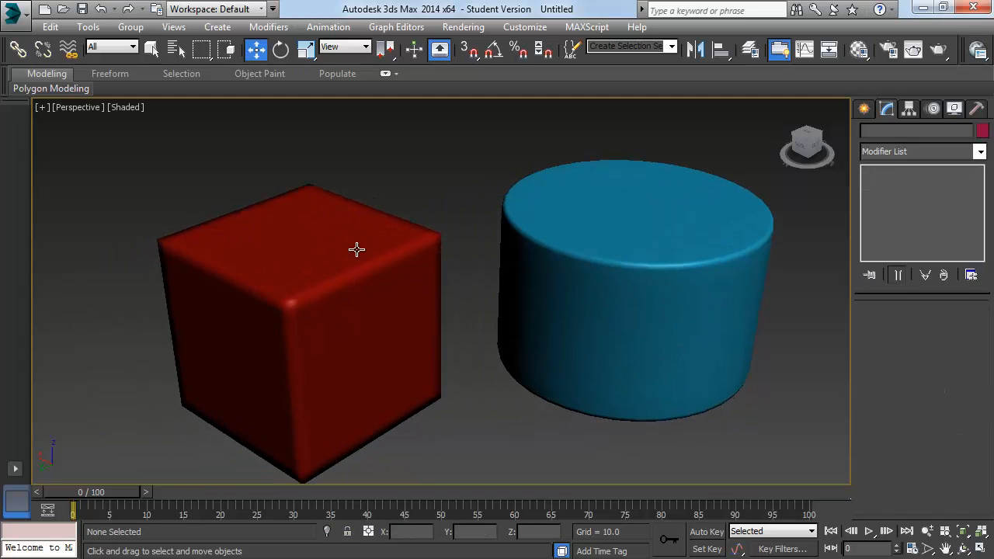
Step: Examine the red box's support loops and edge shading up close, then view both objects together again
click(357, 248)
middle_drag(369, 247, 458, 241)
scroll(459, 241, up, 3)
middle_drag(555, 248, 466, 251)
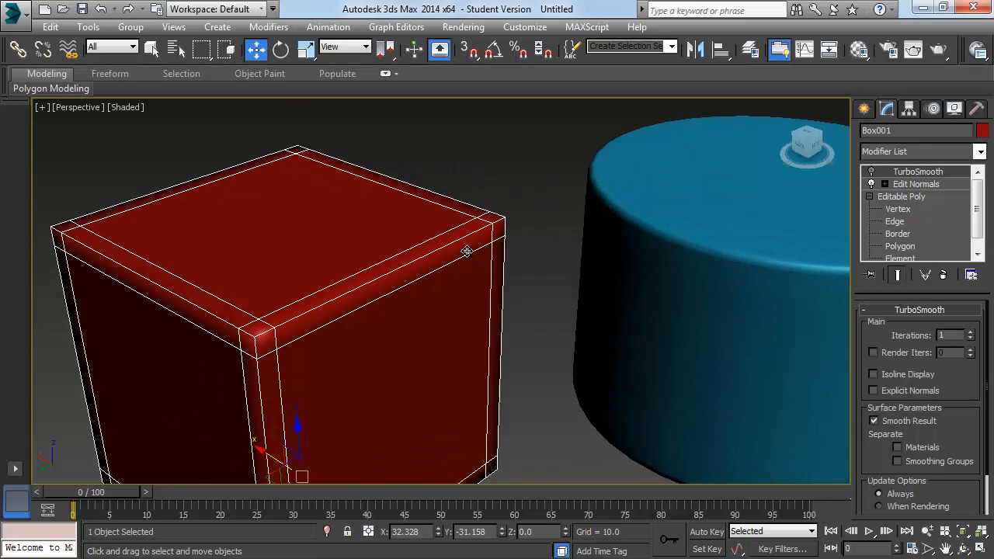
click(476, 189)
middle_drag(476, 190, 544, 189)
scroll(371, 195, down, 3)
click(393, 275)
Step: Turn off TurboSmooth on the blue cylinder
click(668, 221)
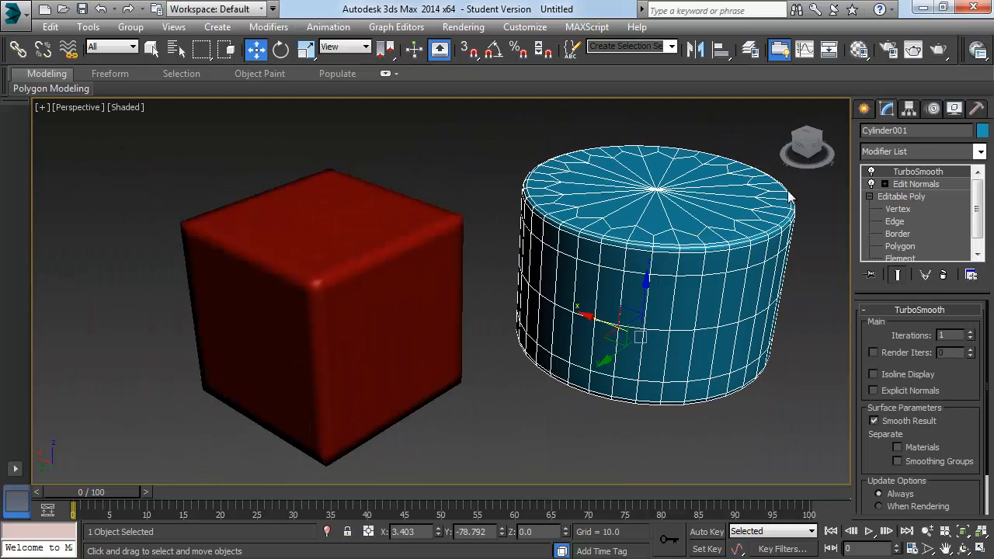
click(871, 171)
click(469, 220)
Step: Connect the ring of 4 vertical edges on the red box with 2 segments and a pinch of 84
scroll(606, 155, up, 2)
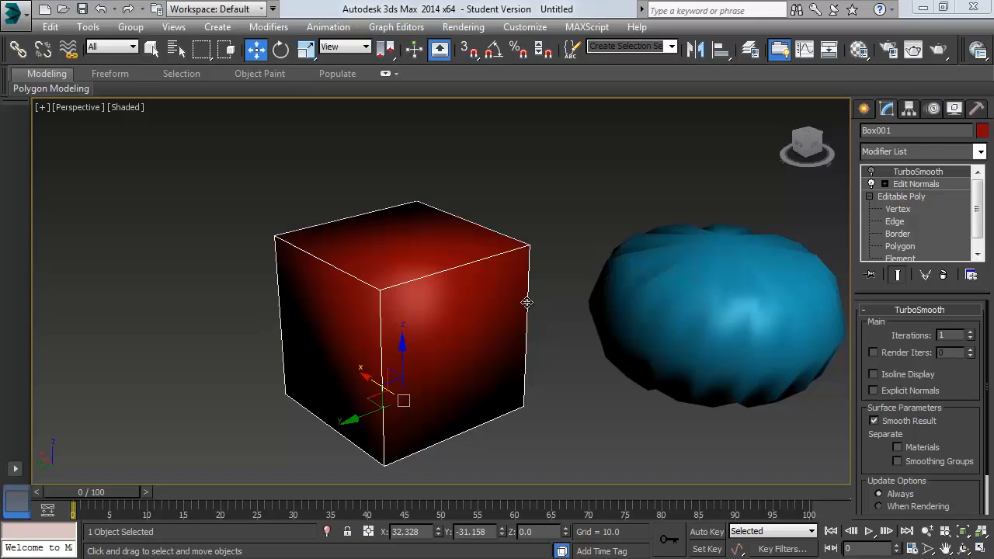
middle_drag(590, 251, 547, 236)
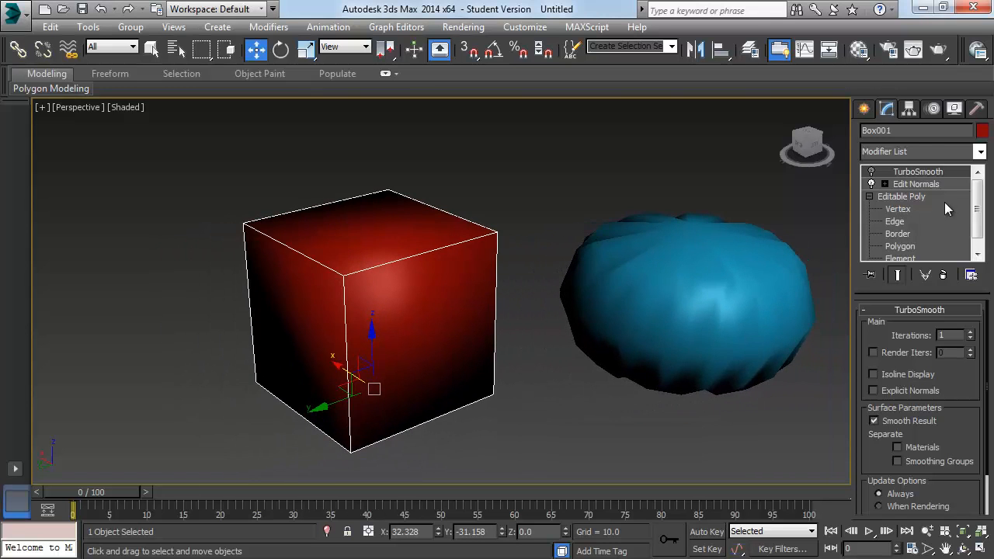
scroll(466, 213, up, 3)
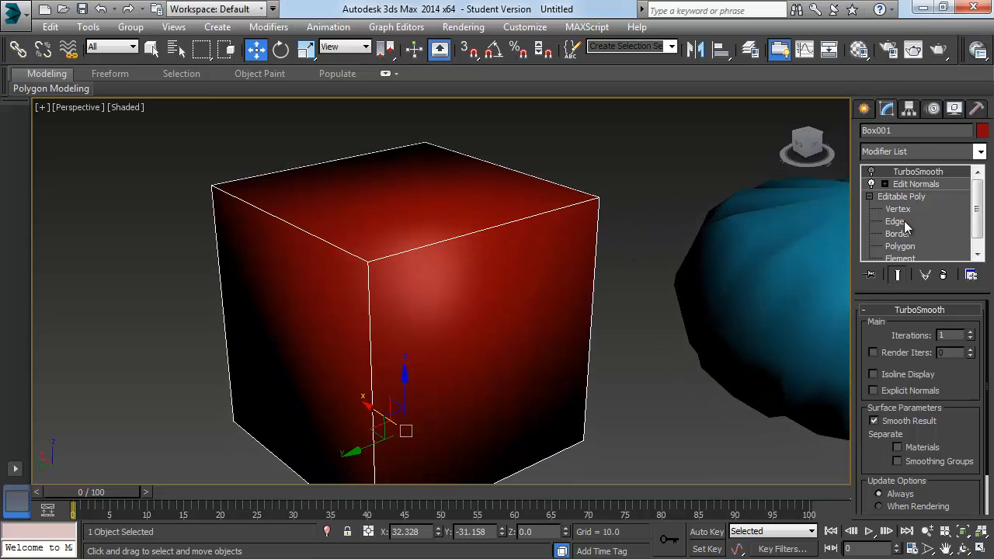
click(901, 223)
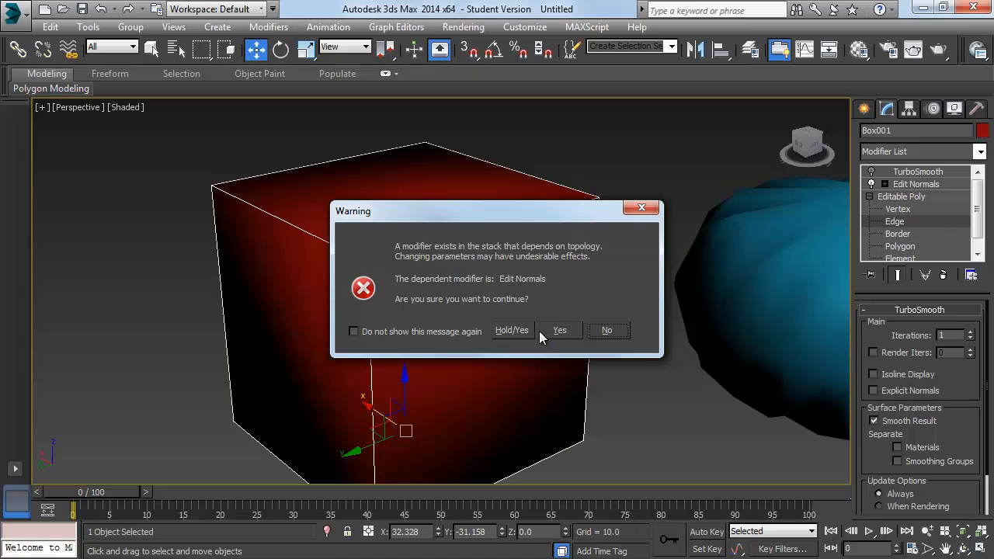
click(525, 327)
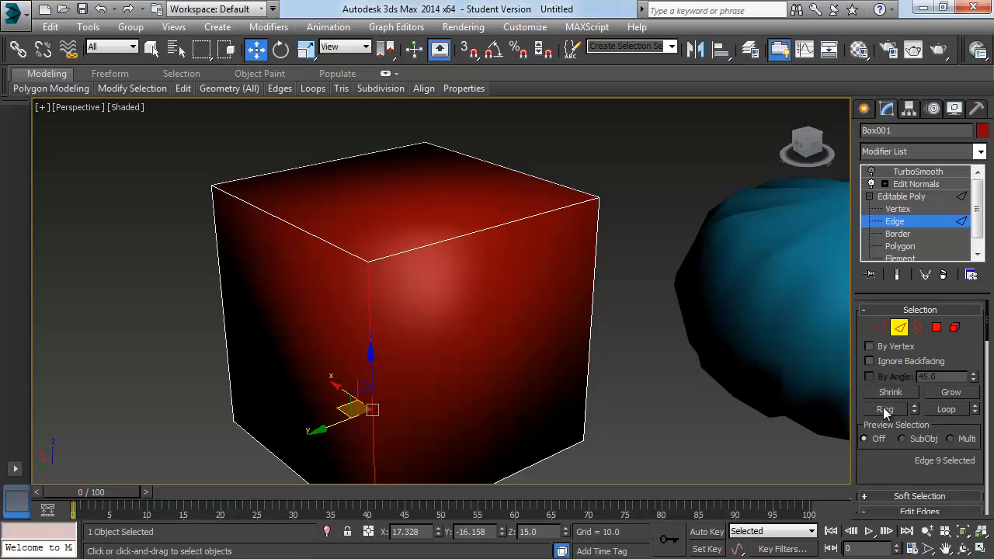
middle_drag(463, 269, 562, 220)
click(885, 412)
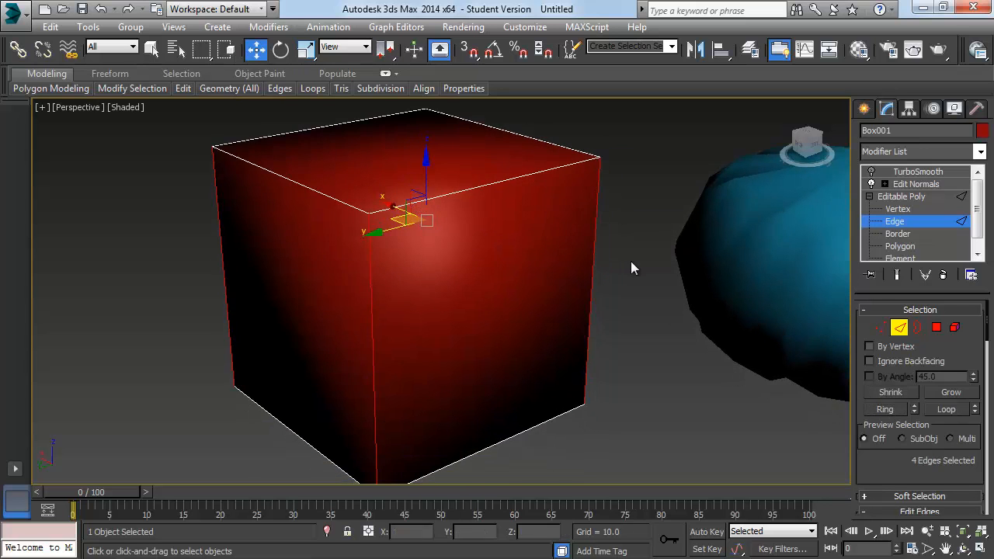
right_click(583, 220)
click(444, 276)
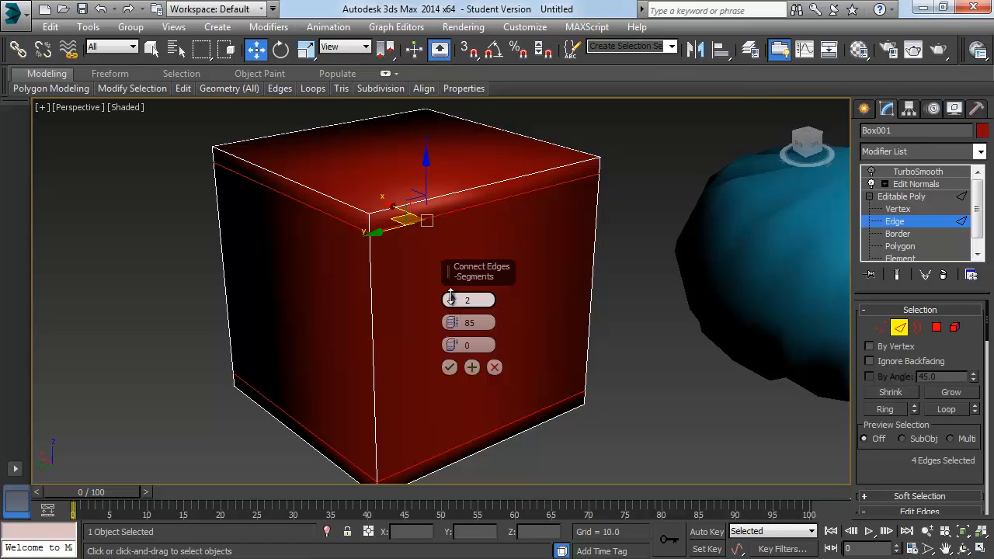
drag(453, 302, 446, 250)
click(449, 368)
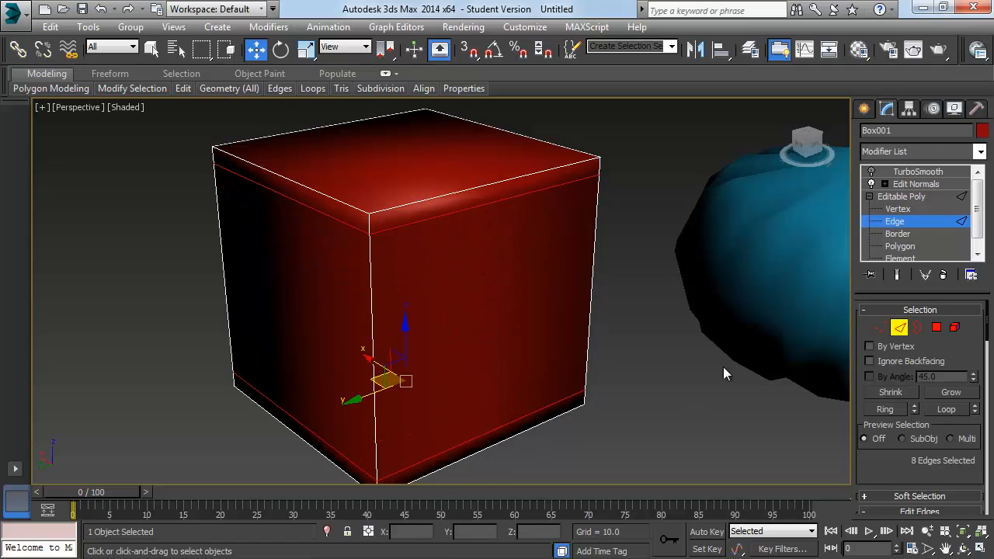
Step: Connect the ring of 8 horizontal edges along the red box's front face direction with 2 segments and a pinch of 84
click(498, 200)
click(887, 410)
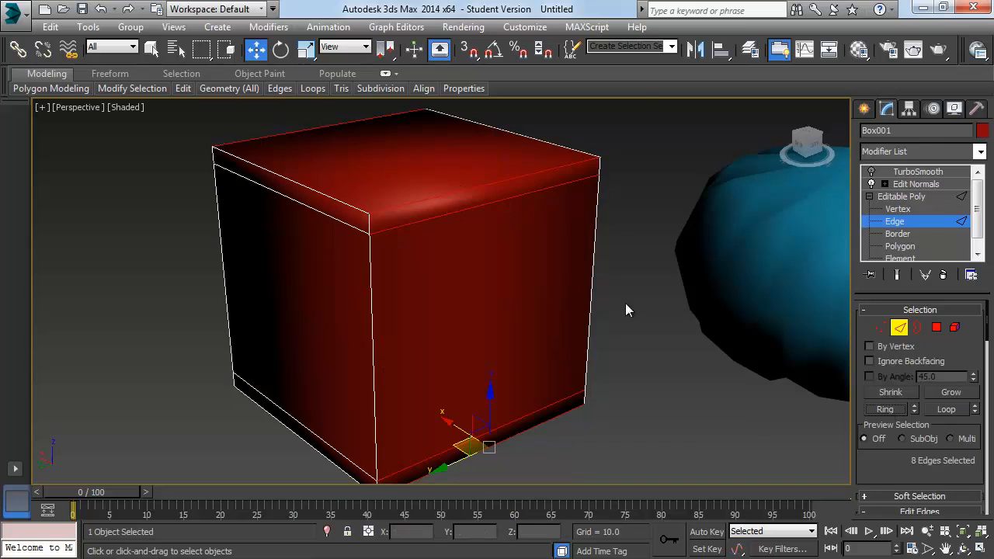
right_click(501, 218)
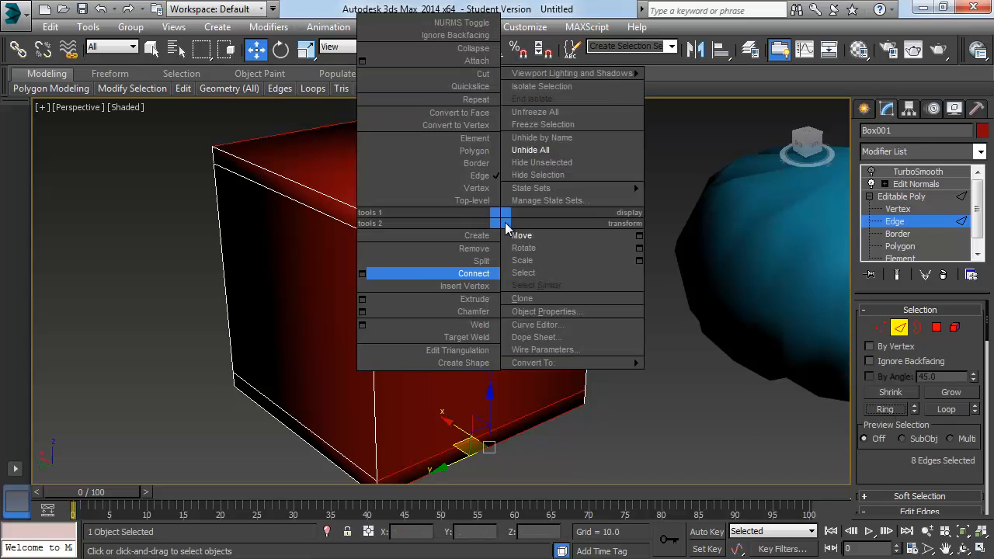
click(362, 274)
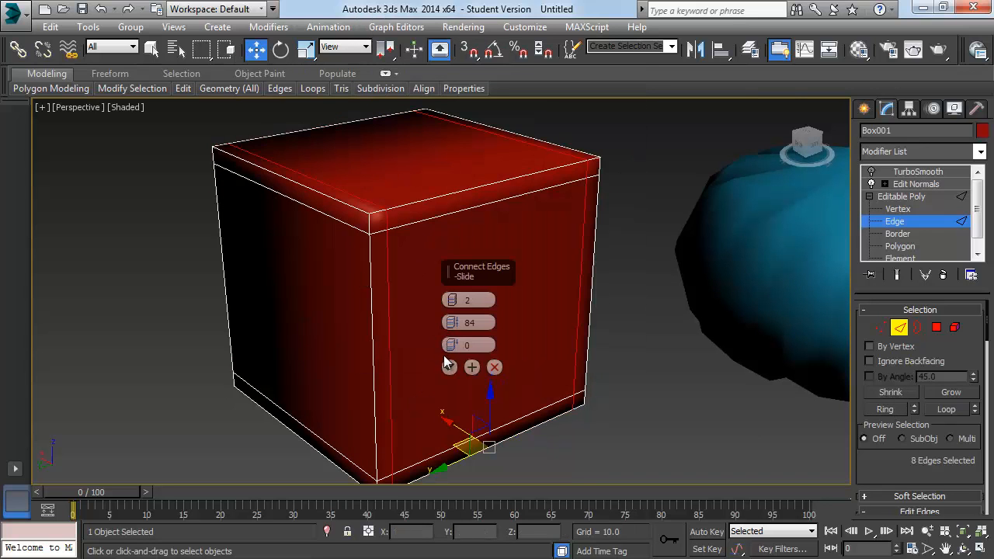
click(448, 367)
Step: Connect the remaining ring of 12 edges across the red box's dark side face with 2 segments and a pinch of 84
click(296, 206)
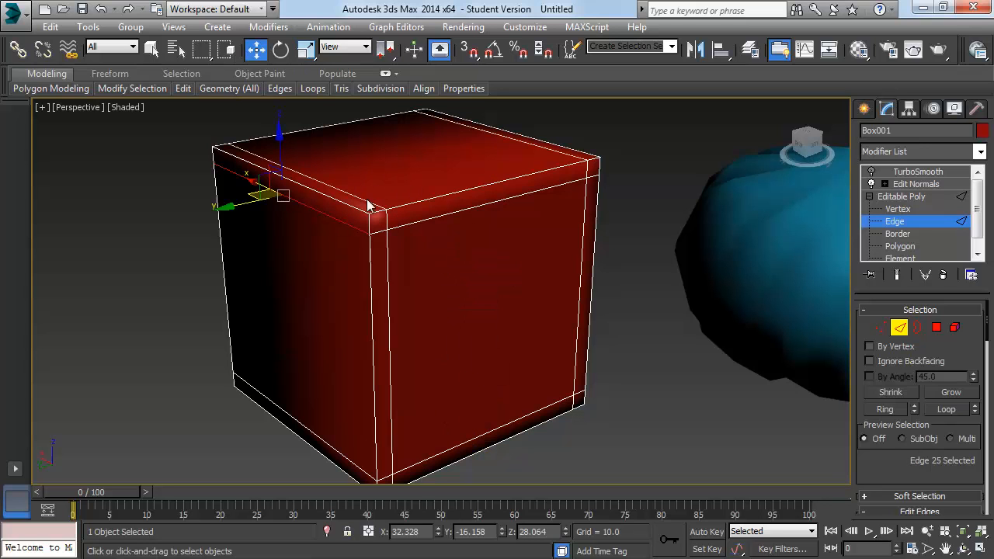
click(890, 407)
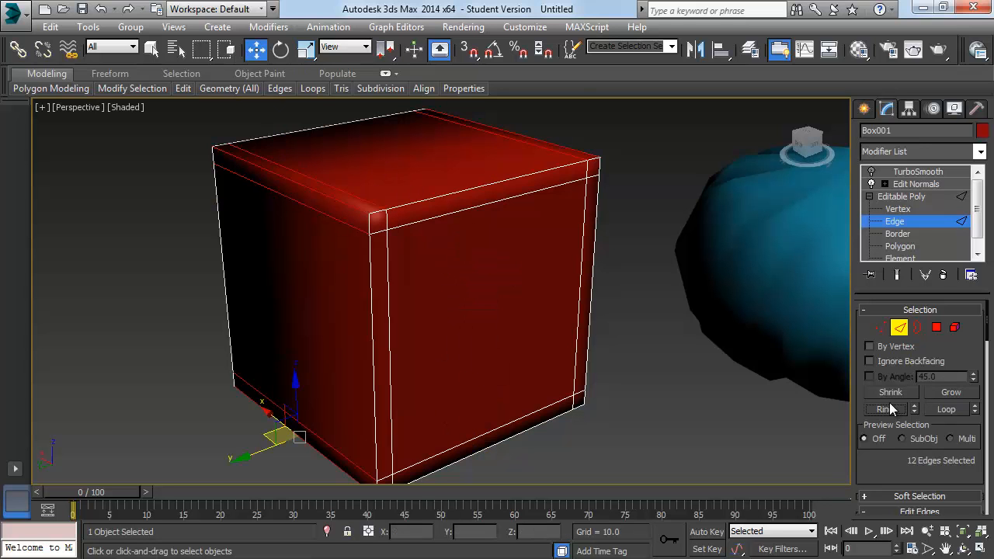
right_click(438, 220)
click(297, 268)
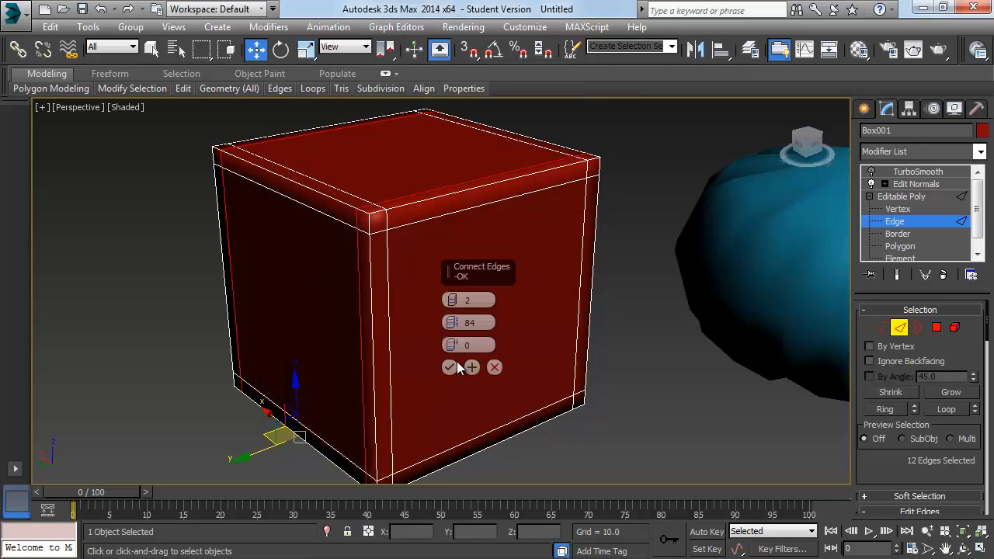
click(450, 367)
click(664, 397)
middle_drag(507, 265, 491, 271)
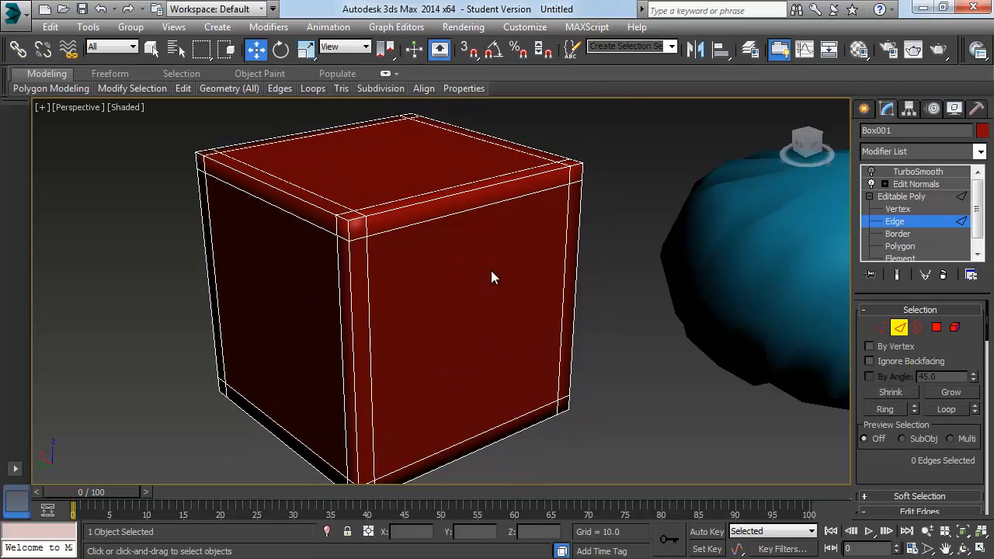
Step: Leave edge editing on the red box and turn on its TurboSmooth modifier
click(862, 110)
click(887, 109)
click(655, 269)
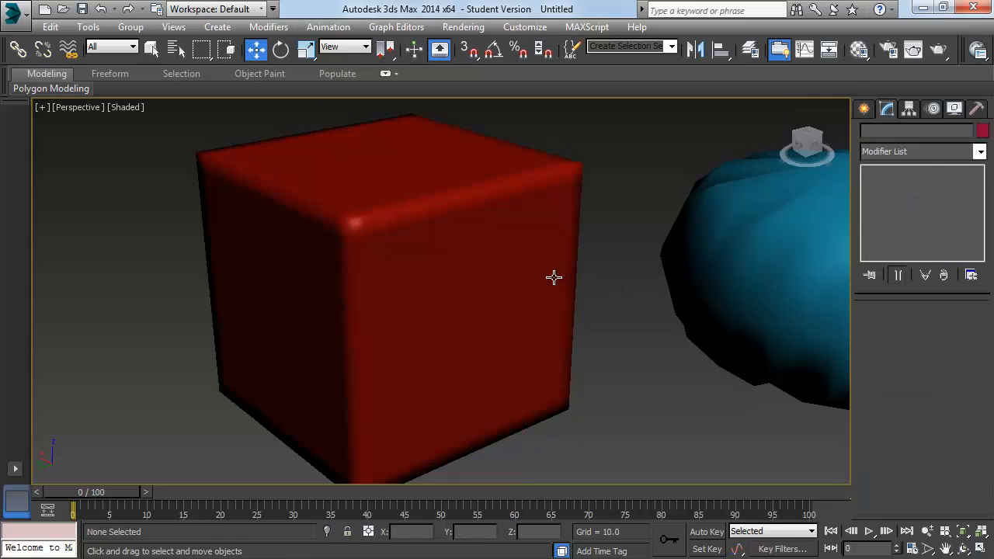
alt+middle_drag(491, 250, 520, 259)
click(502, 257)
scroll(667, 248, up, 3)
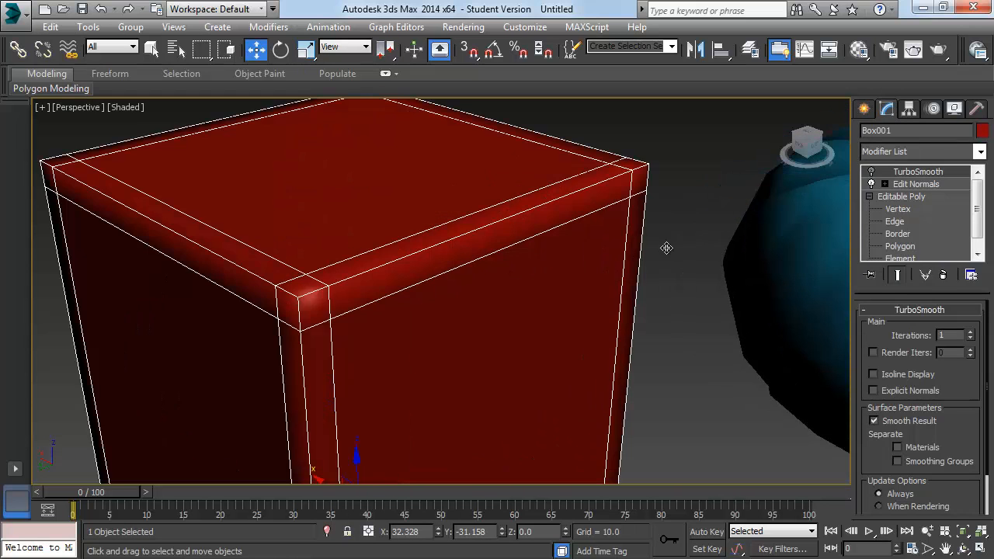
click(870, 173)
click(695, 176)
scroll(525, 209, down, 3)
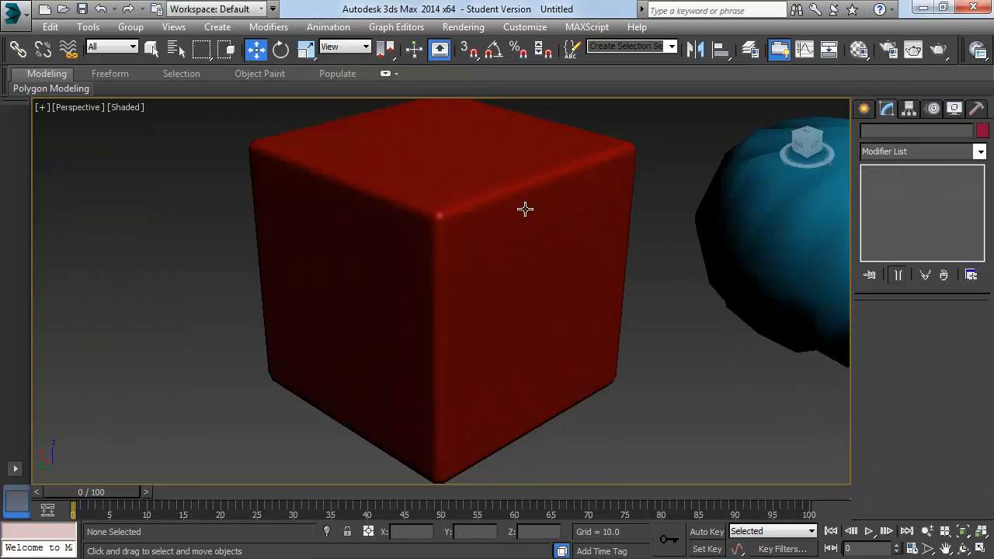
Step: Turn off TurboSmooth on the red box and display its normals through the Edit Normals modifier
click(547, 213)
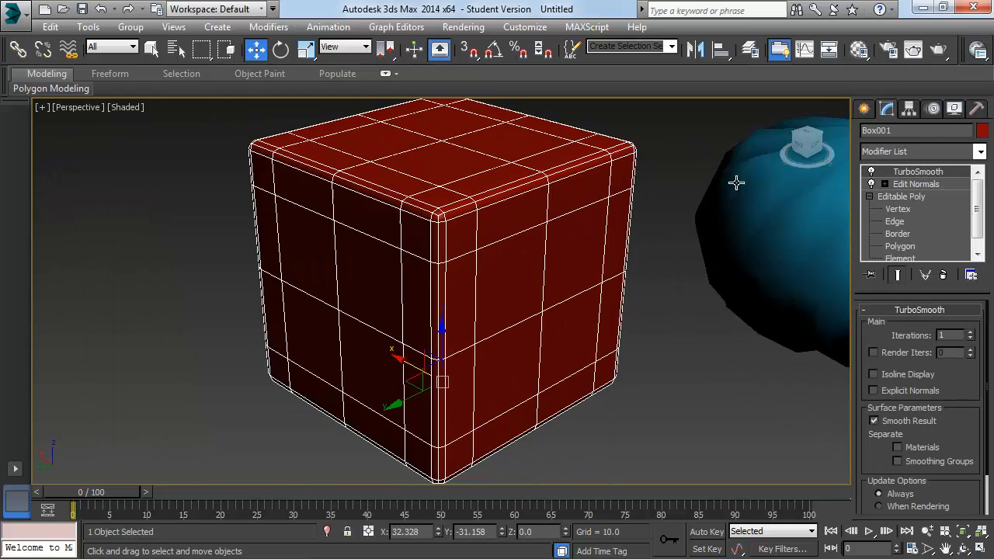
click(871, 172)
click(913, 184)
Step: Examine the directions of the normals around the red box's corners and support edge loops from several sides
scroll(590, 348, up, 3)
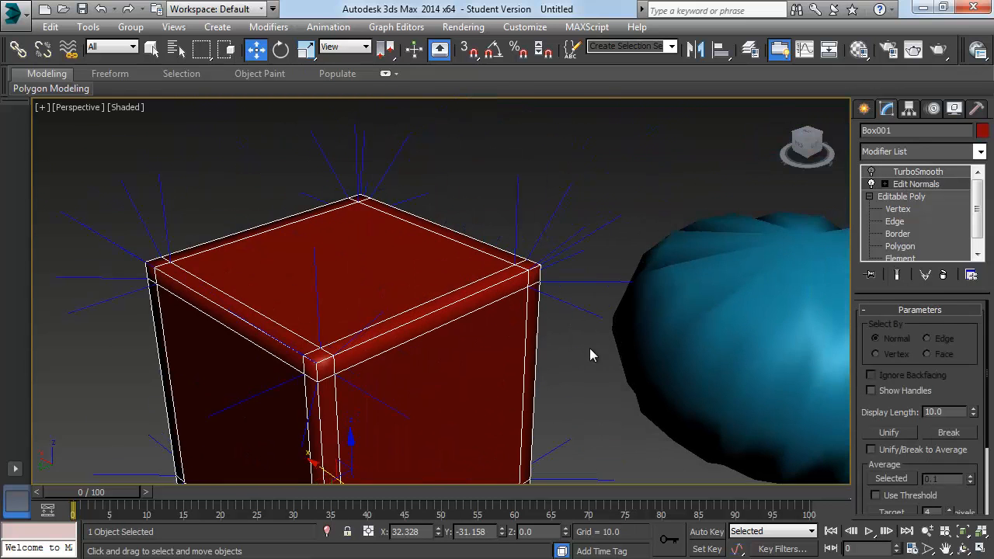
alt+middle_drag(589, 354, 559, 158)
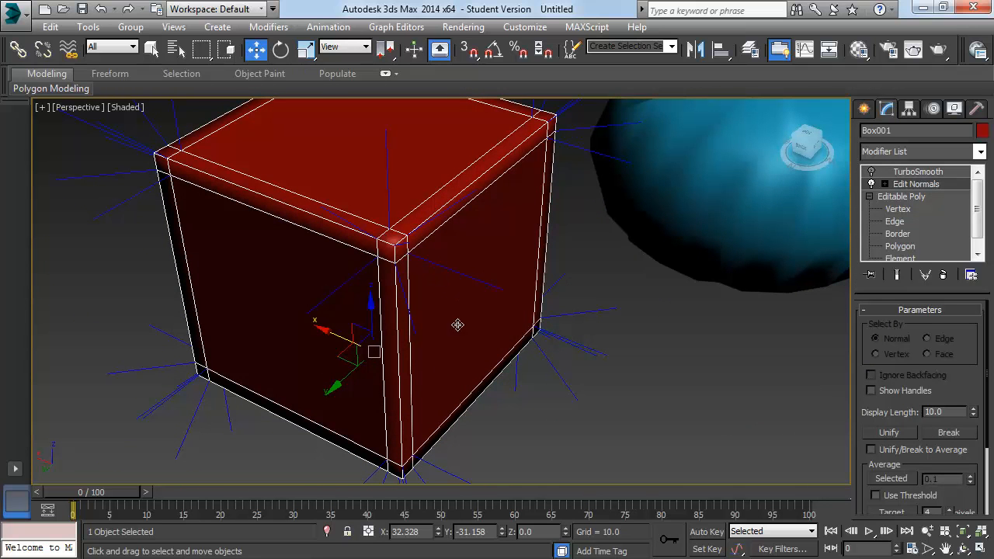
alt+middle_drag(542, 327, 433, 197)
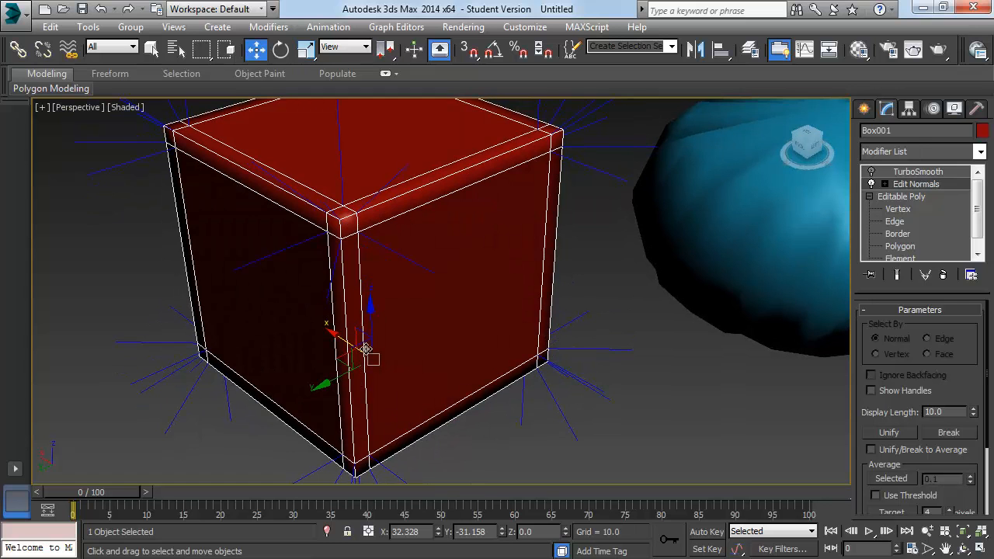
alt+middle_drag(396, 223, 431, 281)
scroll(457, 239, up, 3)
alt+middle_drag(458, 239, 536, 217)
middle_drag(536, 218, 233, 397)
scroll(406, 317, up, 2)
alt+middle_drag(406, 317, 455, 266)
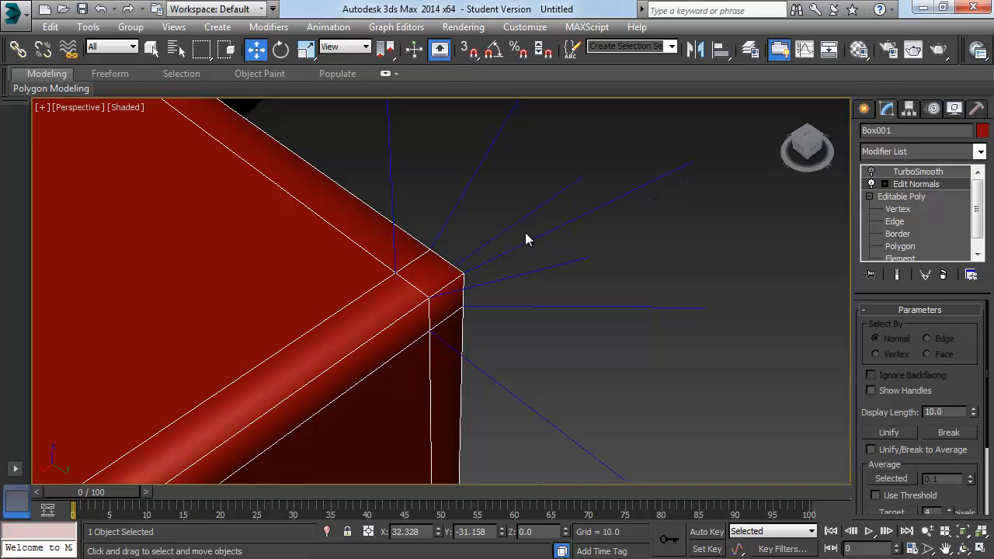
alt+middle_drag(530, 247, 399, 262)
scroll(490, 187, down, 2)
alt+middle_drag(490, 186, 397, 349)
alt+middle_drag(456, 294, 324, 235)
alt+middle_drag(631, 281, 636, 327)
alt+middle_drag(310, 466, 273, 270)
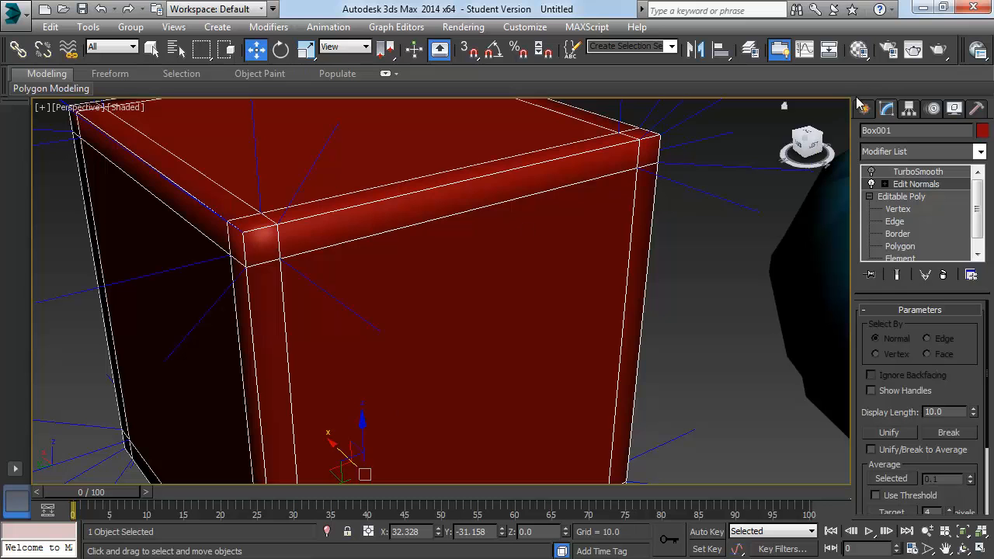
Step: Hide the red box's normals by leaving the Edit Normals level and turn TurboSmooth back on
click(866, 109)
click(675, 354)
click(572, 359)
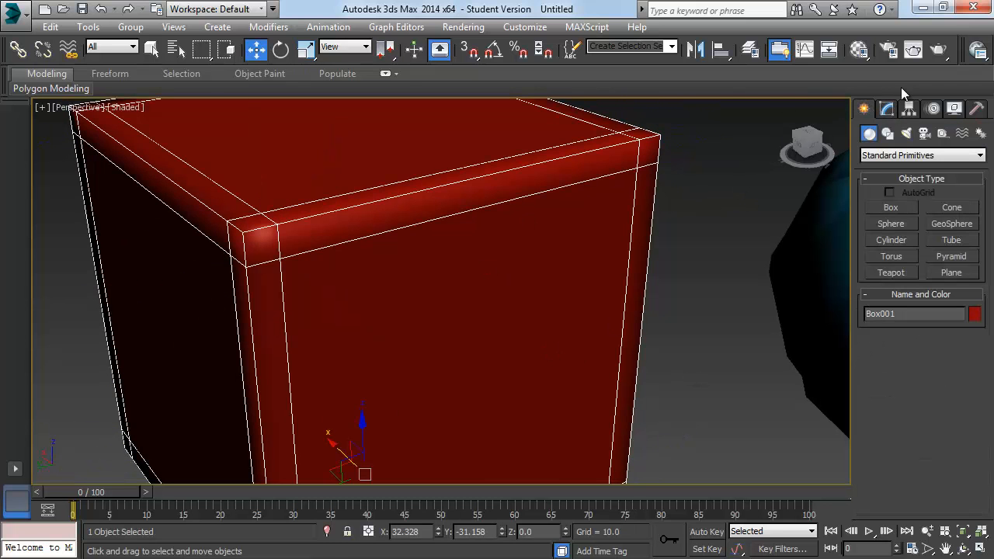
click(886, 109)
click(872, 172)
scroll(542, 264, down, 5)
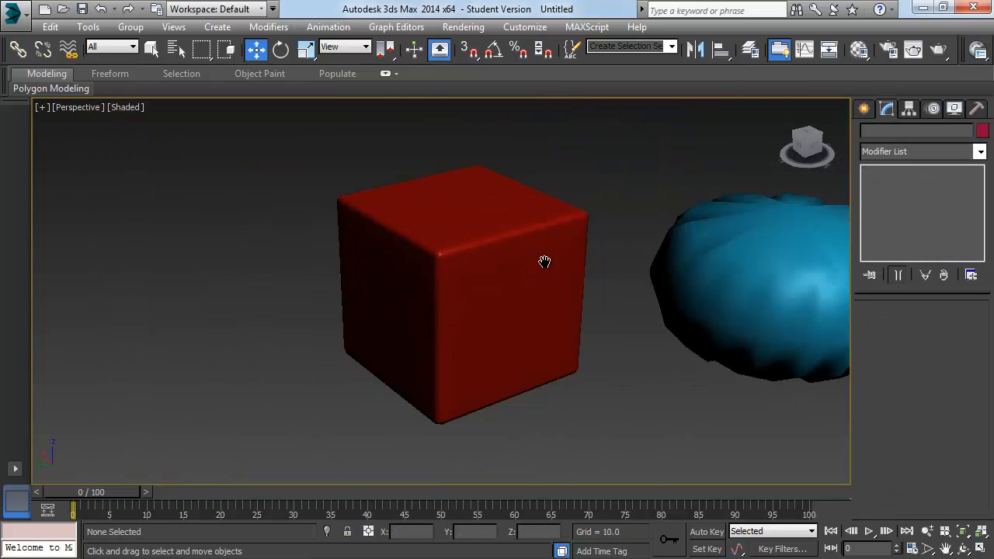
alt+middle_drag(542, 260, 480, 257)
Step: Turn off TurboSmooth on the red box again and examine the shading and edge loops at its corners
click(871, 172)
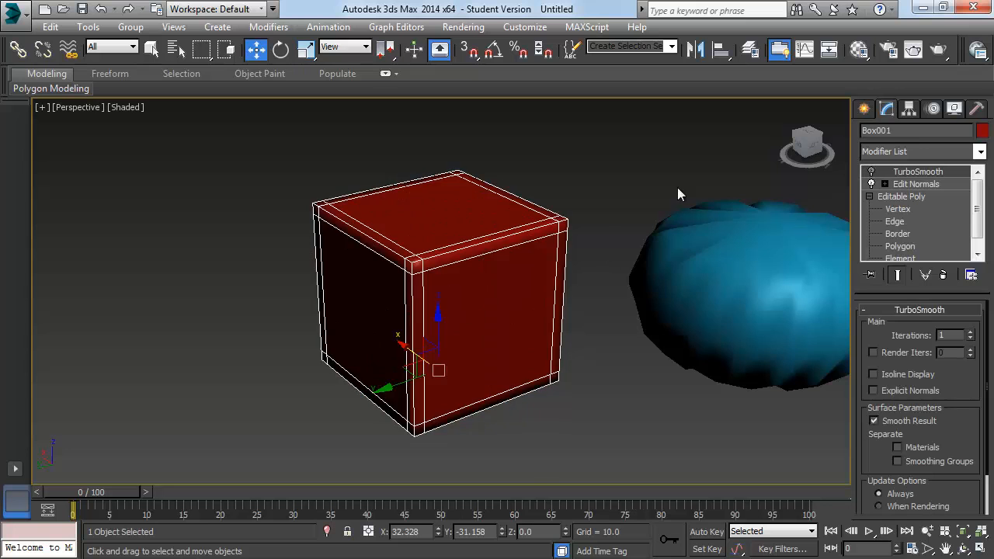
click(598, 198)
scroll(586, 199, up, 3)
alt+middle_drag(551, 210, 588, 224)
middle_drag(389, 303, 440, 230)
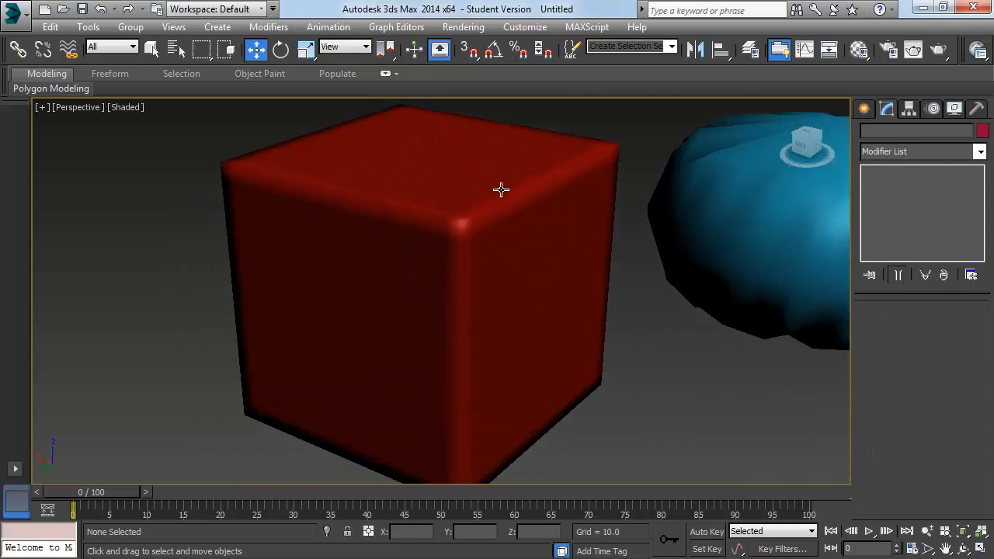
middle_drag(507, 200, 444, 264)
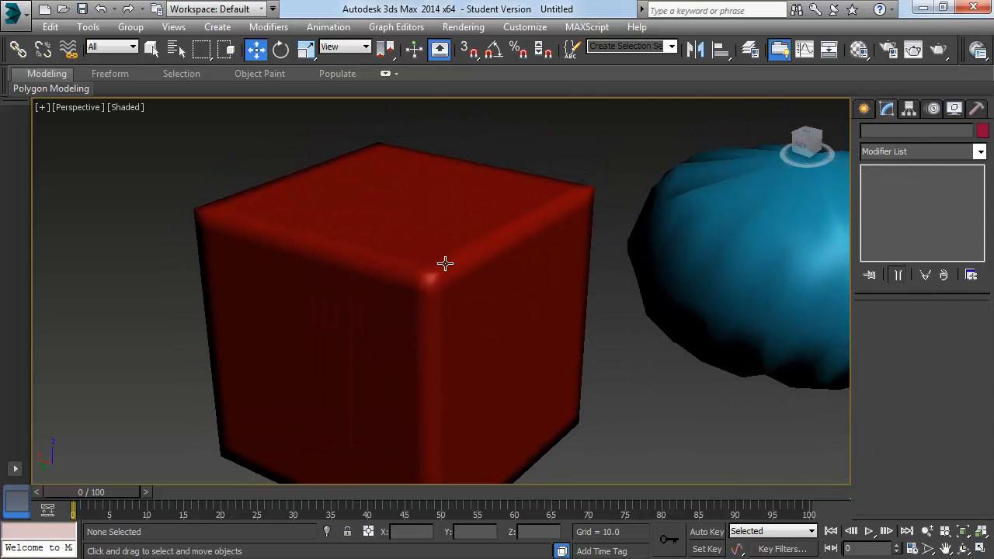
click(592, 188)
scroll(556, 232, up, 6)
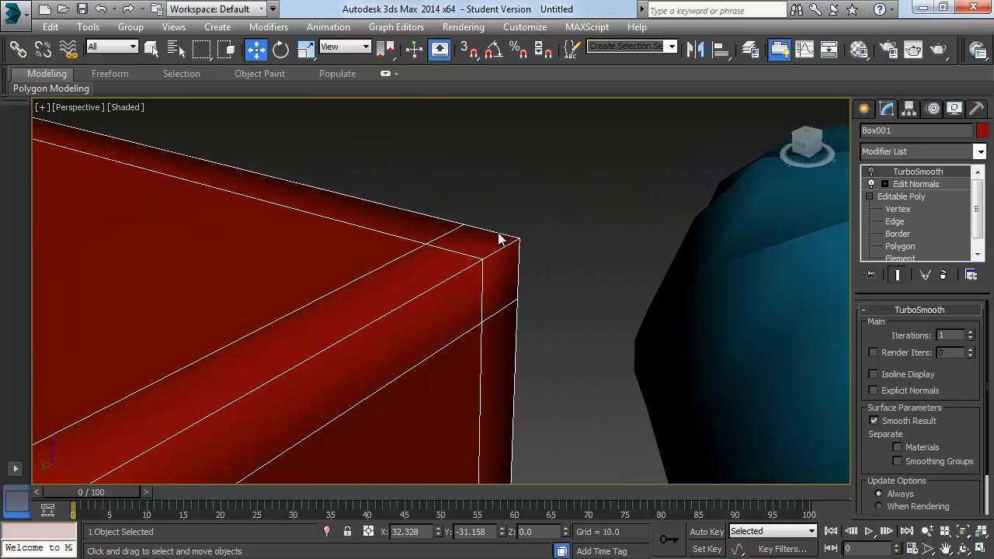
click(499, 233)
scroll(490, 257, down, 4)
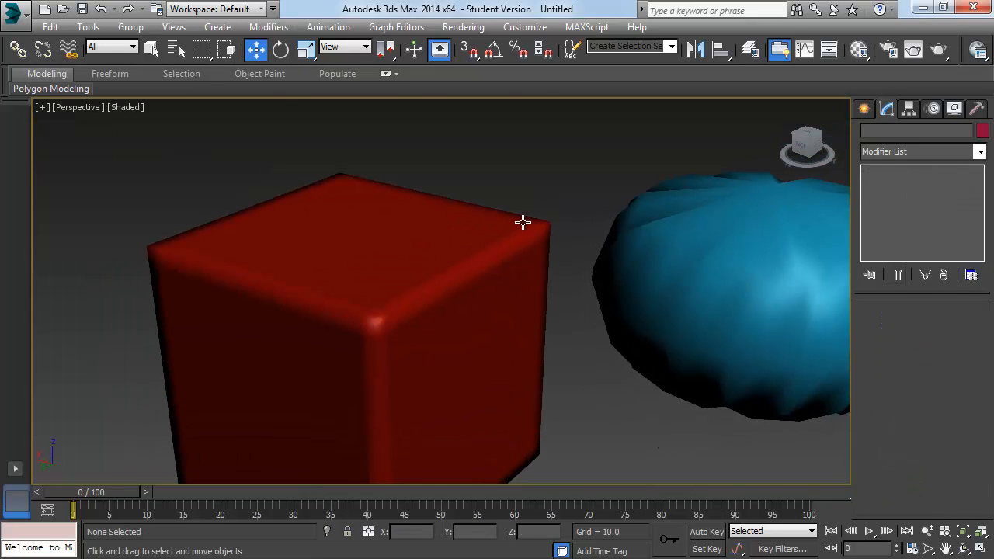
Step: Open the blue cylinder's Editable Poly at edge level, accepting the topology warning with Hold/Yes
middle_drag(618, 226, 548, 235)
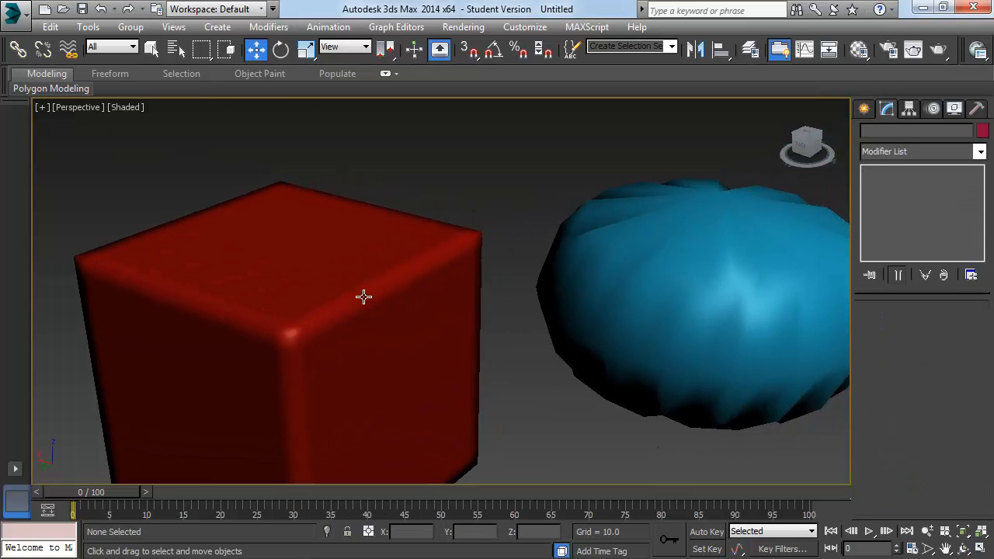
middle_drag(523, 272, 451, 258)
click(452, 257)
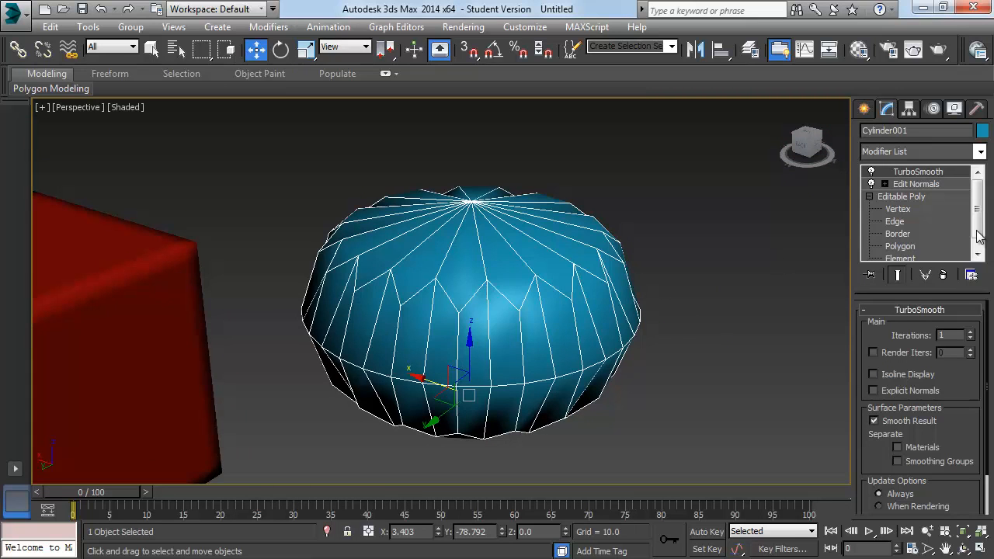
click(908, 221)
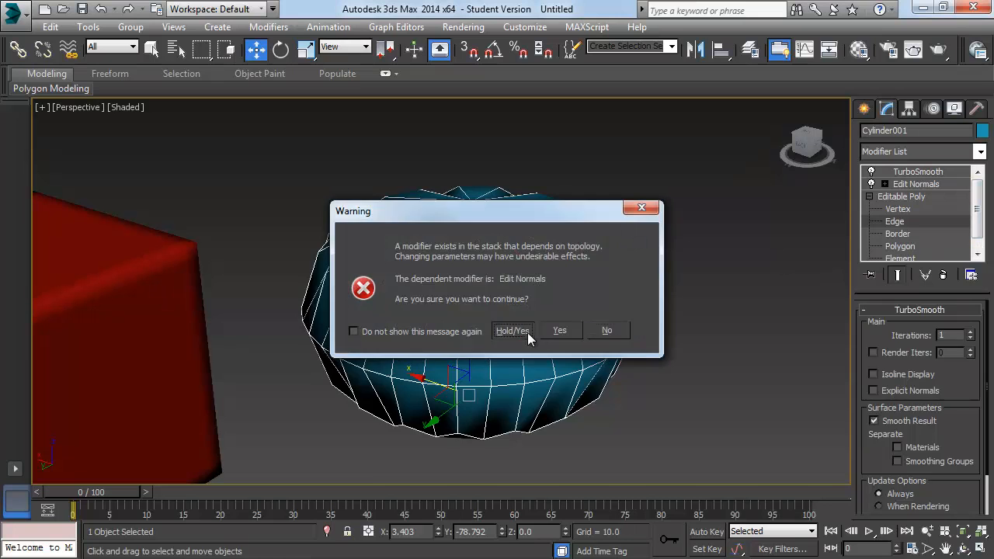
click(528, 333)
Step: Connect the ring of 18 vertical edges around the blue cylinder with 2 segments and a pinch of 83
click(525, 340)
middle_drag(610, 343, 605, 307)
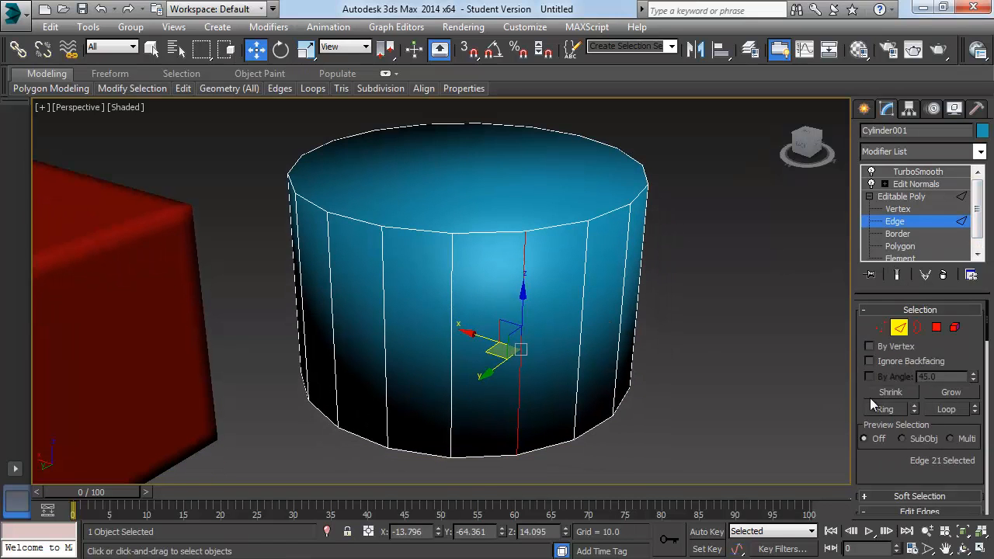
click(890, 410)
right_click(632, 229)
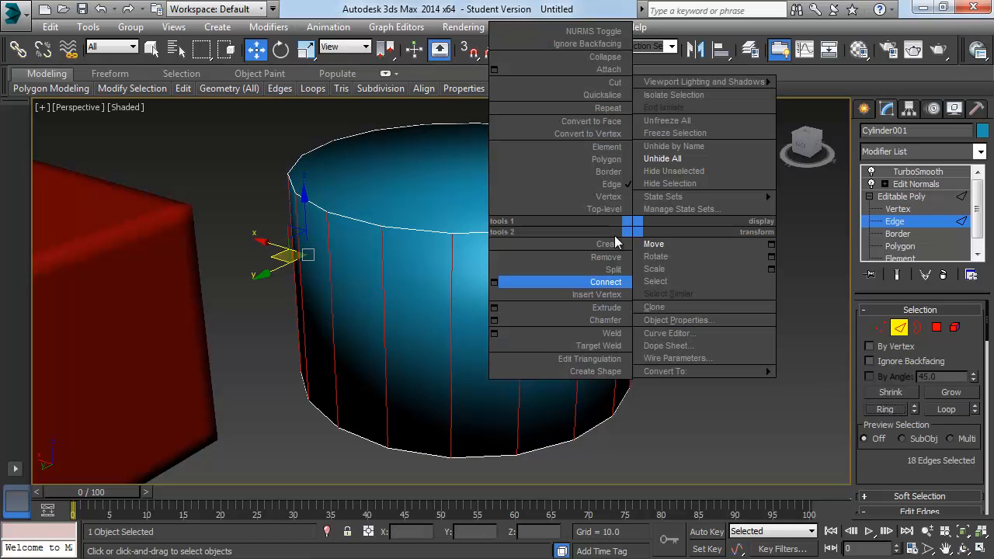
click(495, 283)
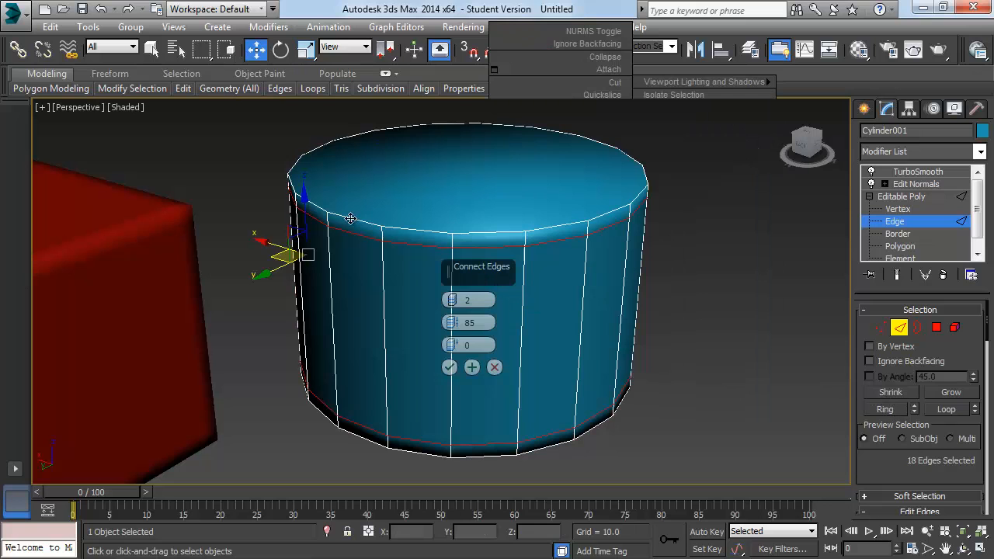
drag(454, 322, 455, 323)
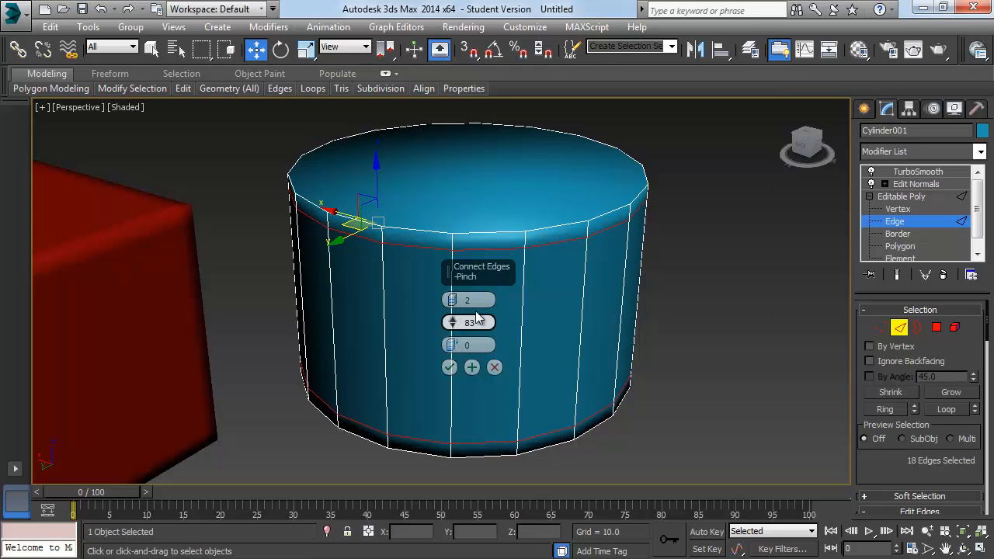
click(449, 367)
click(723, 317)
Step: Inset the blue cylinder's top and bottom cap polygons to form a narrow border ring just inside each rim
alt+middle_drag(653, 243, 645, 276)
alt+middle_drag(642, 205, 353, 168)
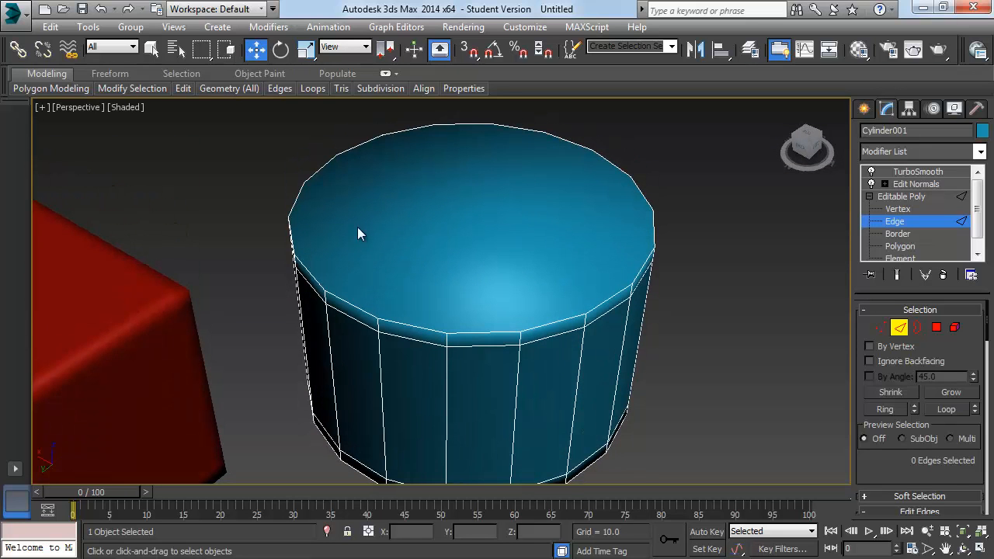
click(937, 327)
click(515, 231)
mouse_move(549, 342)
alt+middle_down()
mouse_move(547, 221)
mouse_move(549, 326)
alt+middle_up()
ctrl+click(520, 411)
alt+middle_drag(346, 187, 502, 226)
right_click(543, 228)
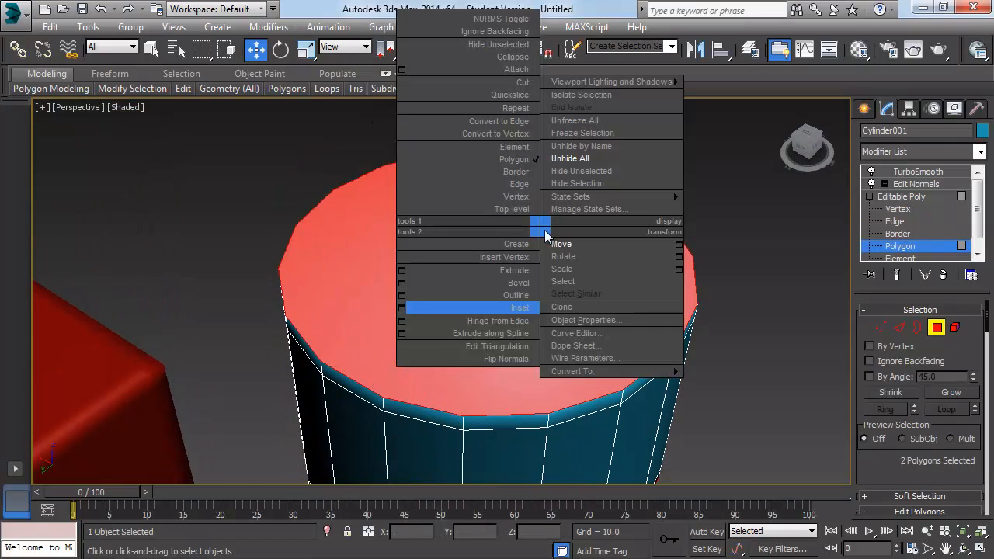
click(401, 309)
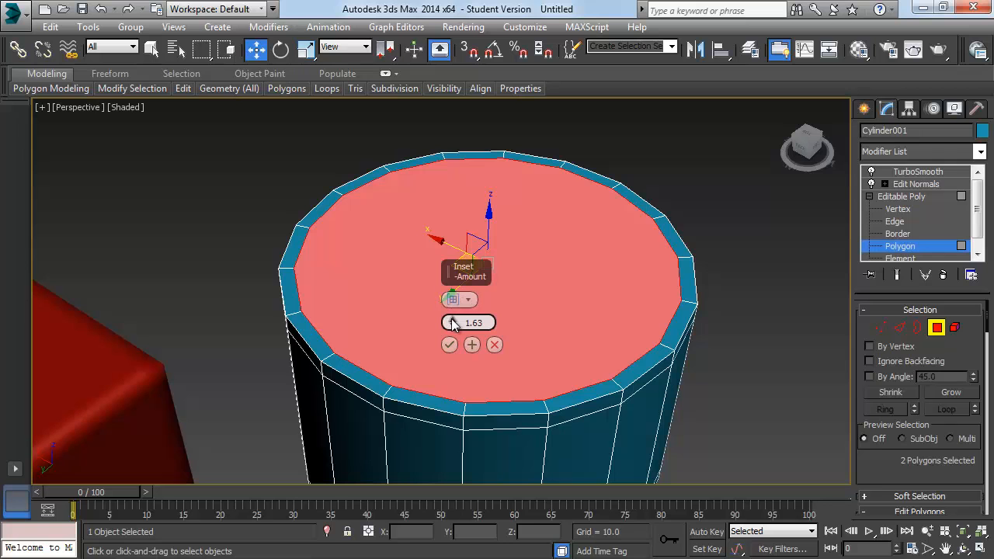
mouse_move(454, 325)
mouse_down()
mouse_move(451, 294)
mouse_move(453, 321)
mouse_up()
click(449, 345)
middle_drag(674, 360, 652, 322)
click(692, 306)
Step: Assign all polygons of the blue cylinder to smoothing group 1
drag(979, 350, 929, 204)
scroll(870, 386, down, 7)
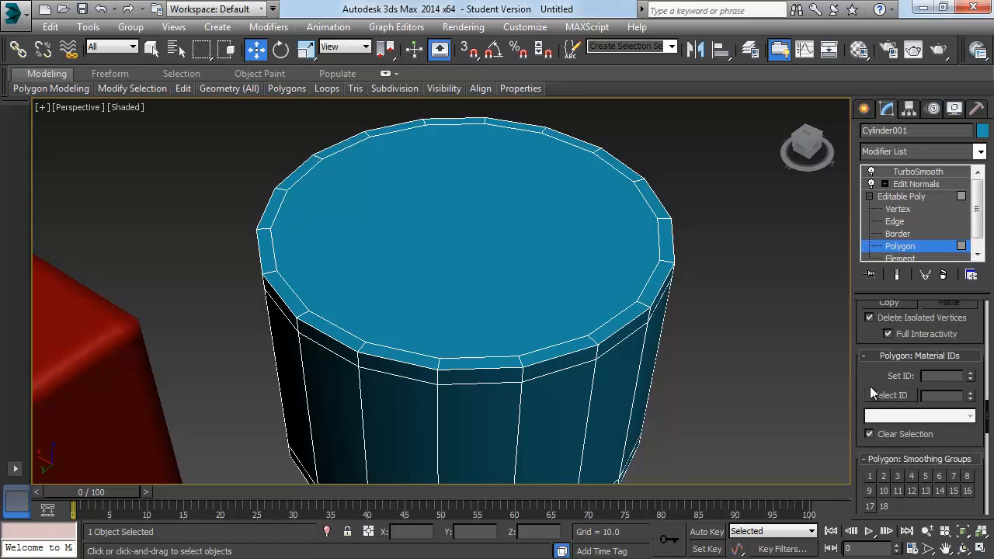
scroll(871, 386, down, 7)
scroll(872, 383, up, 3)
key(ctrl+a)
click(872, 382)
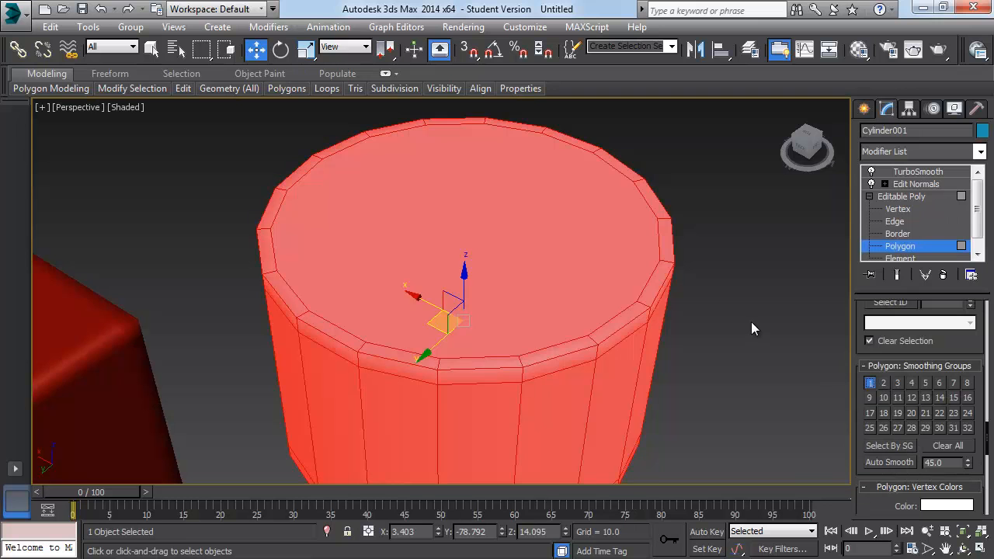
click(676, 277)
Step: Leave polygon editing on the blue cylinder and turn off its TurboSmooth modifier
click(865, 108)
click(886, 108)
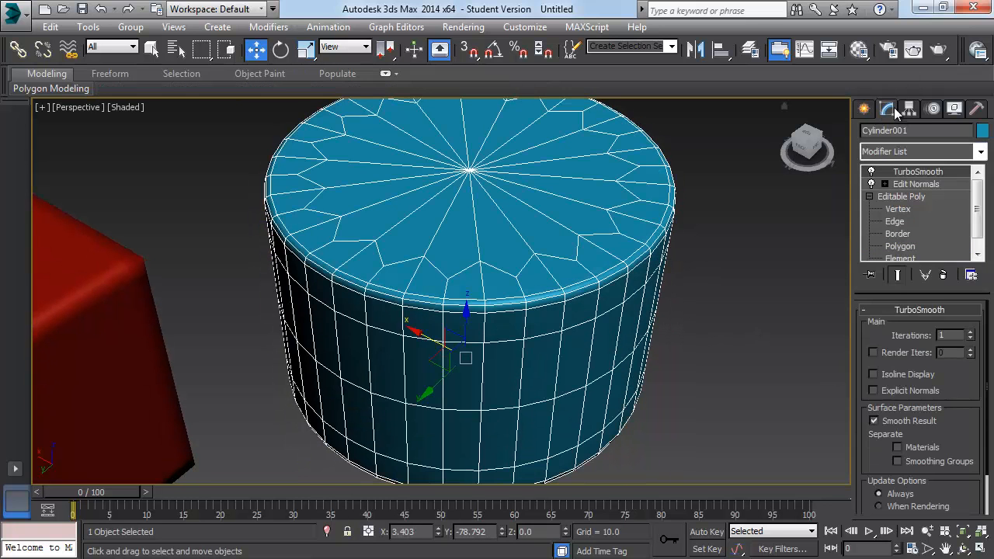
click(730, 253)
alt+middle_drag(731, 253, 588, 207)
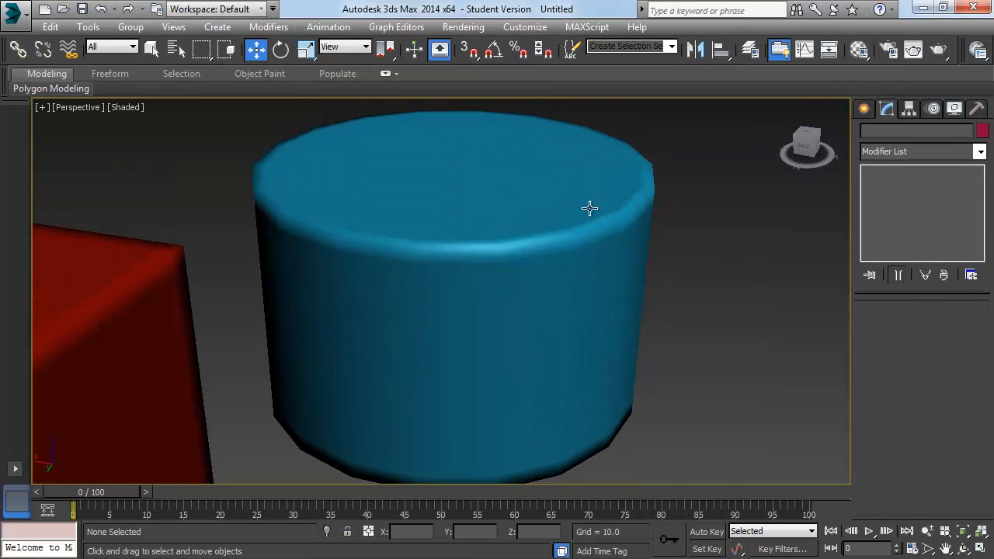
Step: Turn on TurboSmooth on the blue cylinder
click(494, 244)
click(869, 172)
click(678, 252)
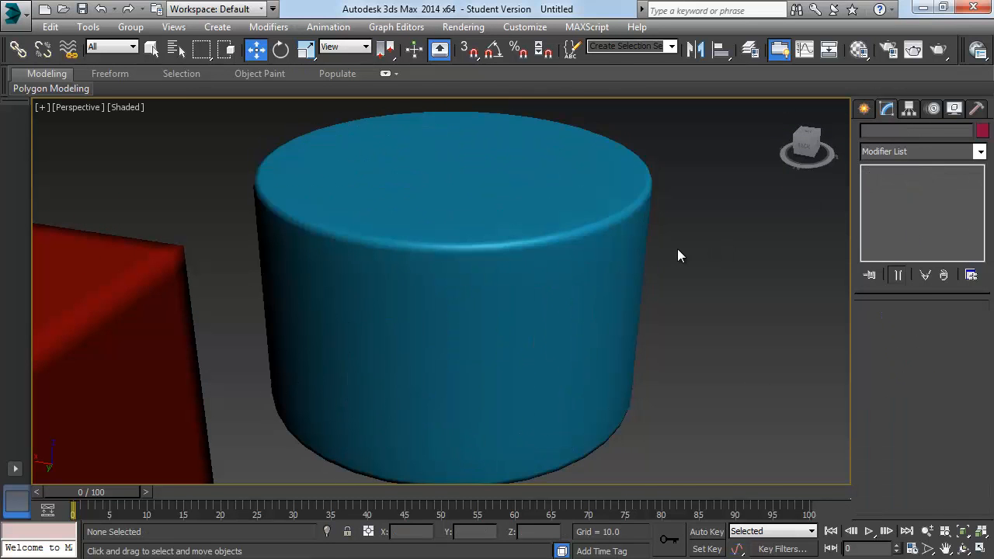
middle_drag(527, 257, 537, 271)
scroll(536, 257, down, 2)
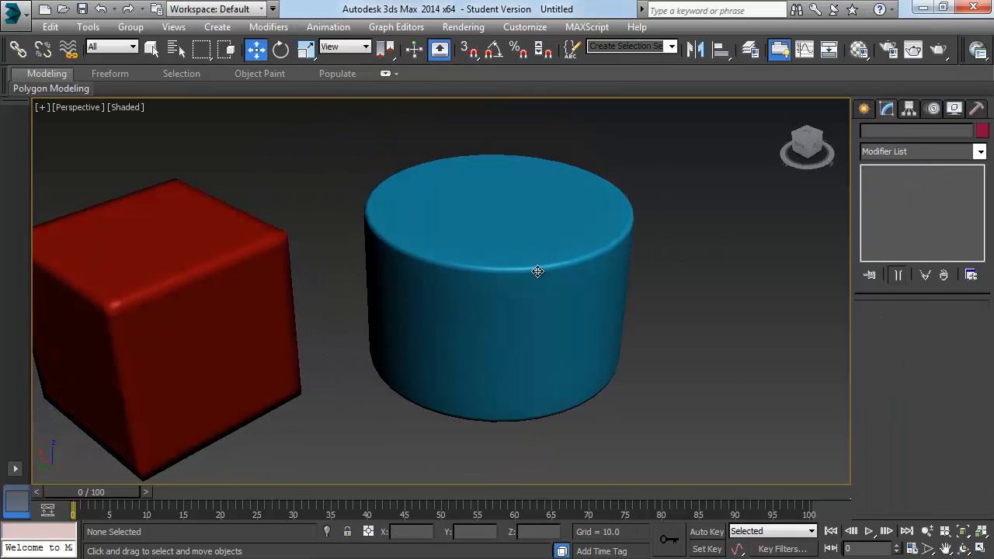
Step: Compare the wireframe and shading of the turbosmoothed blue cylinder with those of the unsmoothed red box
click(537, 271)
middle_drag(599, 177, 615, 186)
middle_drag(399, 274, 514, 271)
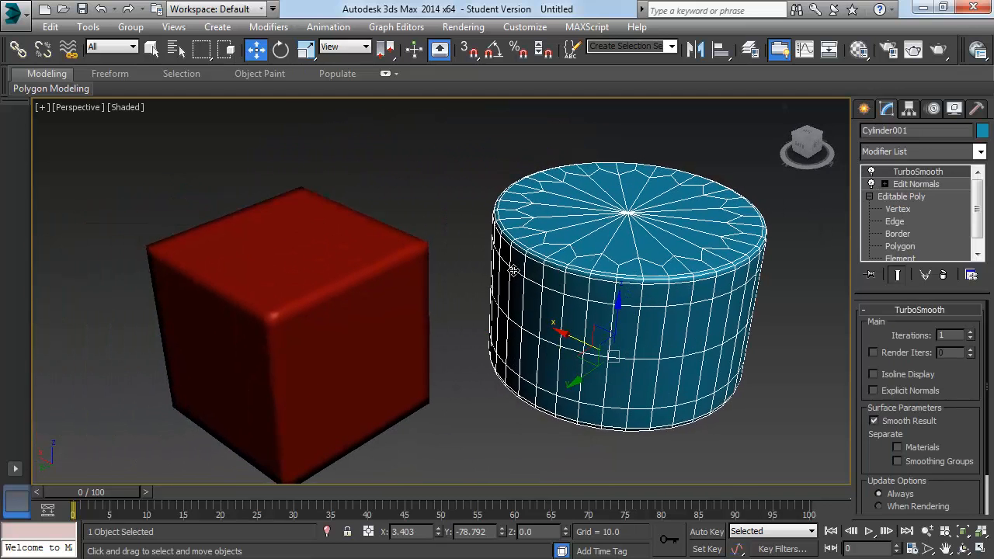
click(493, 236)
alt+middle_drag(493, 236, 477, 261)
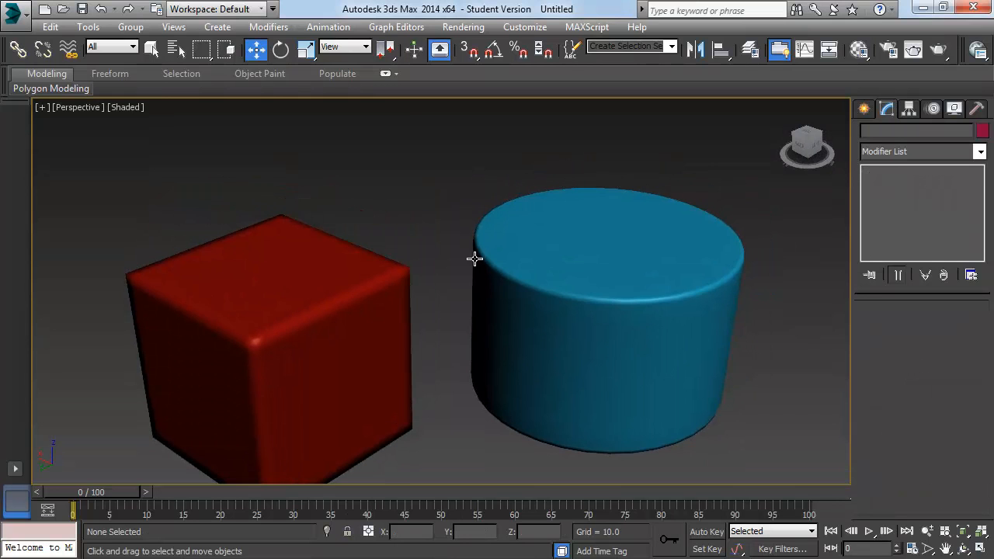
click(565, 296)
middle_drag(648, 272, 586, 260)
click(282, 221)
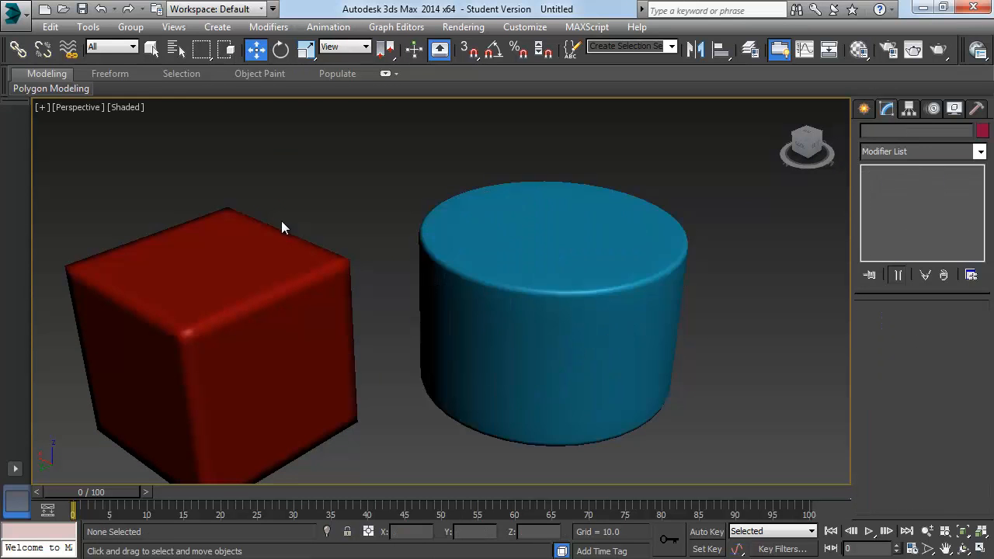
middle_drag(281, 221, 370, 196)
click(356, 249)
scroll(458, 241, up, 4)
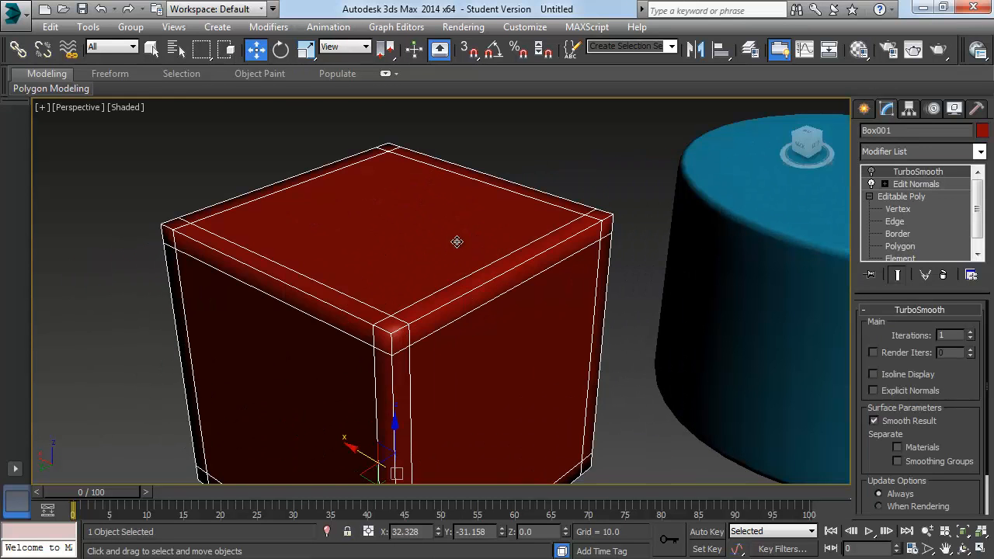
middle_drag(564, 249, 467, 250)
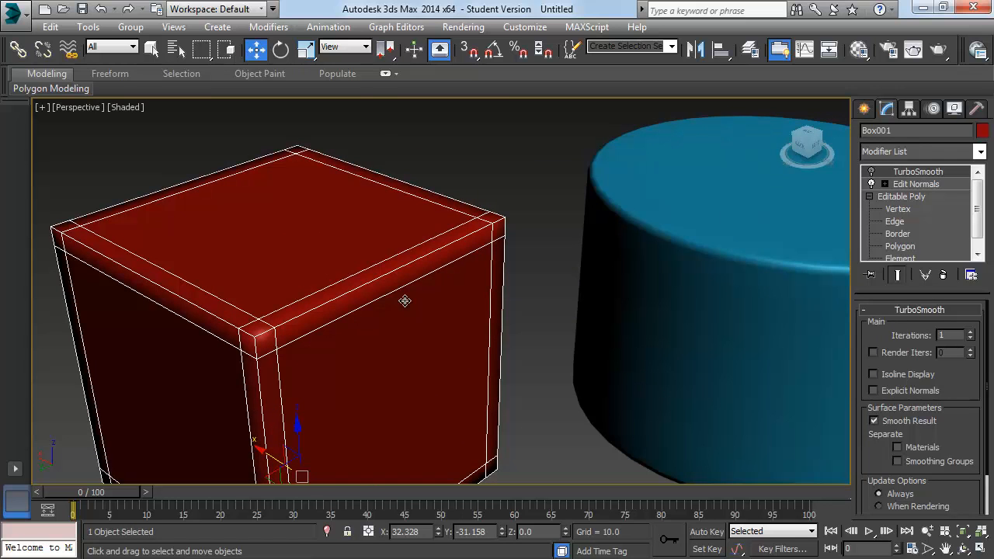
click(575, 205)
scroll(575, 205, down, 3)
middle_drag(575, 204, 546, 189)
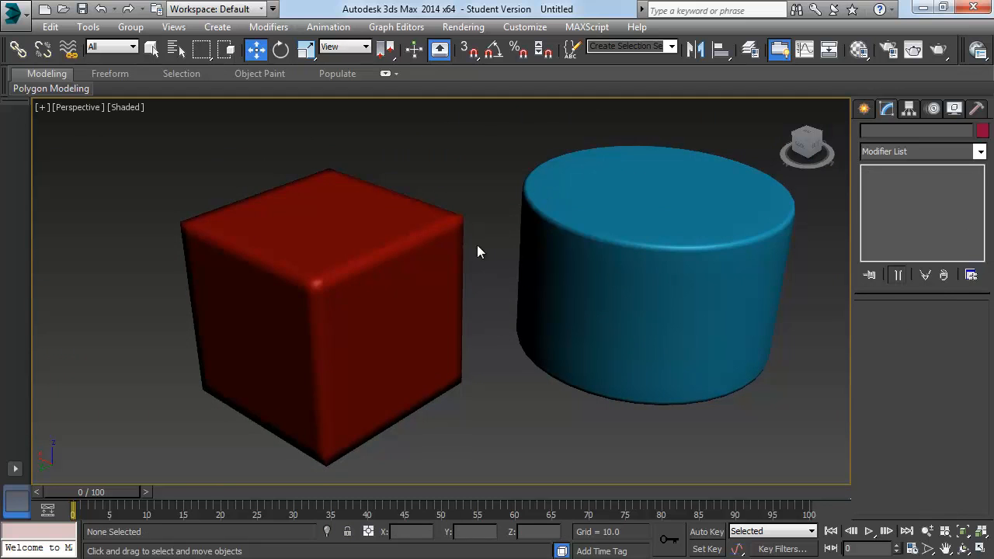
Step: Turn off TurboSmooth on the blue cylinder and view it beside the red box
click(440, 250)
click(697, 238)
click(870, 171)
click(470, 220)
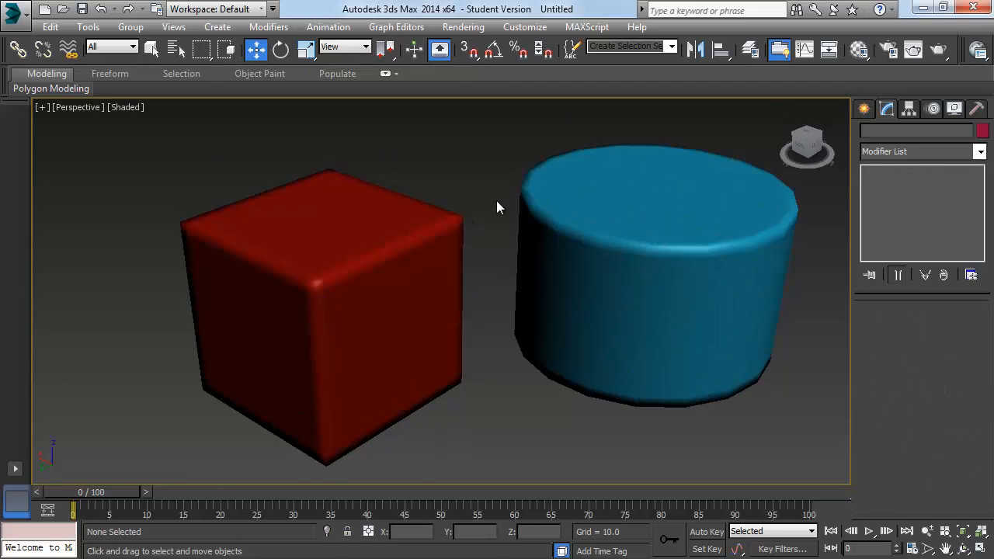
middle_drag(607, 157, 571, 173)
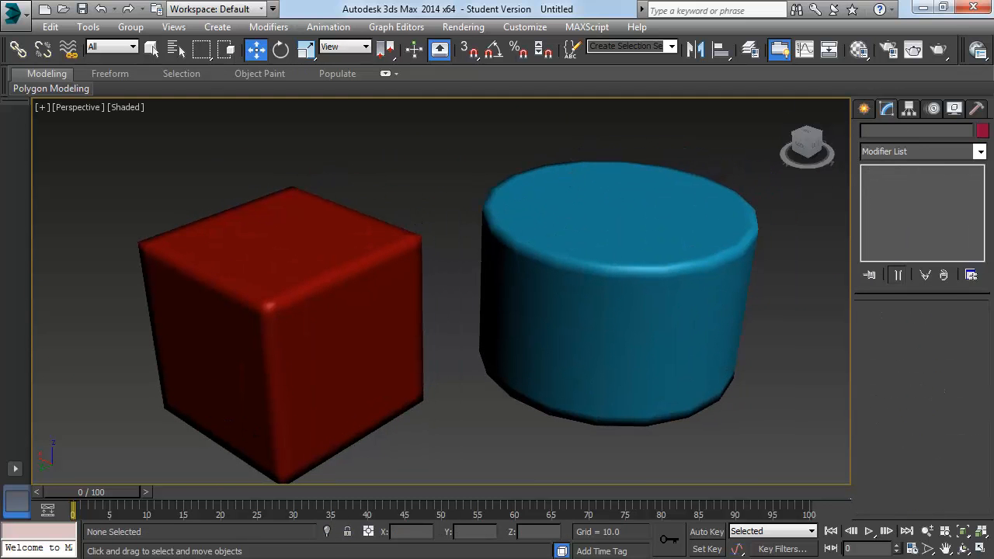